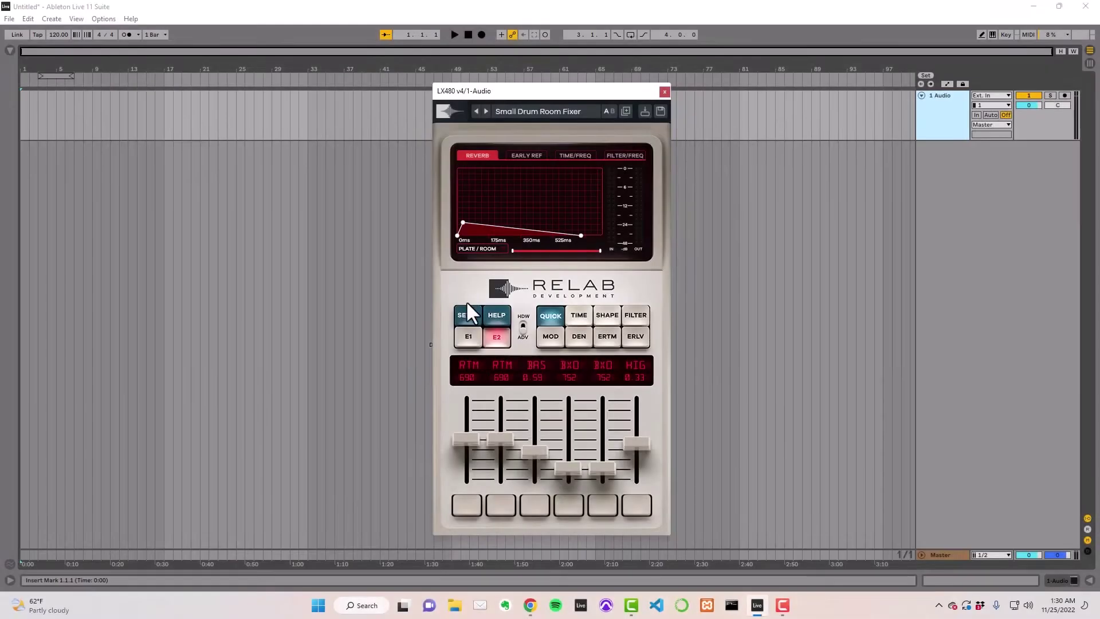
# Open the reverb's engine configuration settings and choose the layout with E1 stacked above E2
pyautogui.click(468, 315)
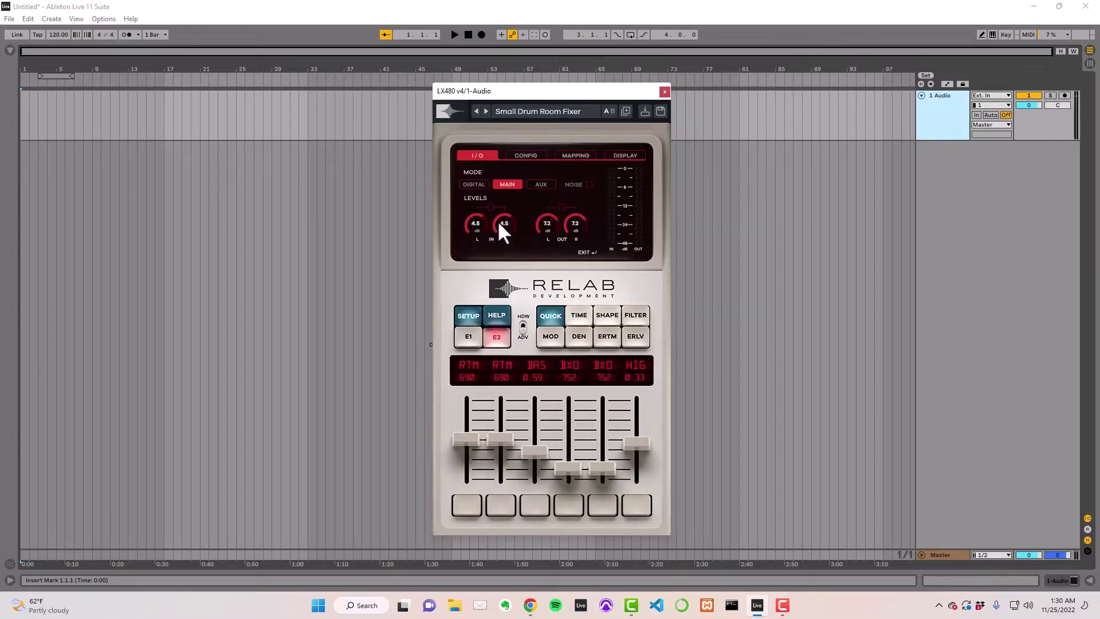
pyautogui.click(523, 158)
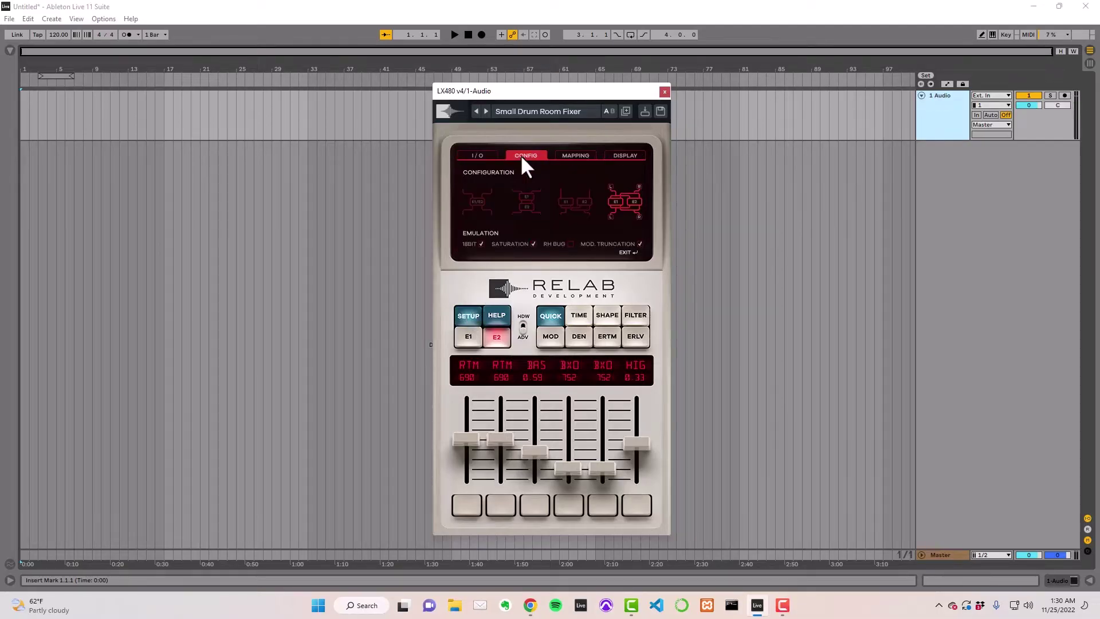
pyautogui.click(527, 196)
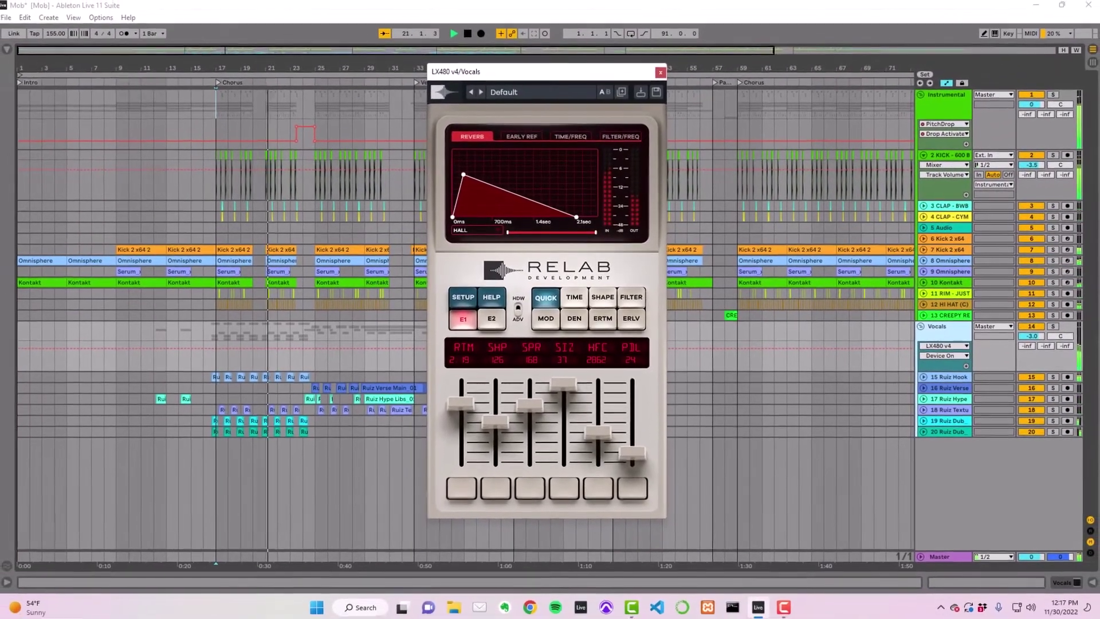
# Look at the reverb algorithm selection, and compare the hardware view with the advanced view
pyautogui.click(496, 228)
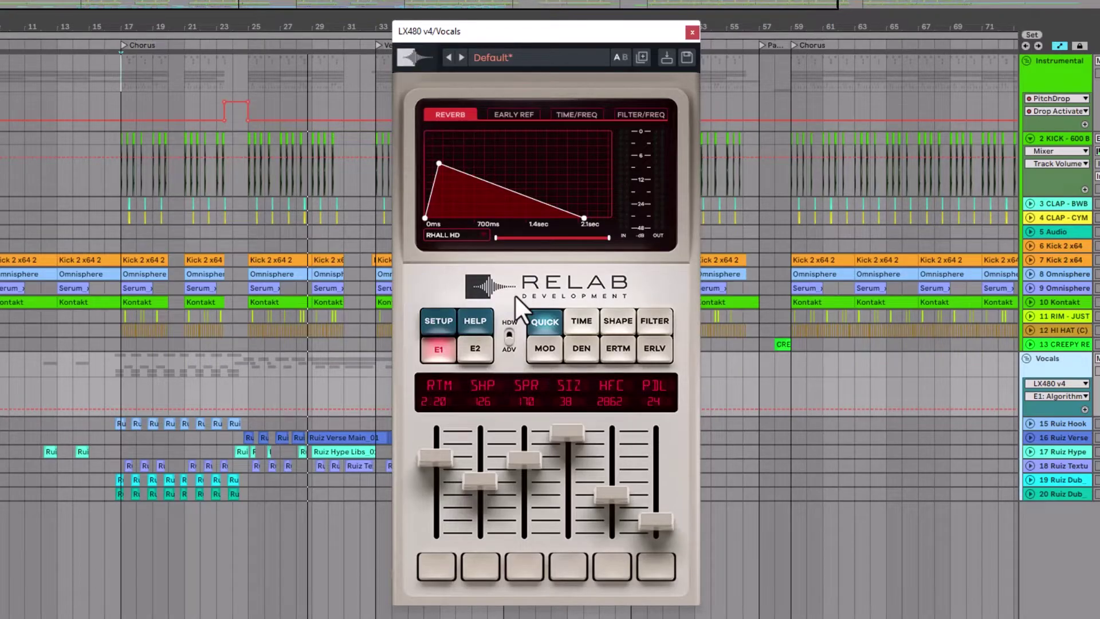
pyautogui.click(509, 335)
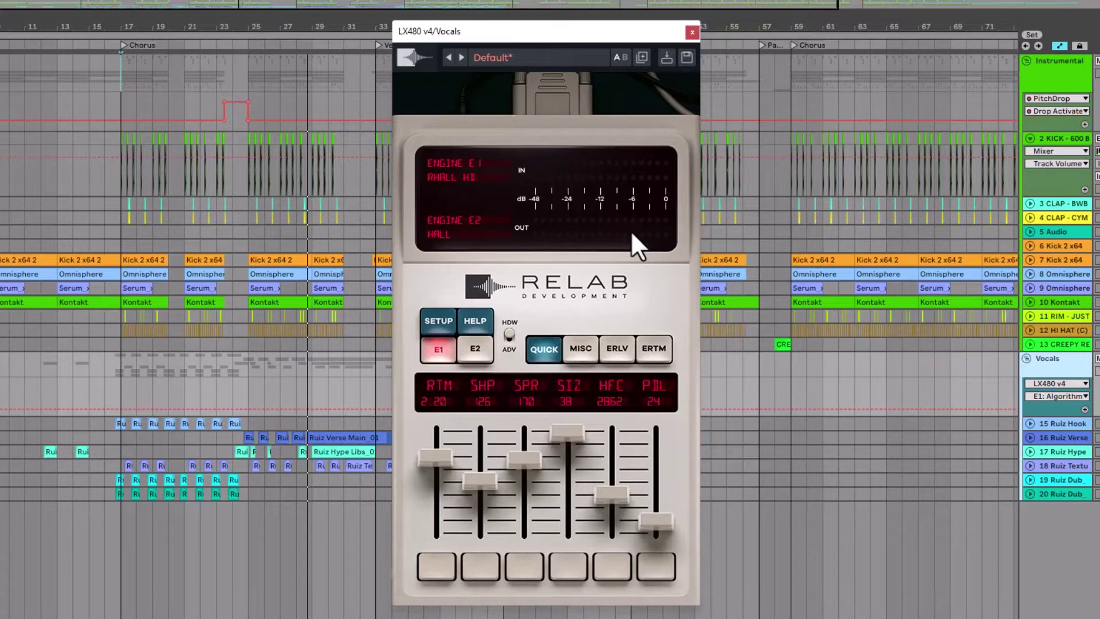
pyautogui.click(510, 335)
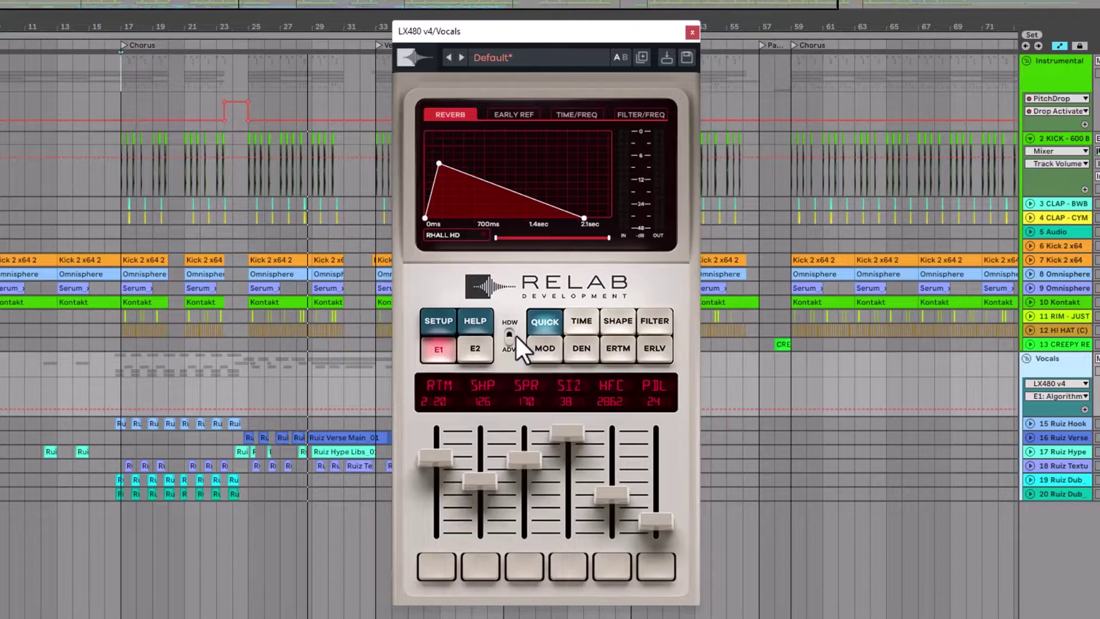
# Review engine E1's MOD, DEN, ERTM and ERLV parameter pages
pyautogui.click(544, 349)
pyautogui.click(581, 348)
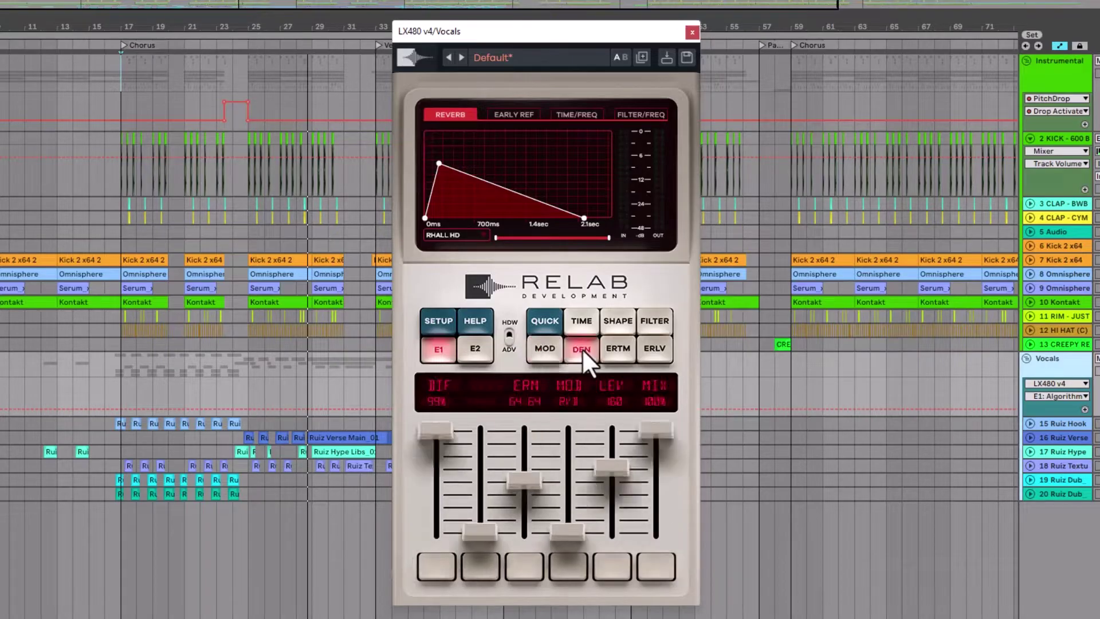
pyautogui.click(617, 348)
pyautogui.click(654, 349)
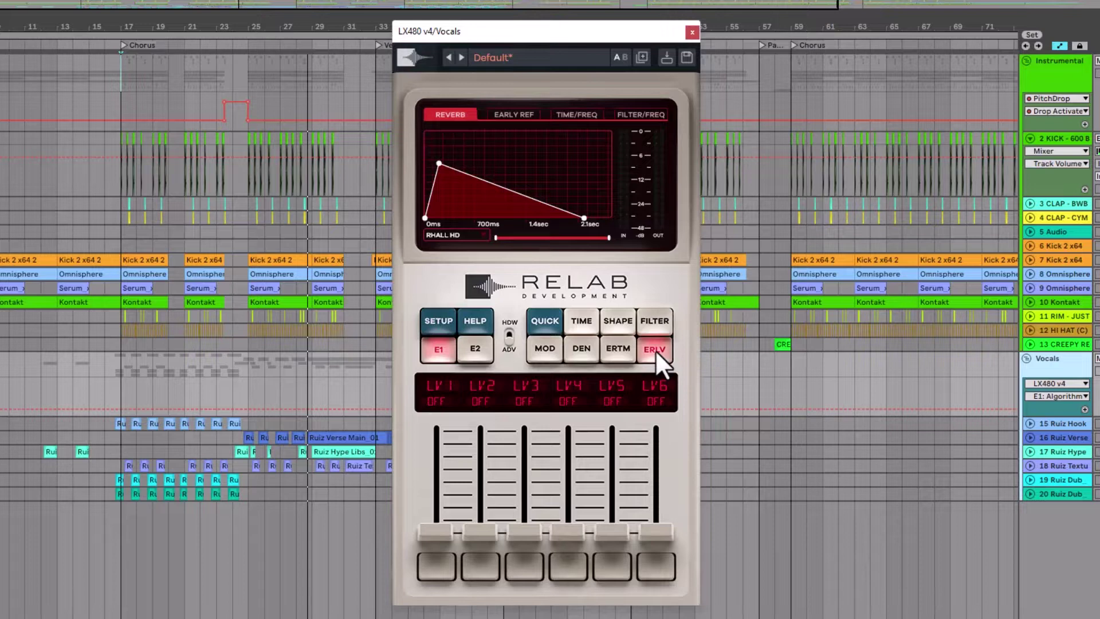
# Show the engine configuration settings and set engine E1's first echo level, LV1, to -5.0
pyautogui.click(443, 325)
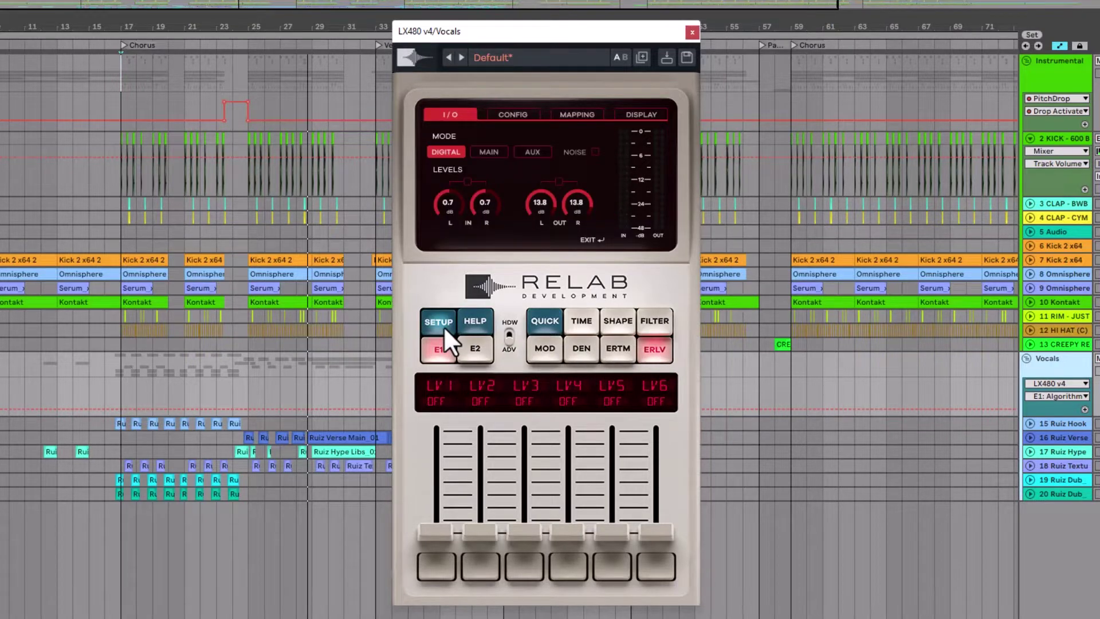
pyautogui.click(517, 115)
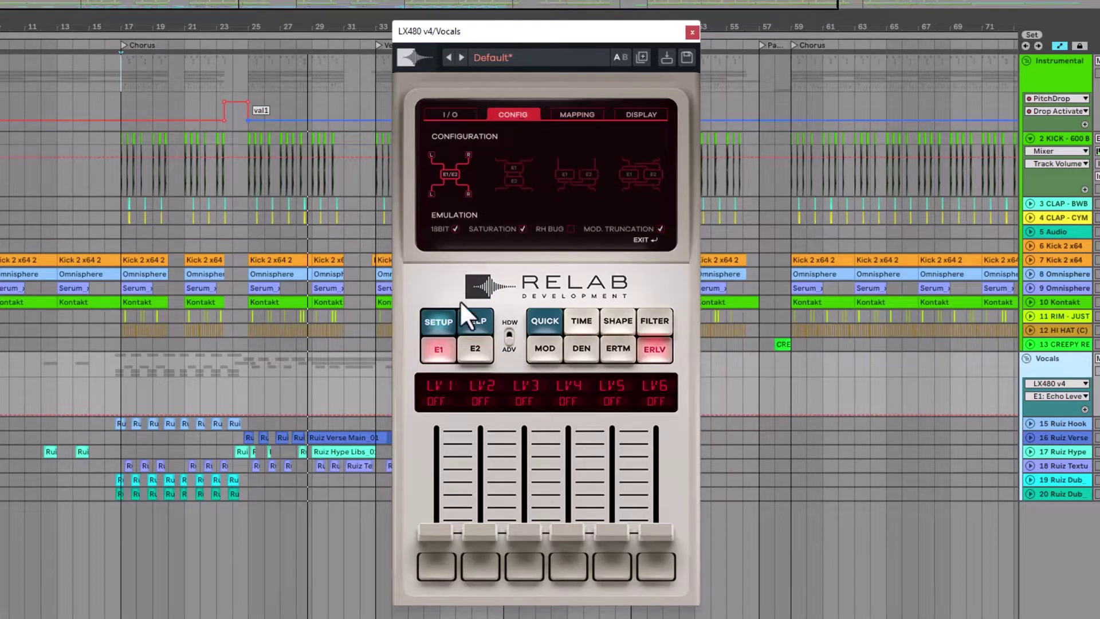
pyautogui.moveTo(437, 533); pyautogui.dragTo(438, 474)
# Set engine E2's third echo level, LV3, to -3.3 and compare its echo levels with those of E1
pyautogui.click(477, 347)
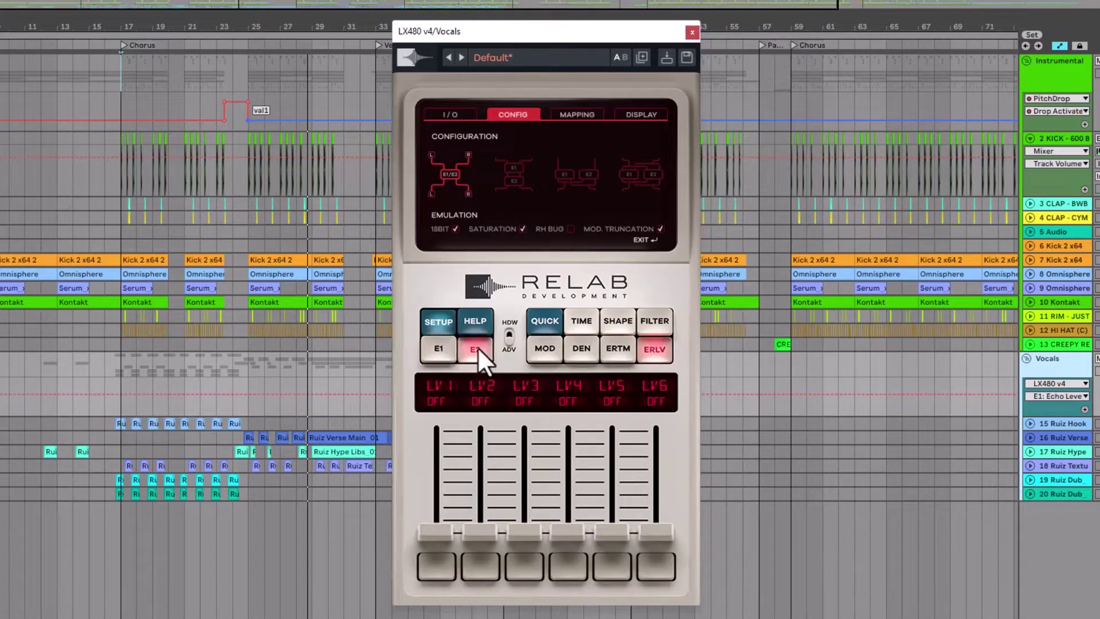
pyautogui.moveTo(524, 521); pyautogui.dragTo(524, 454)
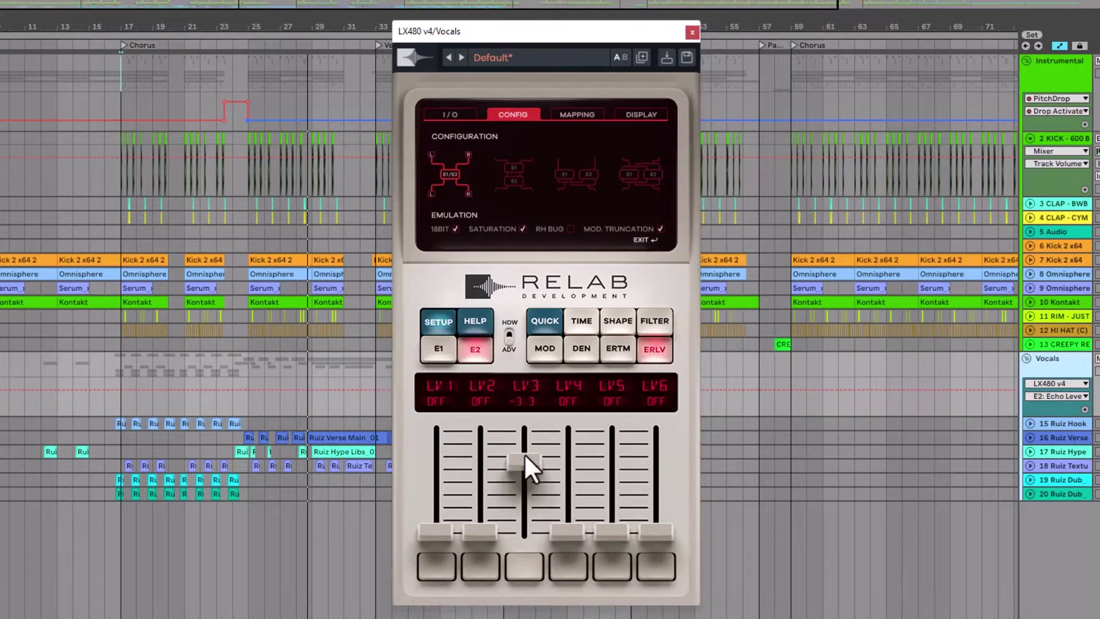
pyautogui.click(440, 348)
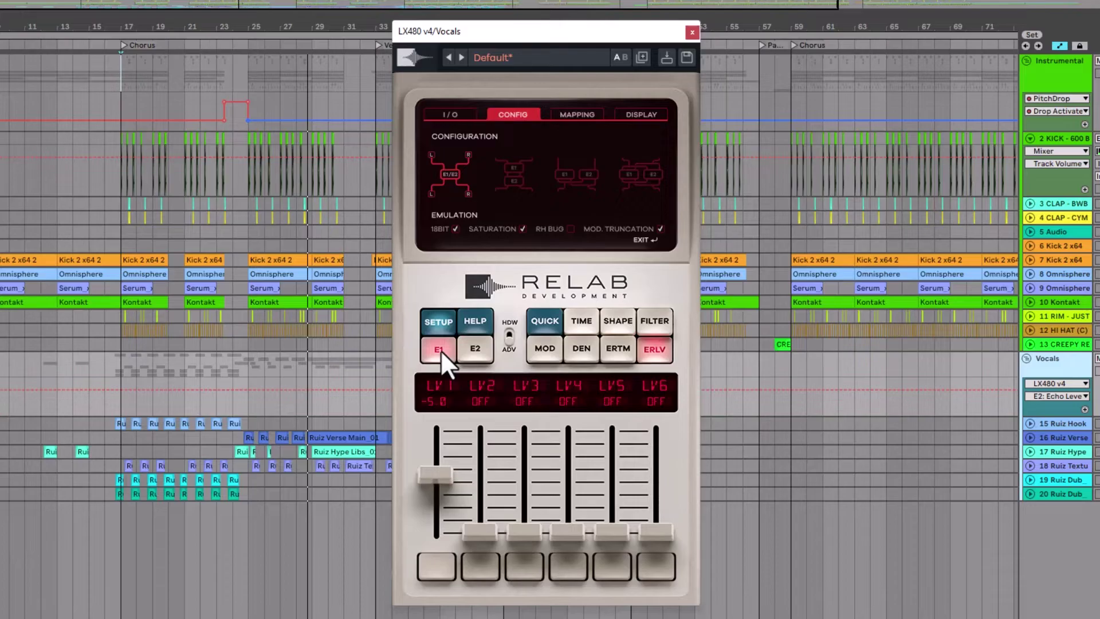
pyautogui.click(473, 349)
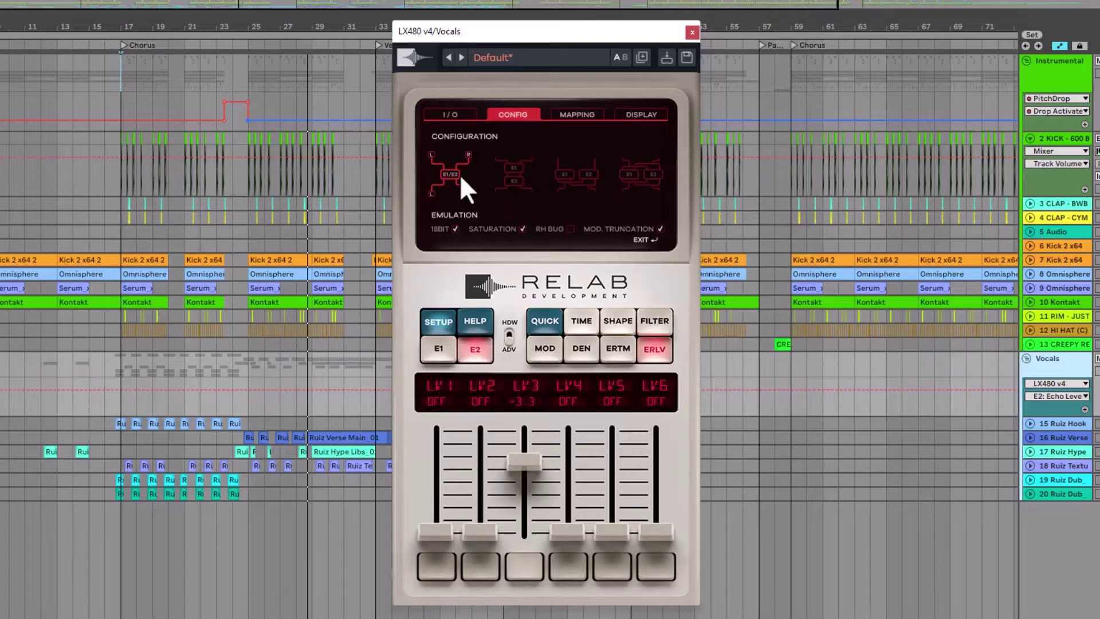
# Try each of the four engine routing configurations, finish on the fourth with E1 and E2 side by side, and exit the setup
pyautogui.click(507, 174)
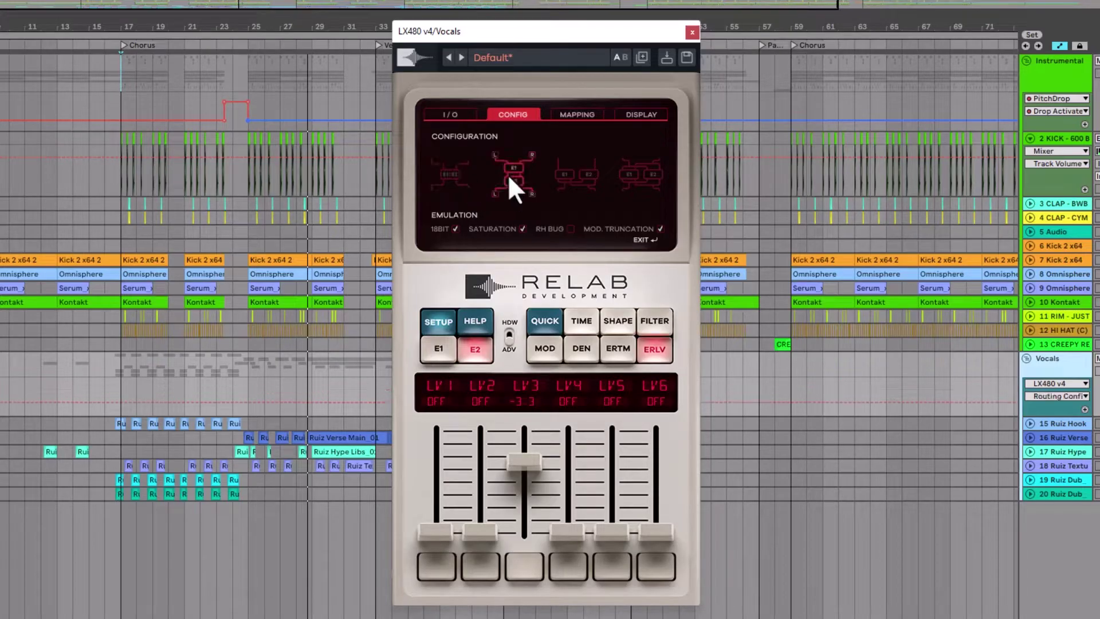
pyautogui.click(577, 173)
pyautogui.click(637, 177)
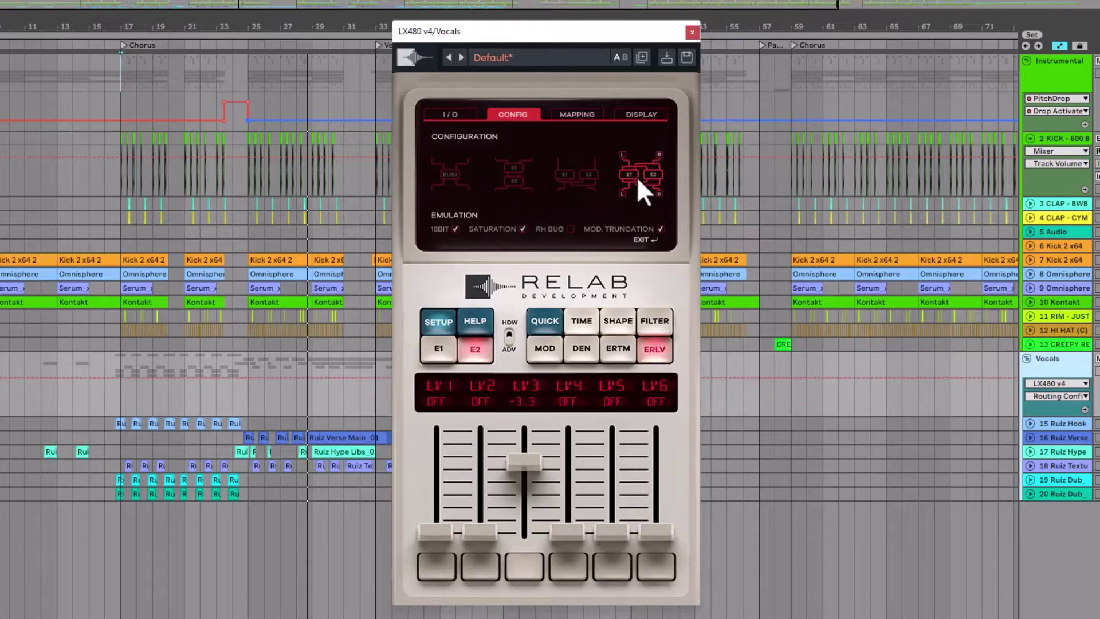
pyautogui.click(444, 175)
pyautogui.click(504, 177)
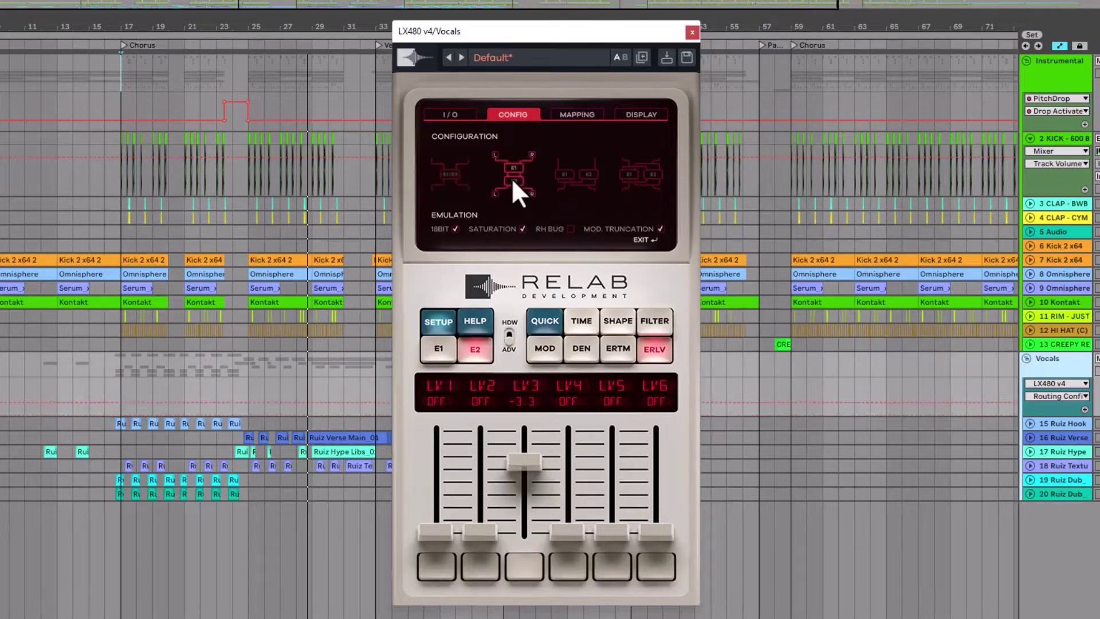
pyautogui.click(572, 174)
pyautogui.click(648, 173)
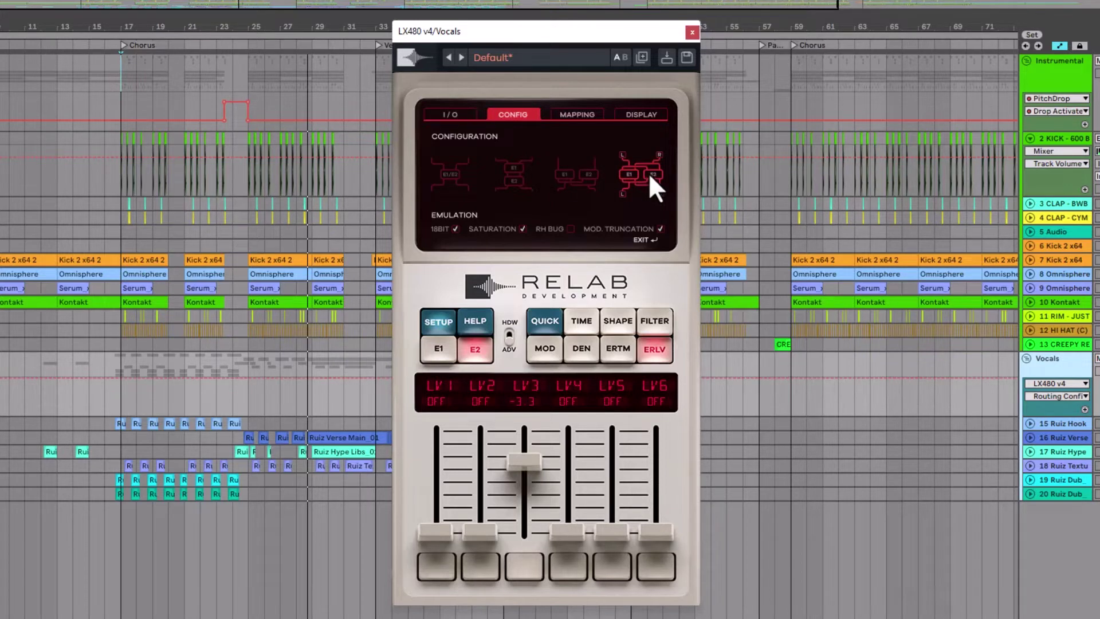
pyautogui.click(652, 240)
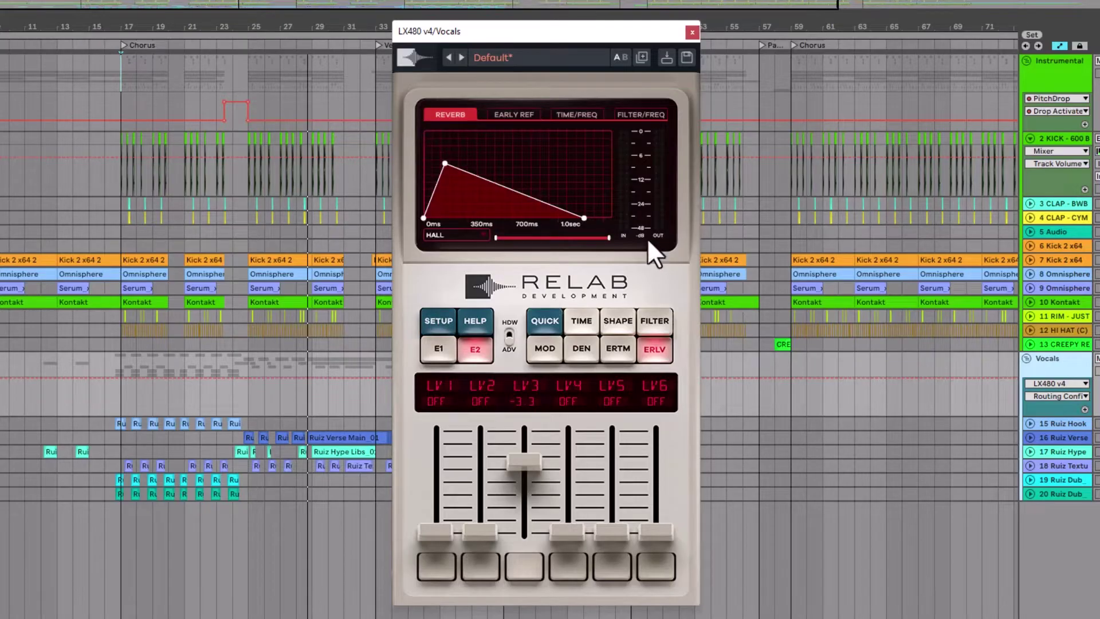
# Look at engine E2's algorithm list in the hardware view and return to the advanced view
pyautogui.click(536, 319)
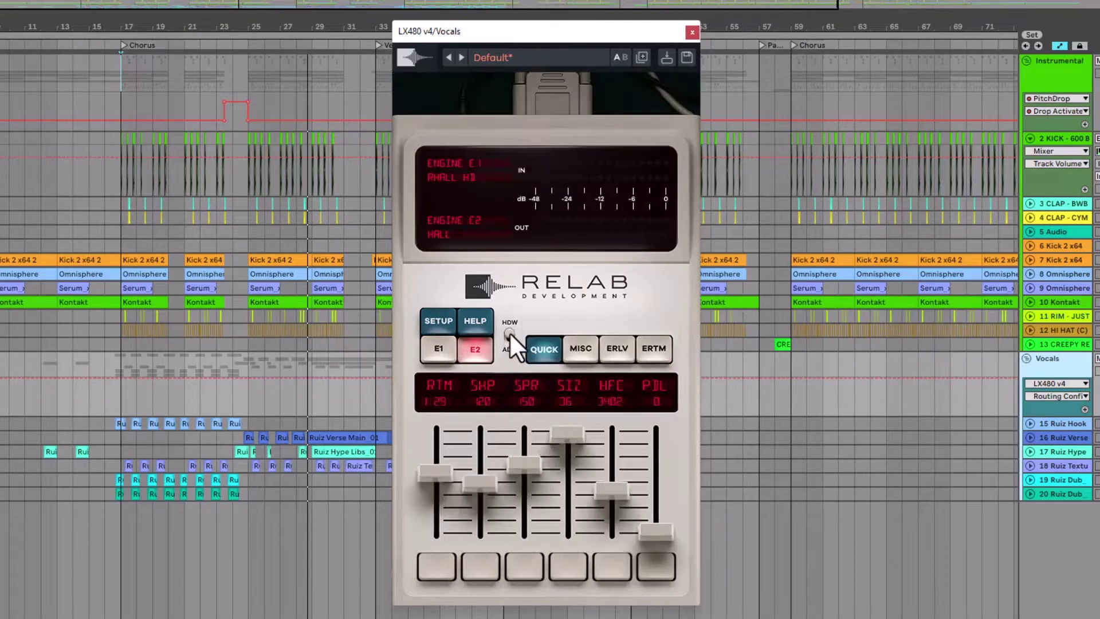
pyautogui.click(479, 235)
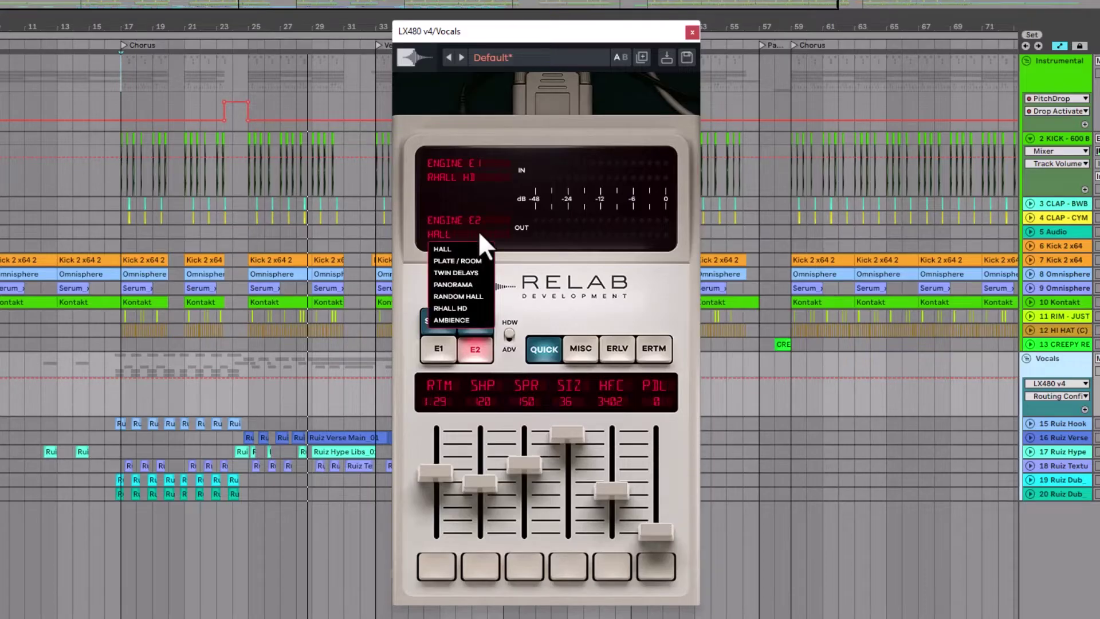
pyautogui.click(510, 334)
pyautogui.click(509, 334)
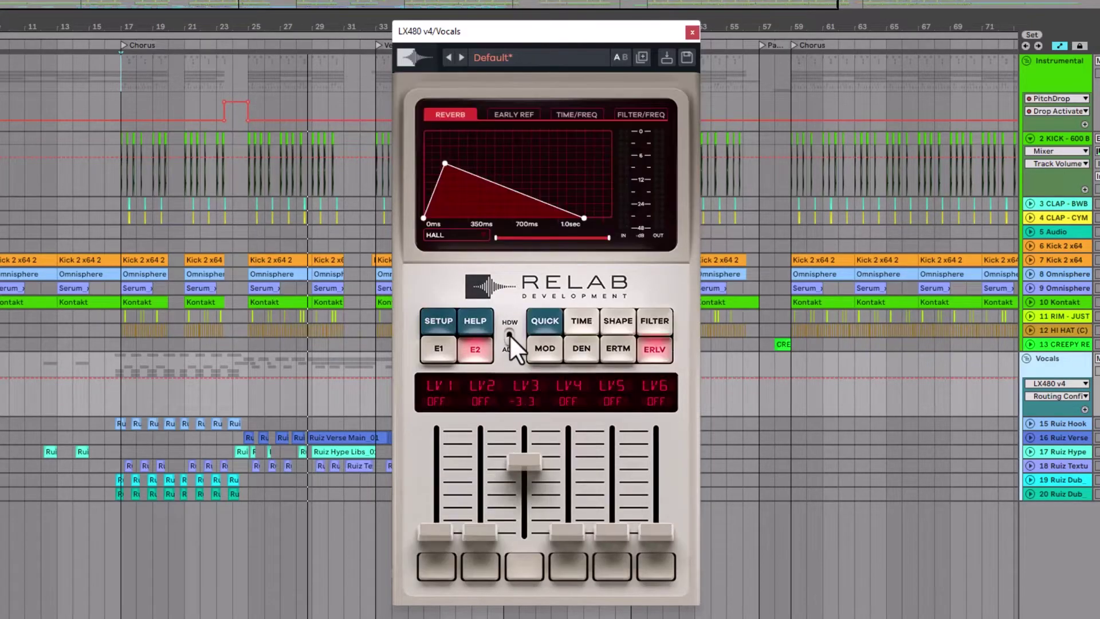
# Choose the Hall algorithm for engine E1 and audition it during playback, switching the mix between 100% and 33%
pyautogui.click(473, 234)
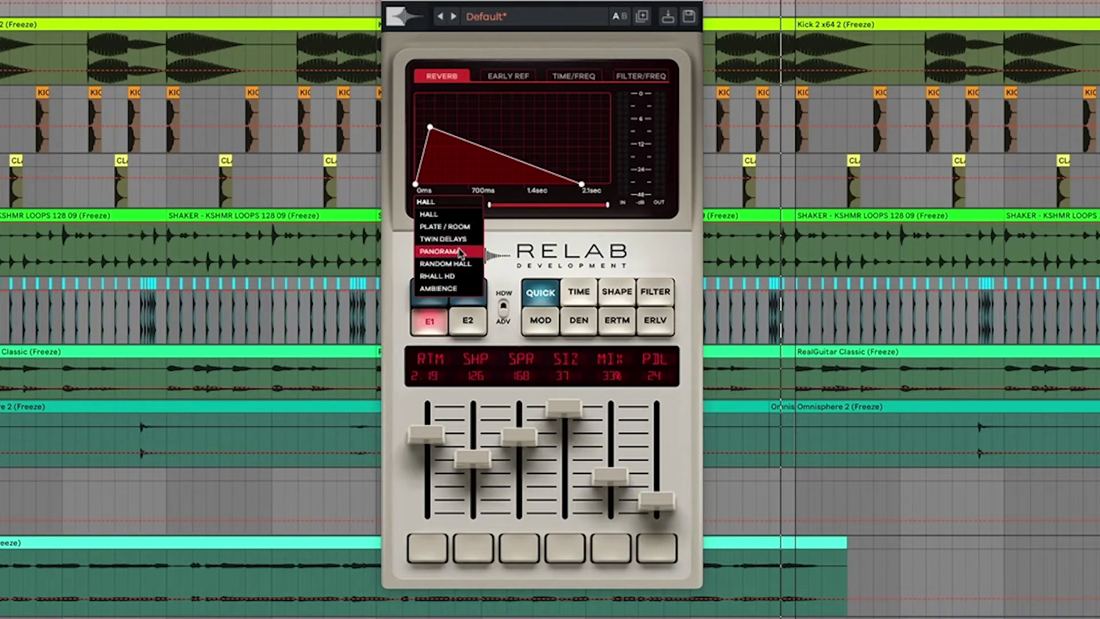
pyautogui.click(457, 221)
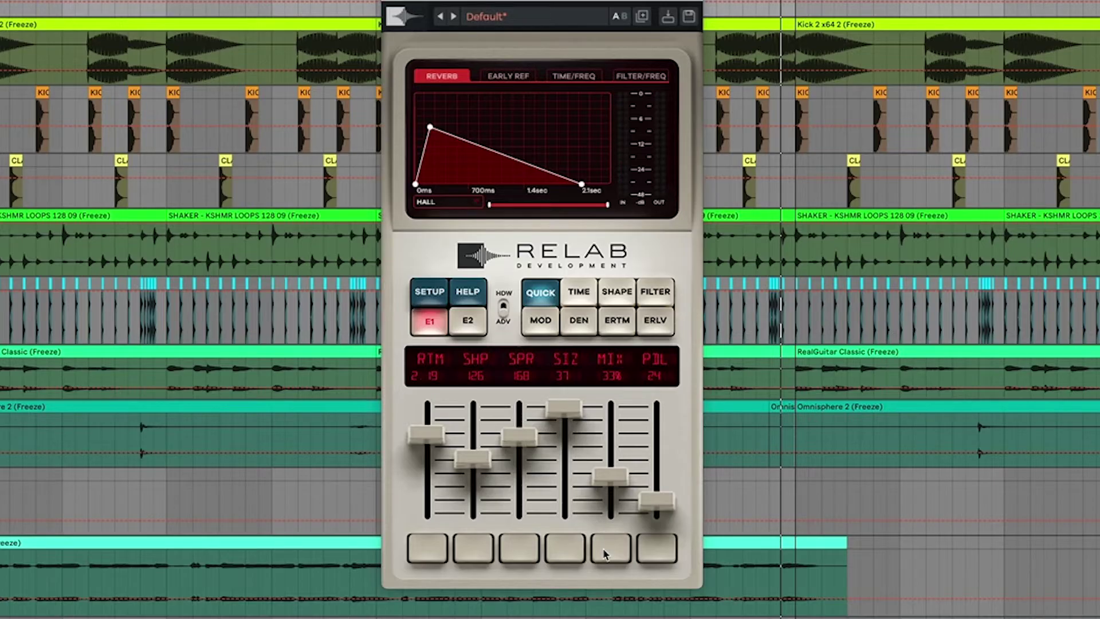
pyautogui.press('space')
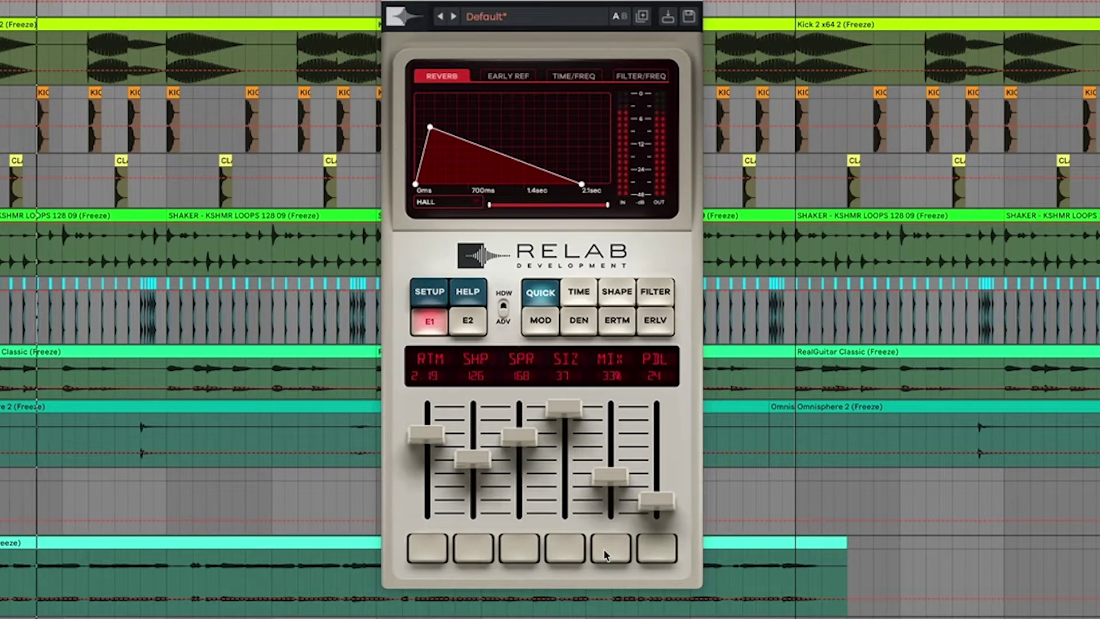
pyautogui.click(609, 549)
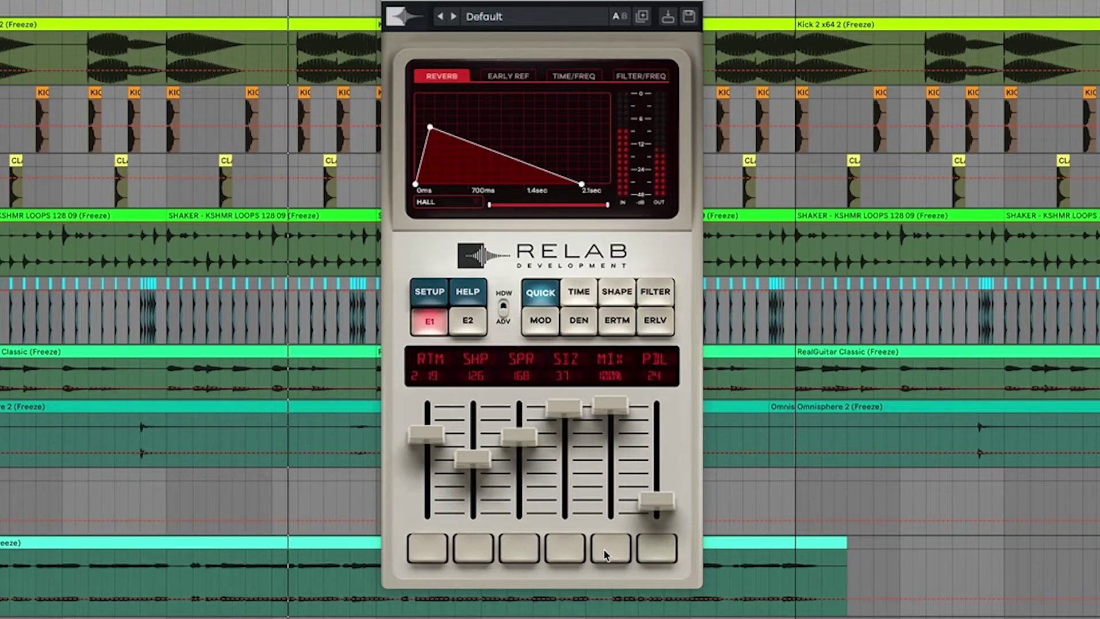
pyautogui.click(606, 551)
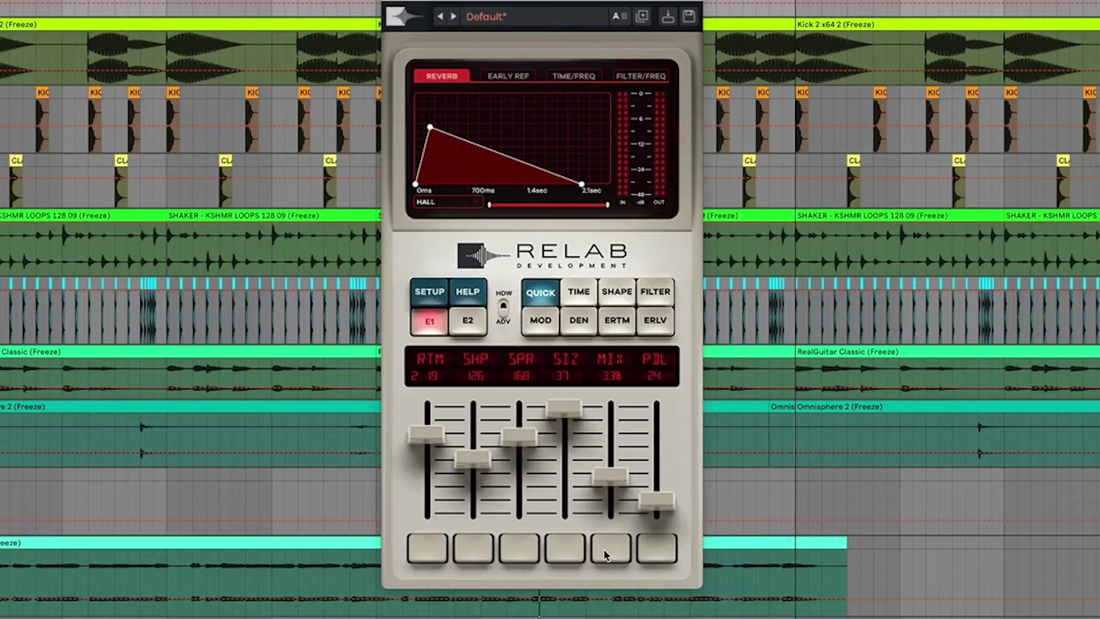
pyautogui.click(606, 551)
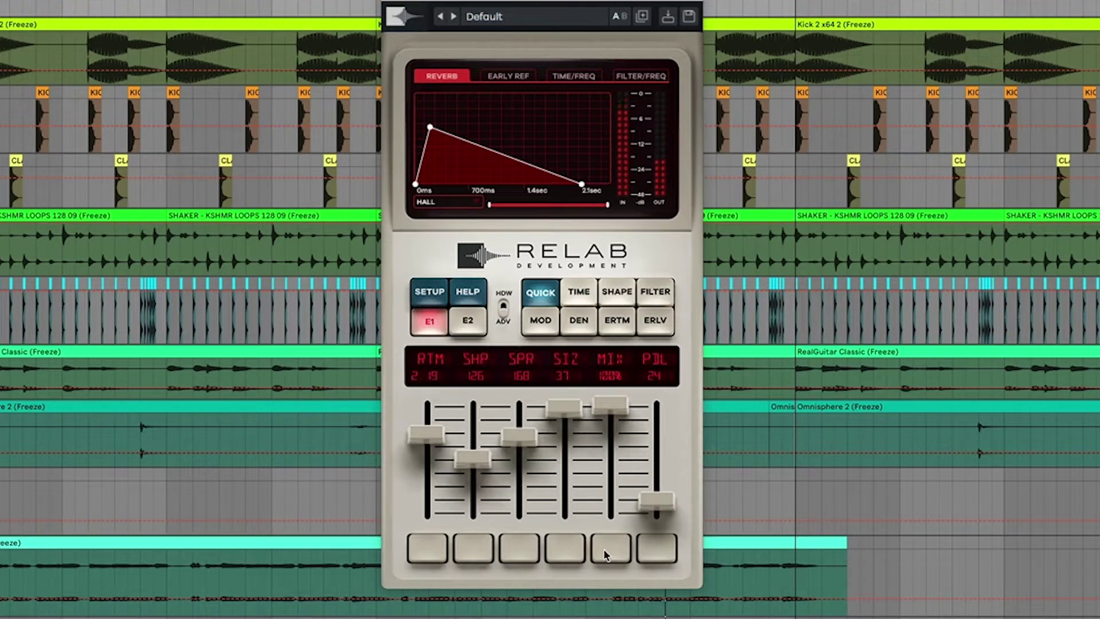
pyautogui.click(603, 548)
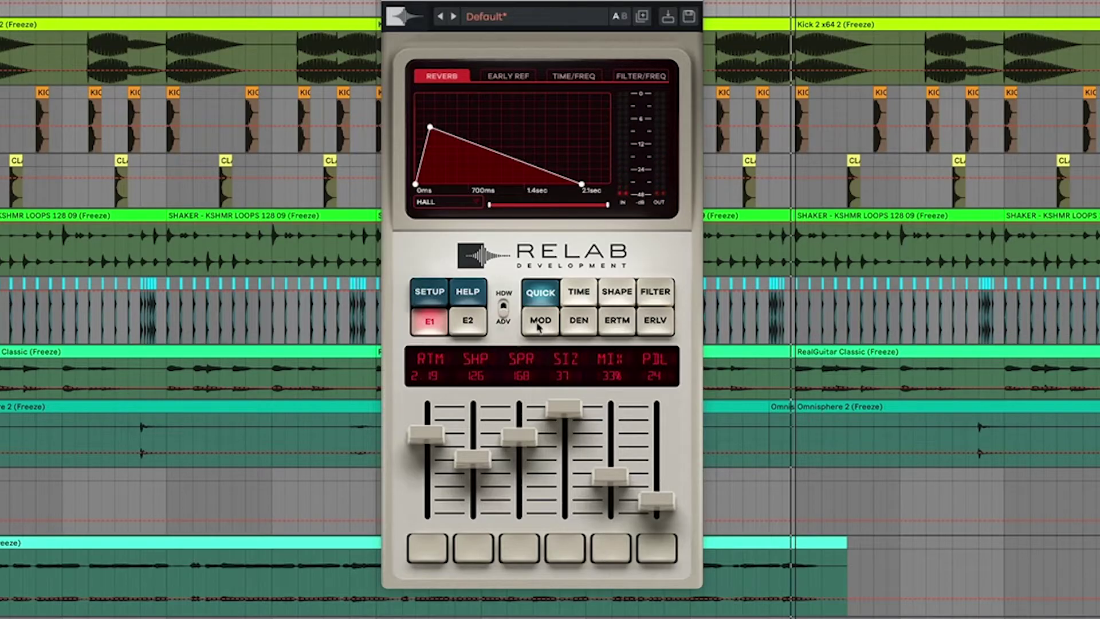
# Change engine E1's algorithm to Plate / Room and audition it during playback, switching the mix between 33% and 100%
pyautogui.click(481, 209)
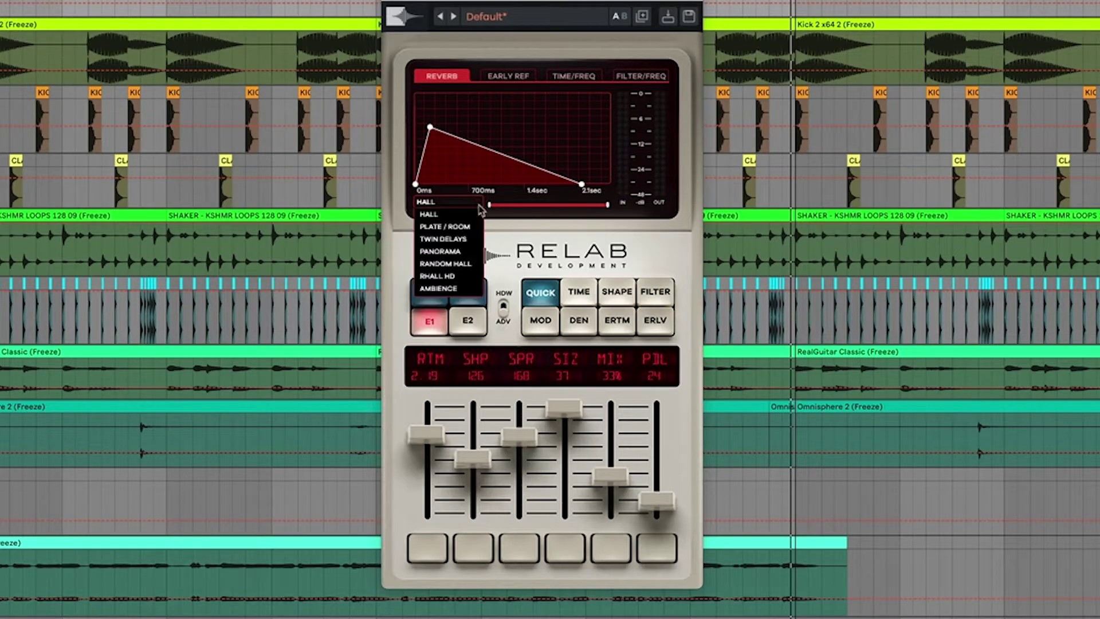
pyautogui.click(476, 229)
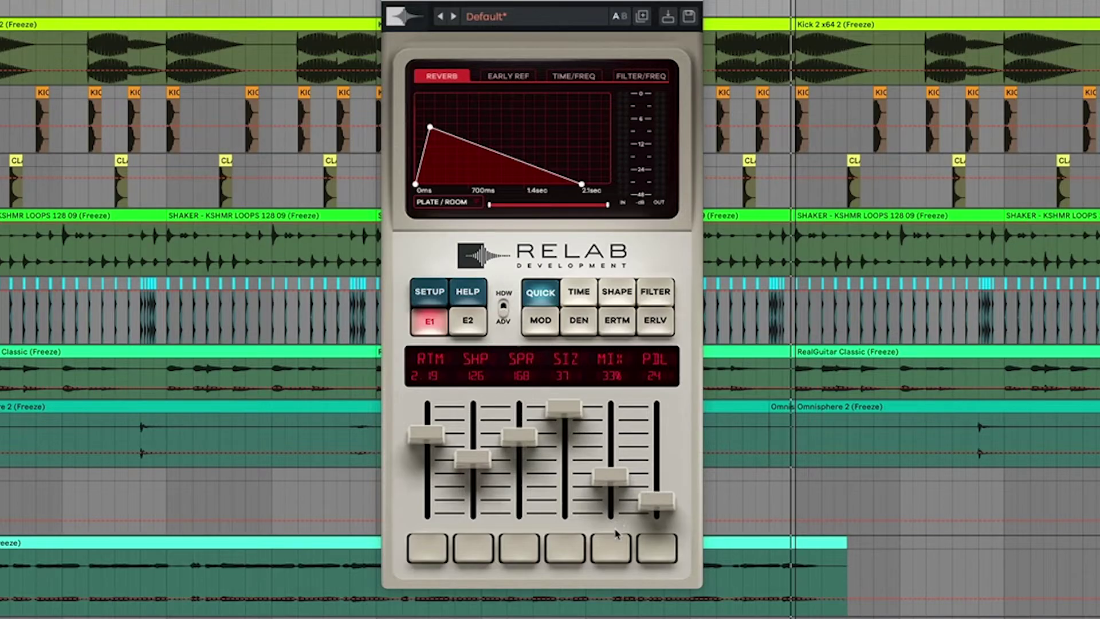
pyautogui.press('space')
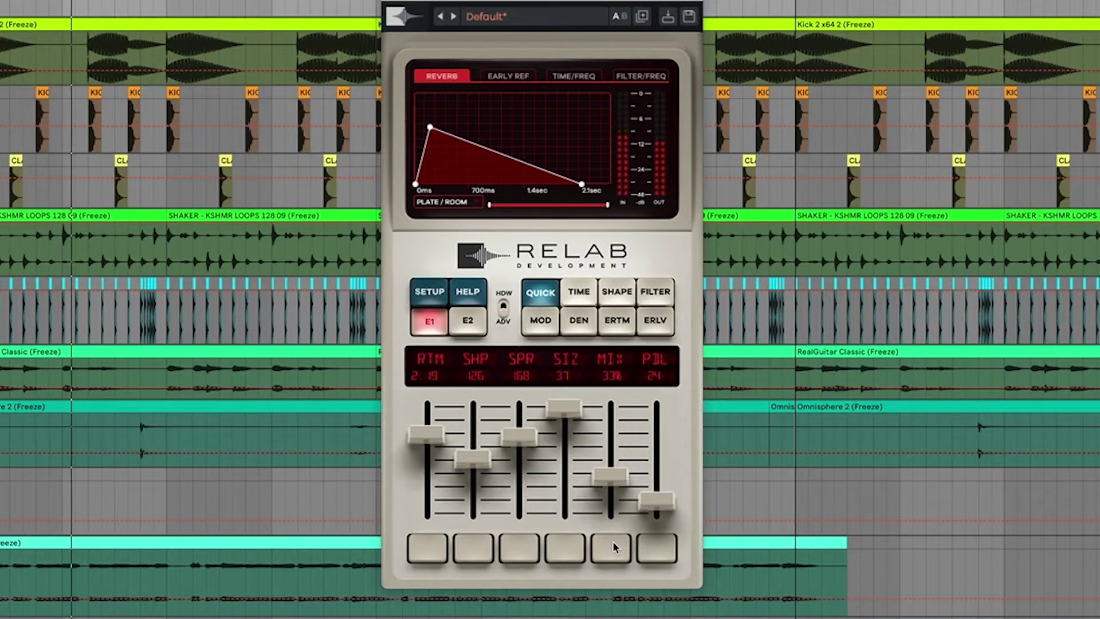
pyautogui.click(613, 541)
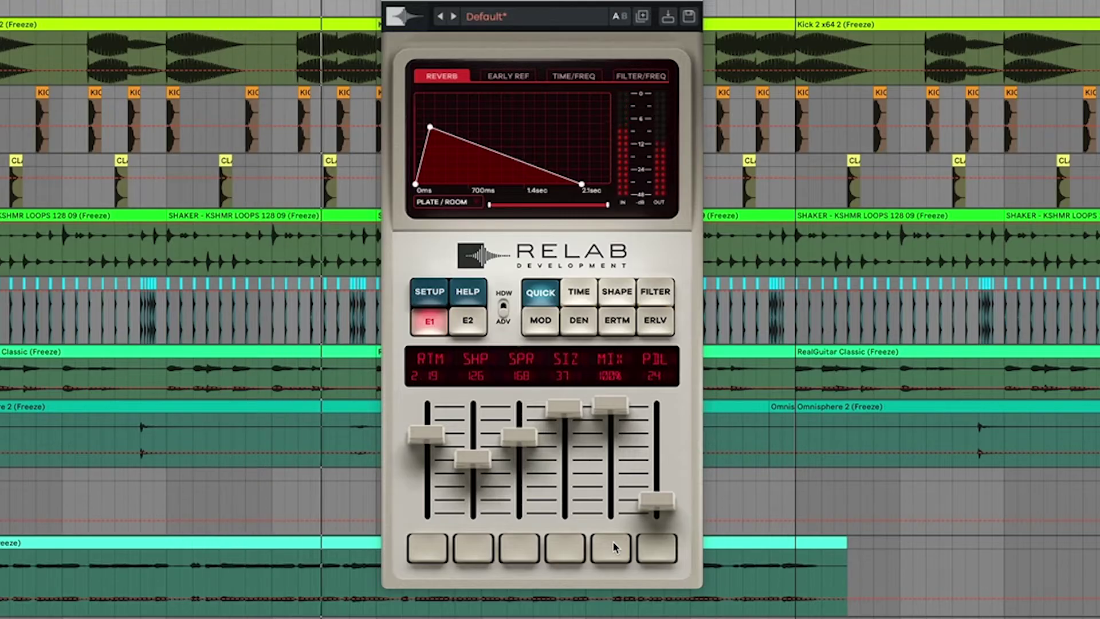
pyautogui.click(613, 543)
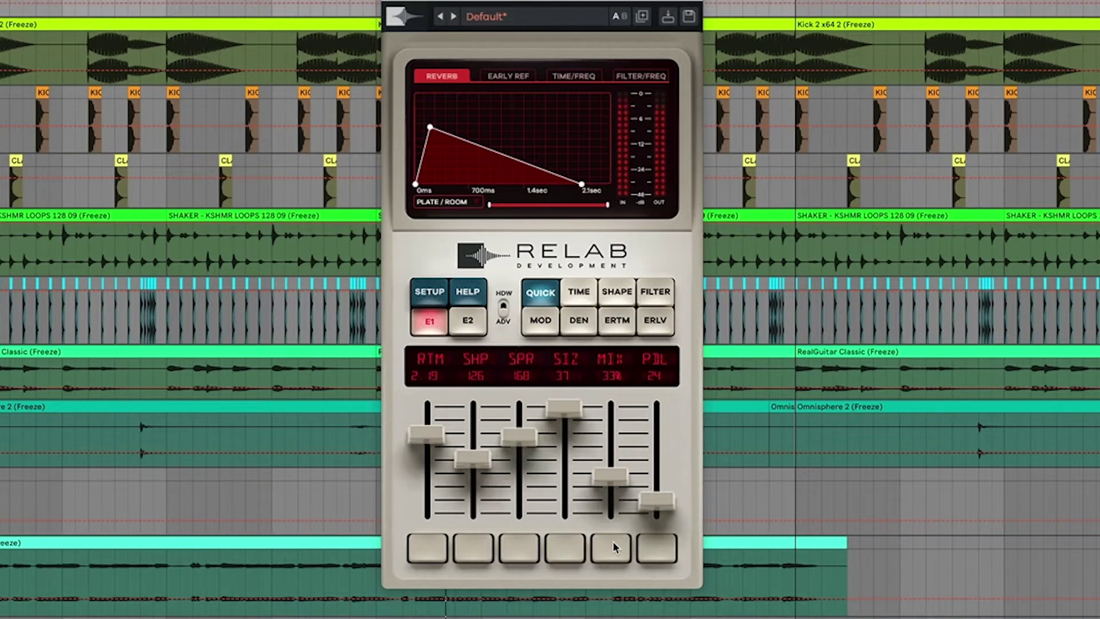
pyautogui.click(613, 543)
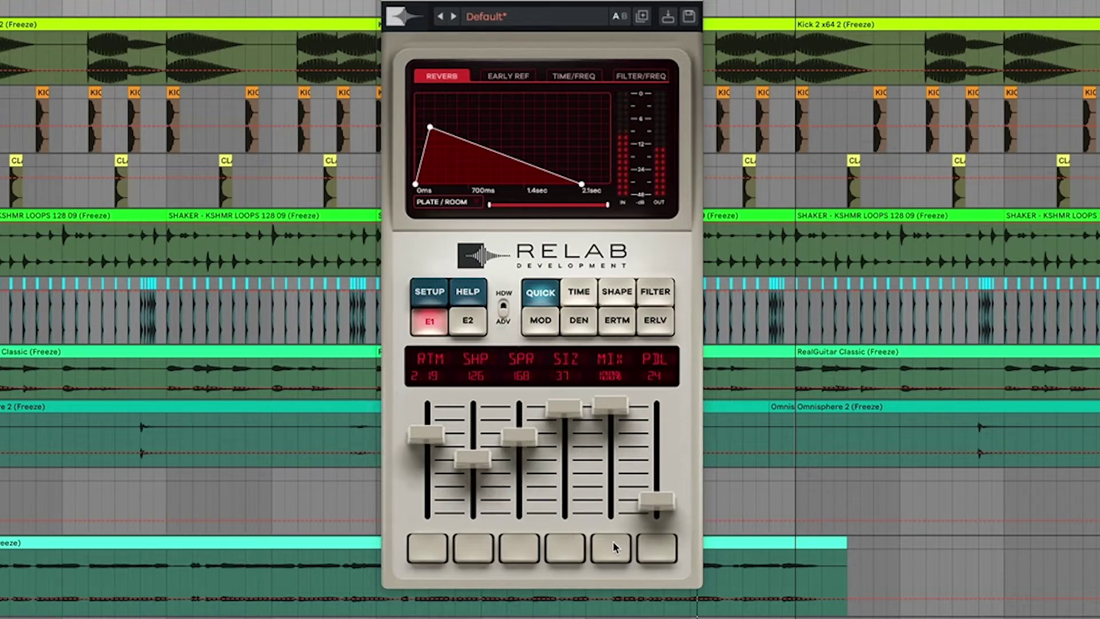
# Set engine E1's mix to 33%, SHP to 23 and SPR to 26, and audition the change during playback with the mix at 100% and 33%
pyautogui.click(611, 545)
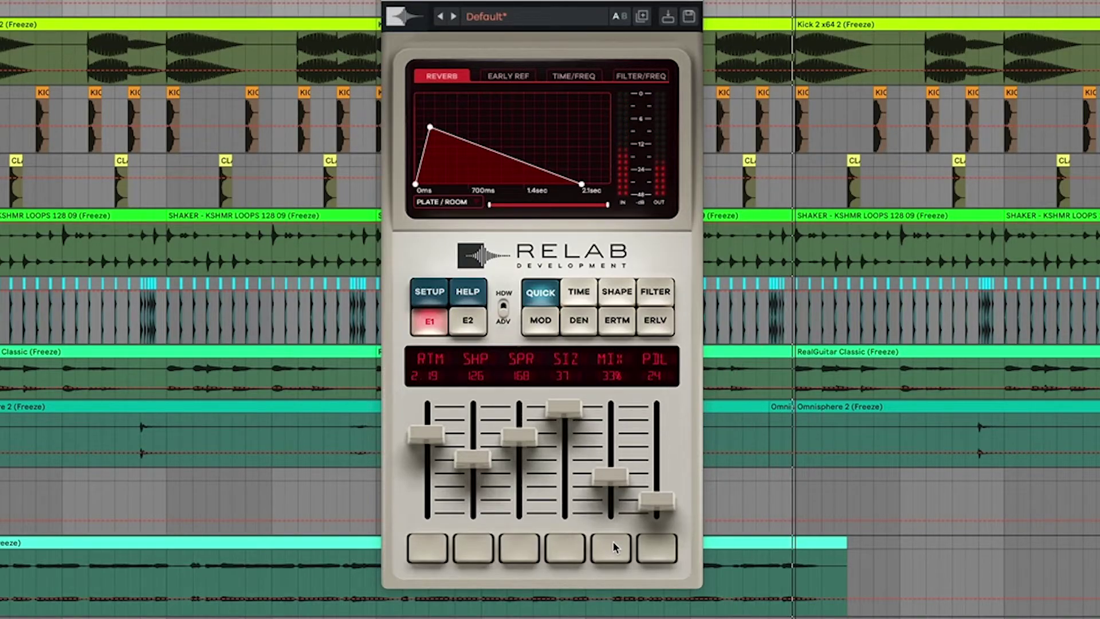
pyautogui.moveTo(480, 471); pyautogui.dragTo(483, 502)
pyautogui.moveTo(514, 436); pyautogui.dragTo(518, 501)
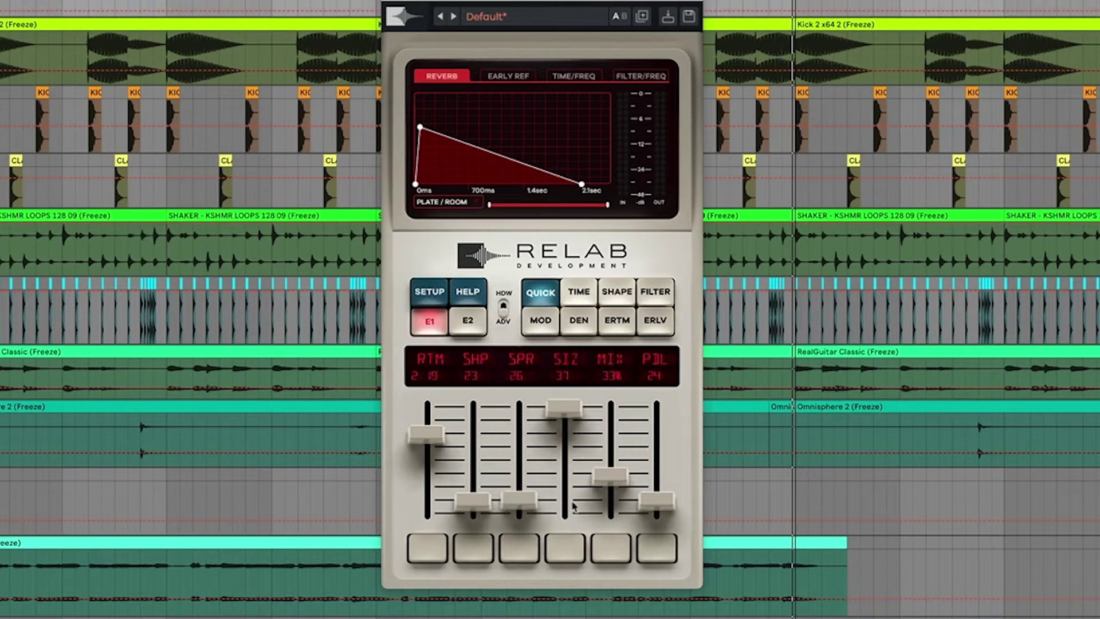
pyautogui.click(613, 549)
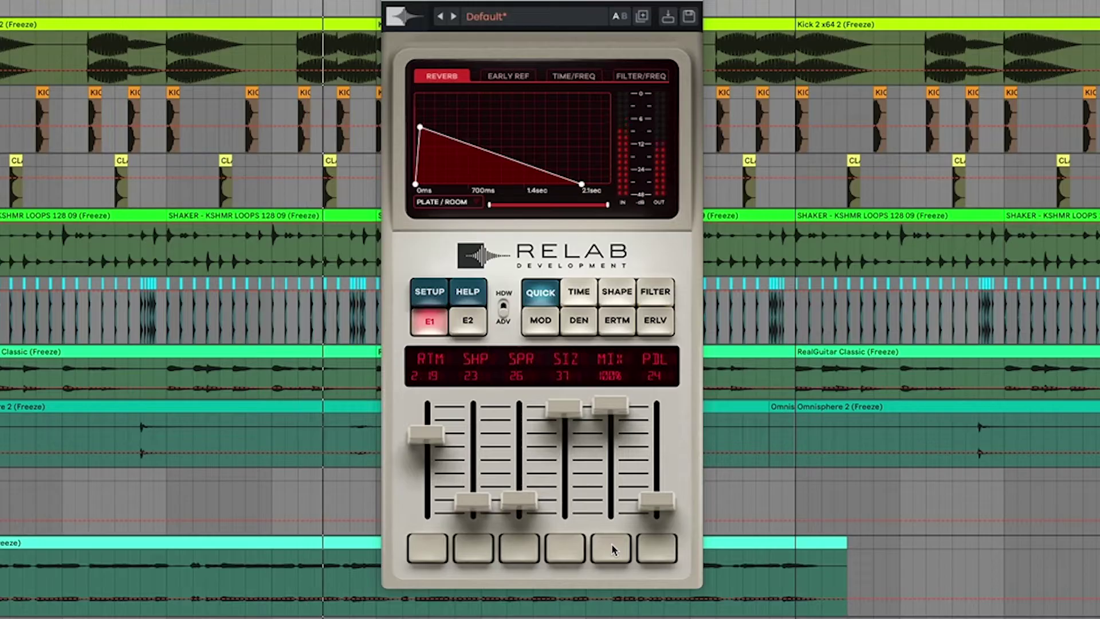
pyautogui.click(613, 548)
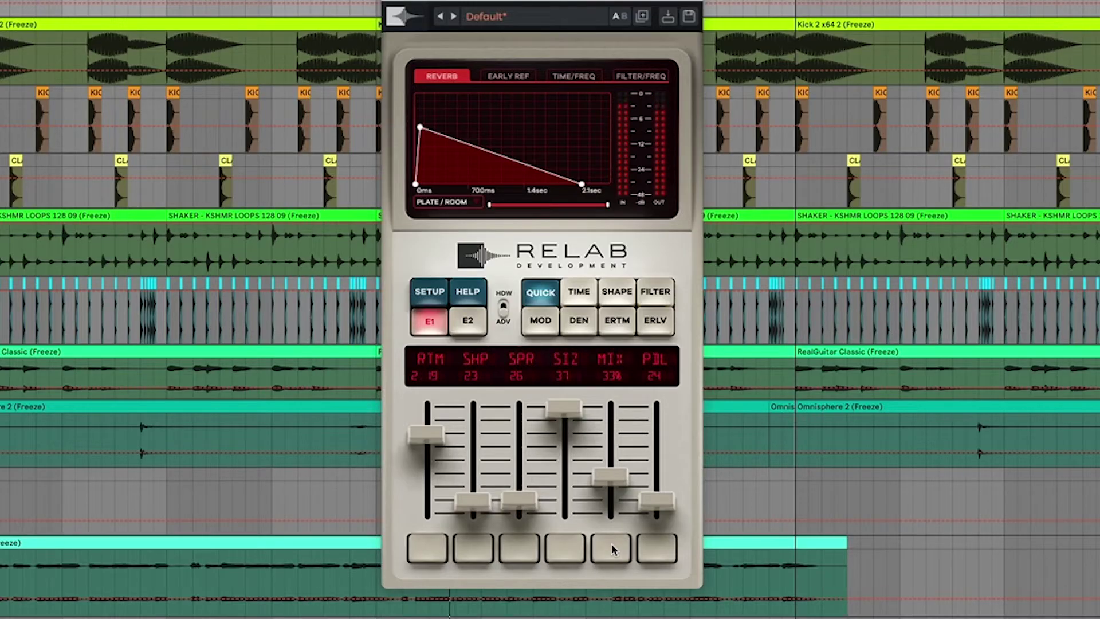
pyautogui.click(612, 549)
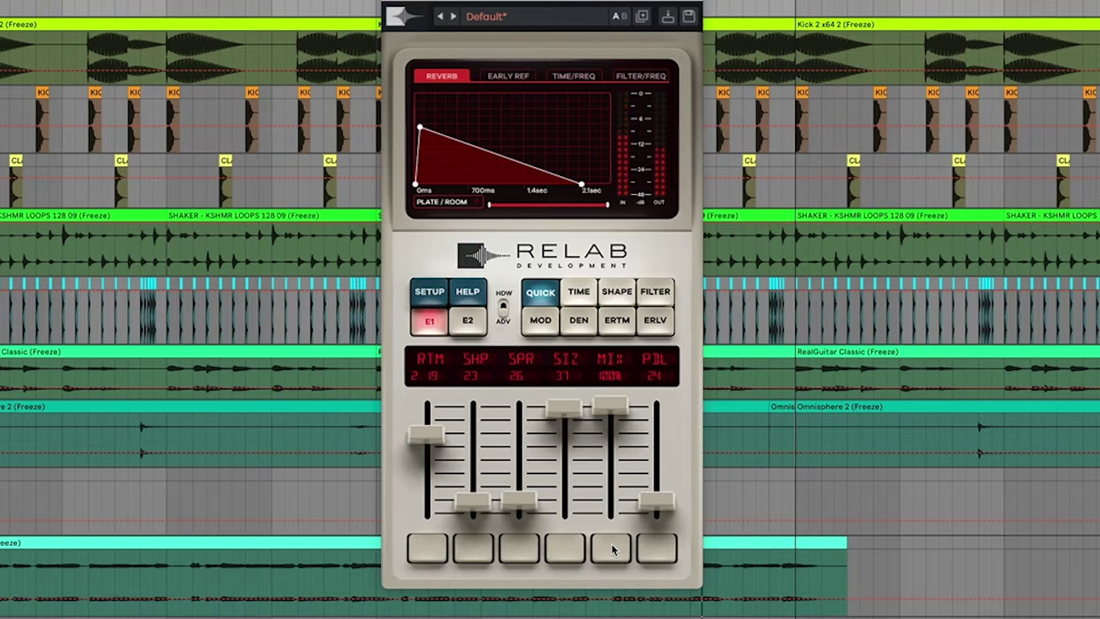
pyautogui.click(612, 549)
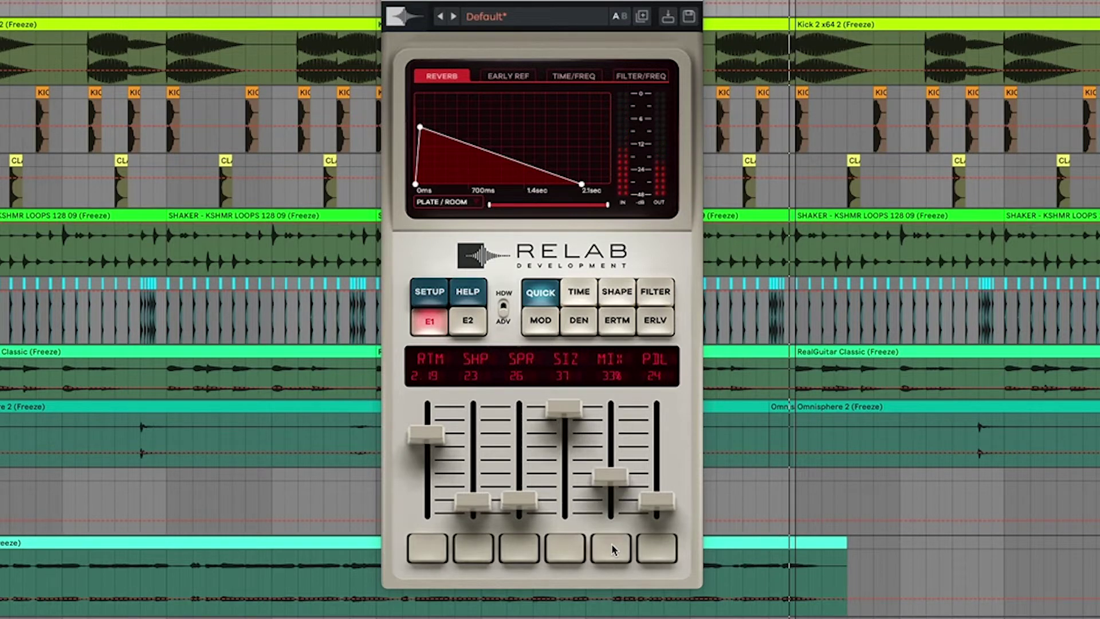
# Raise engine E1's SHP to 200 and SPR to 202, and audition the result during playback, switching the mix between 100% and 33%
pyautogui.moveTo(483, 510); pyautogui.dragTo(486, 434)
pyautogui.moveTo(521, 500); pyautogui.dragTo(520, 425)
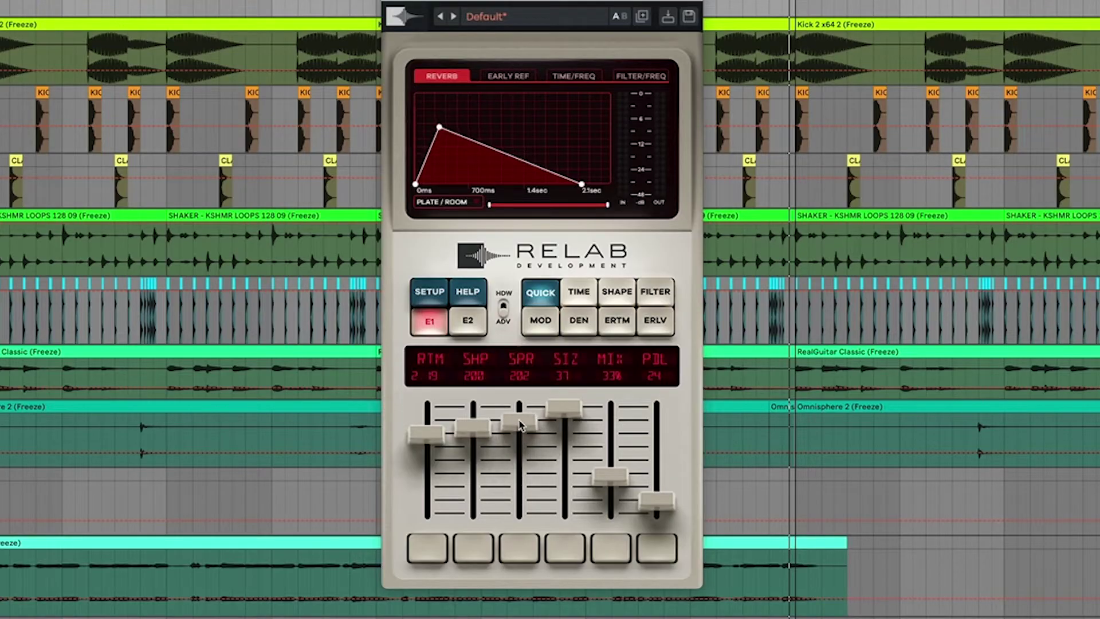
pyautogui.click(603, 547)
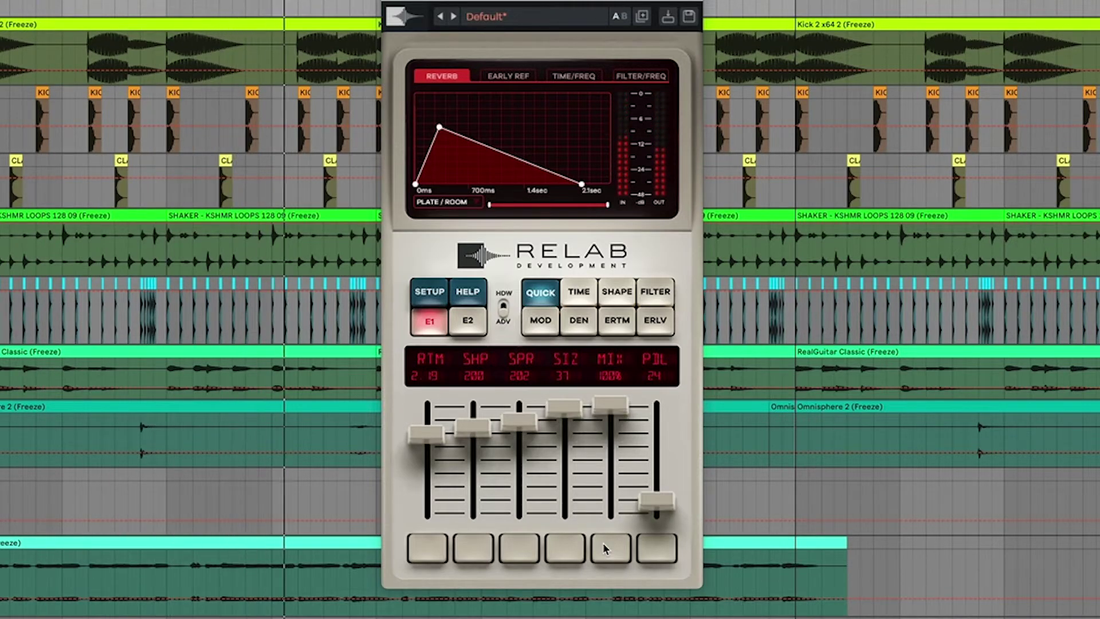
pyautogui.click(604, 545)
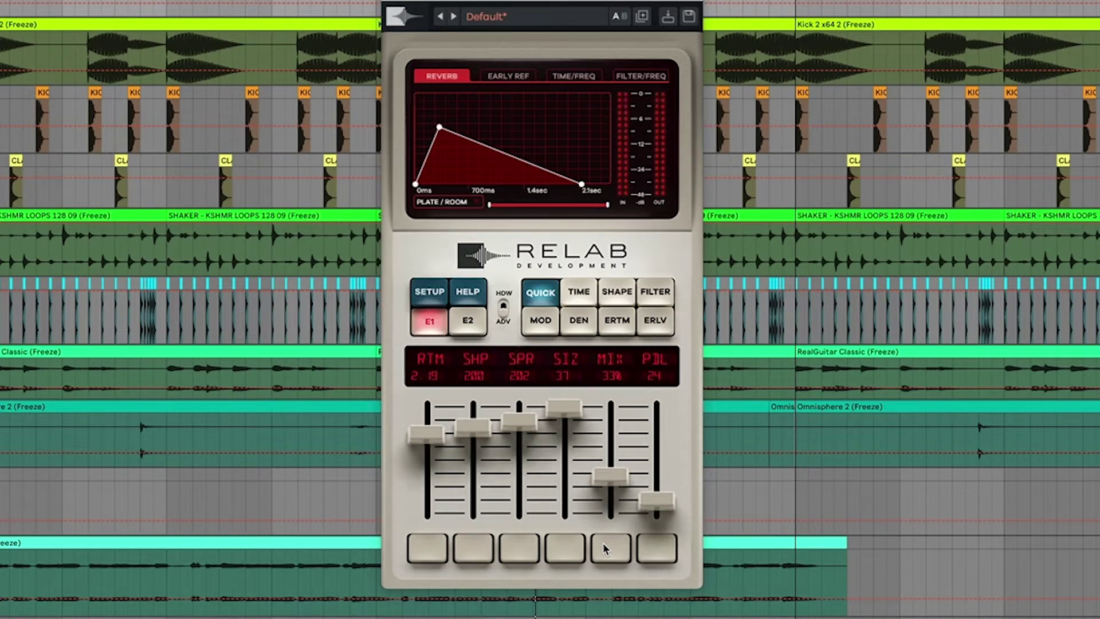
pyautogui.click(604, 545)
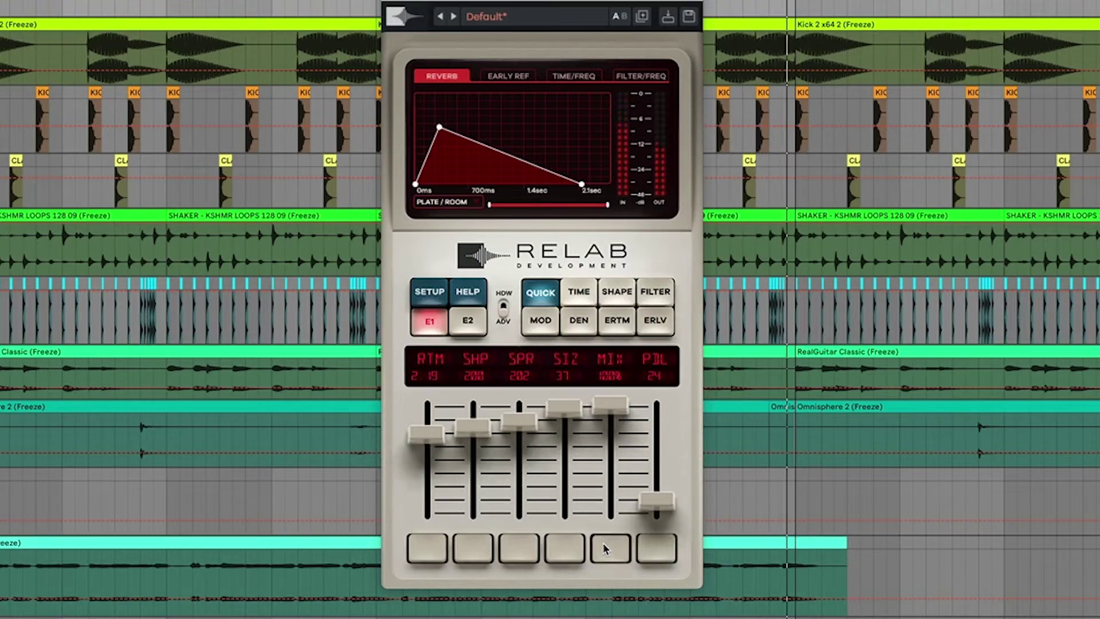
pyautogui.click(604, 544)
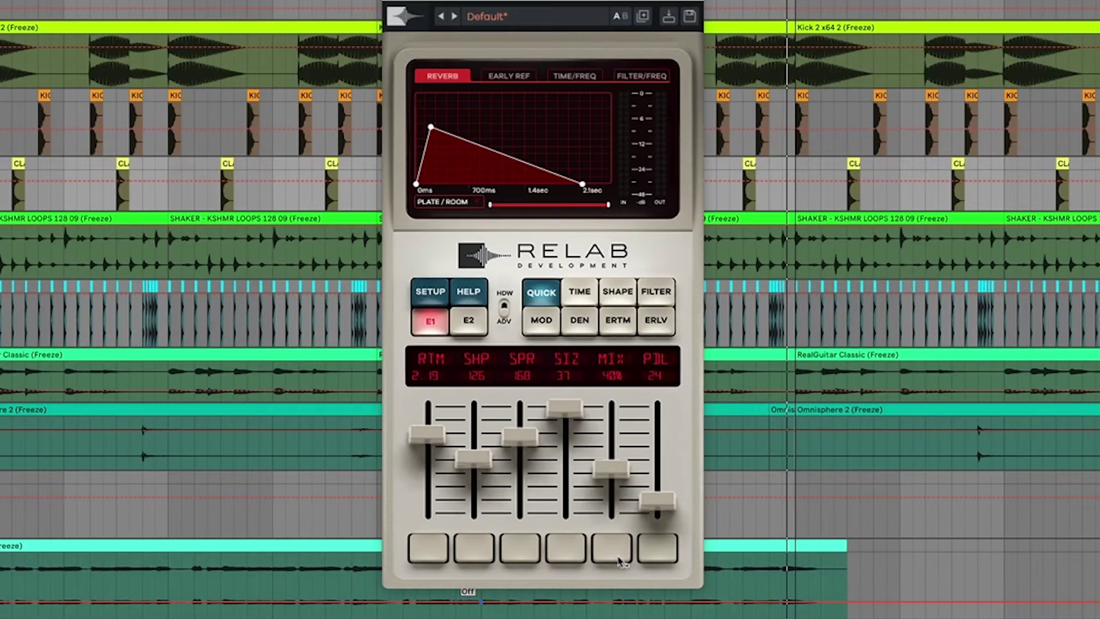
# Change engine E1's algorithm to Twin Delays and examine its ERLV, ERTM and DEN parameter pages, returning to the delay times
pyautogui.click(473, 206)
pyautogui.click(470, 241)
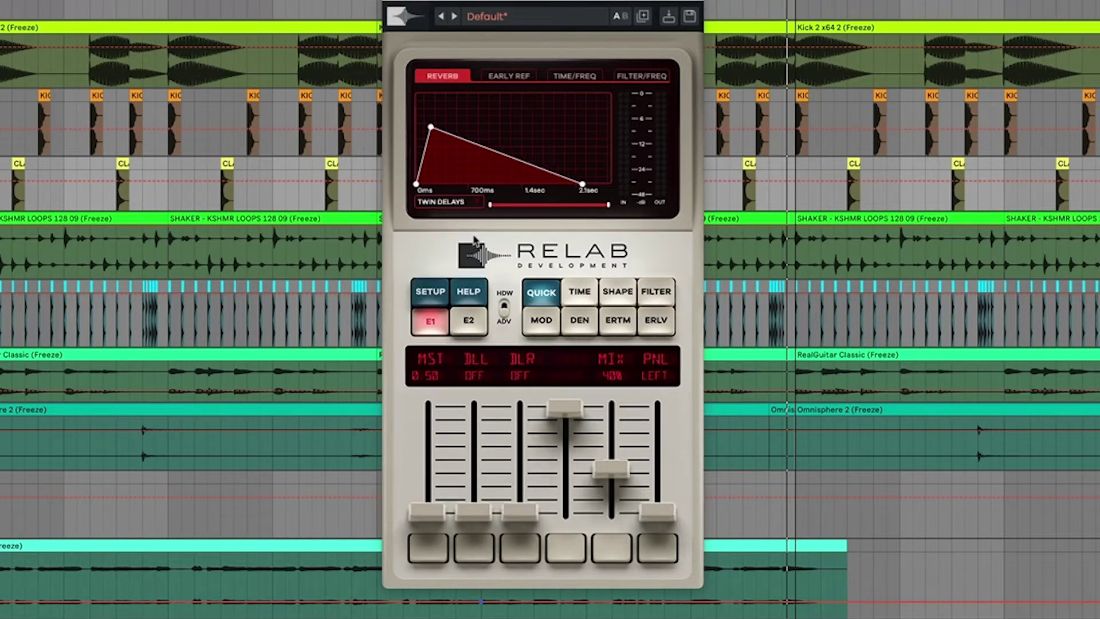
pyautogui.click(647, 329)
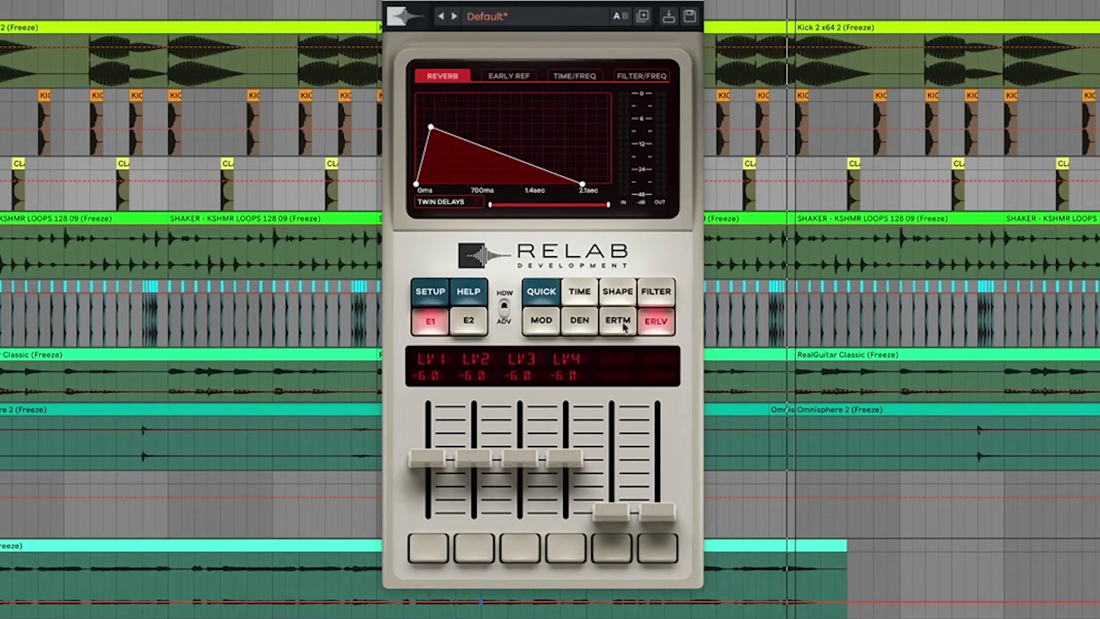
pyautogui.click(602, 325)
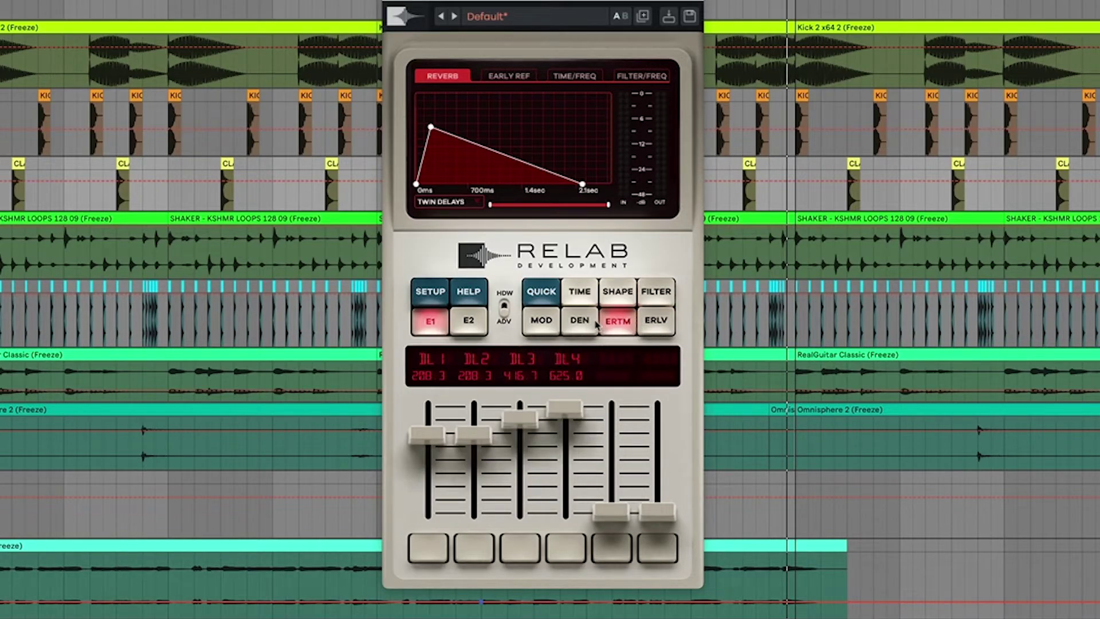
pyautogui.click(584, 324)
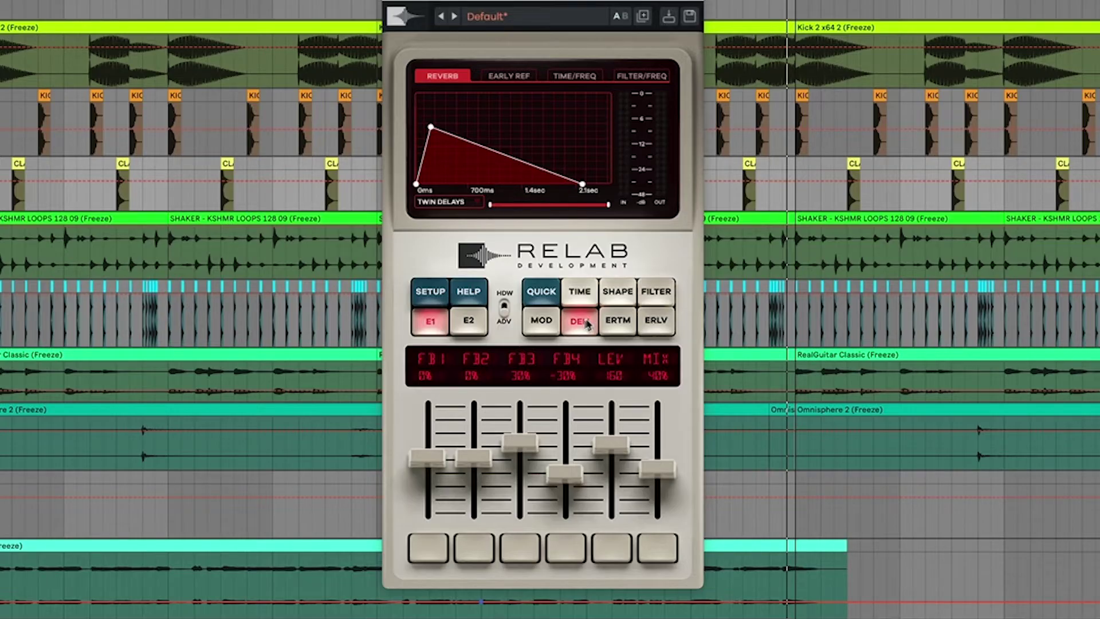
pyautogui.click(613, 322)
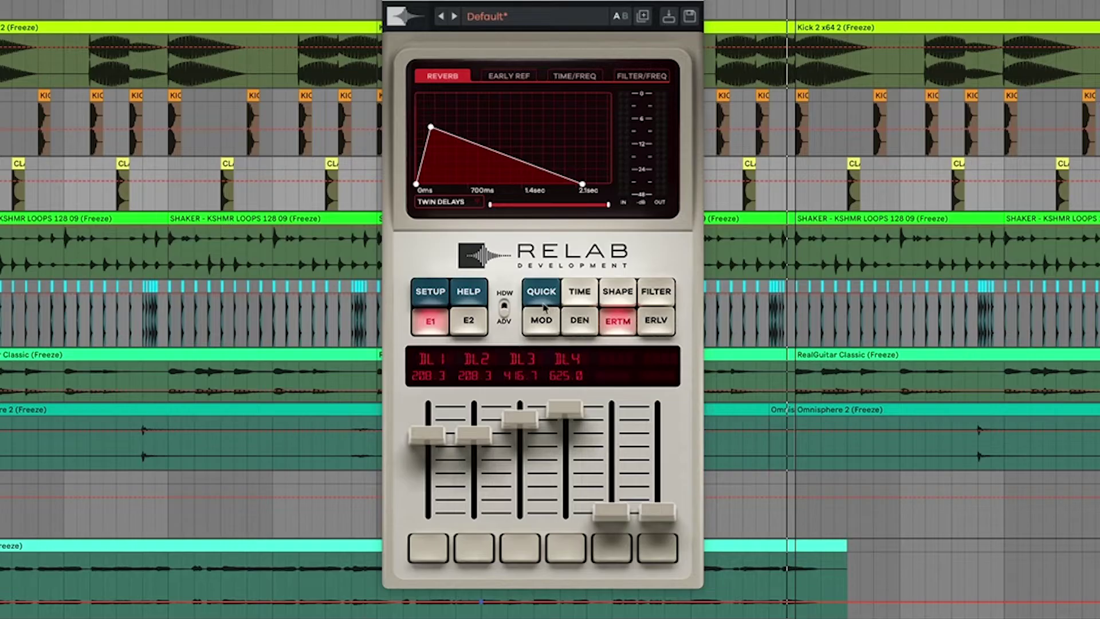
# Enable tempo sync for Twin-Delay in the setup's mapping settings
pyautogui.click(439, 296)
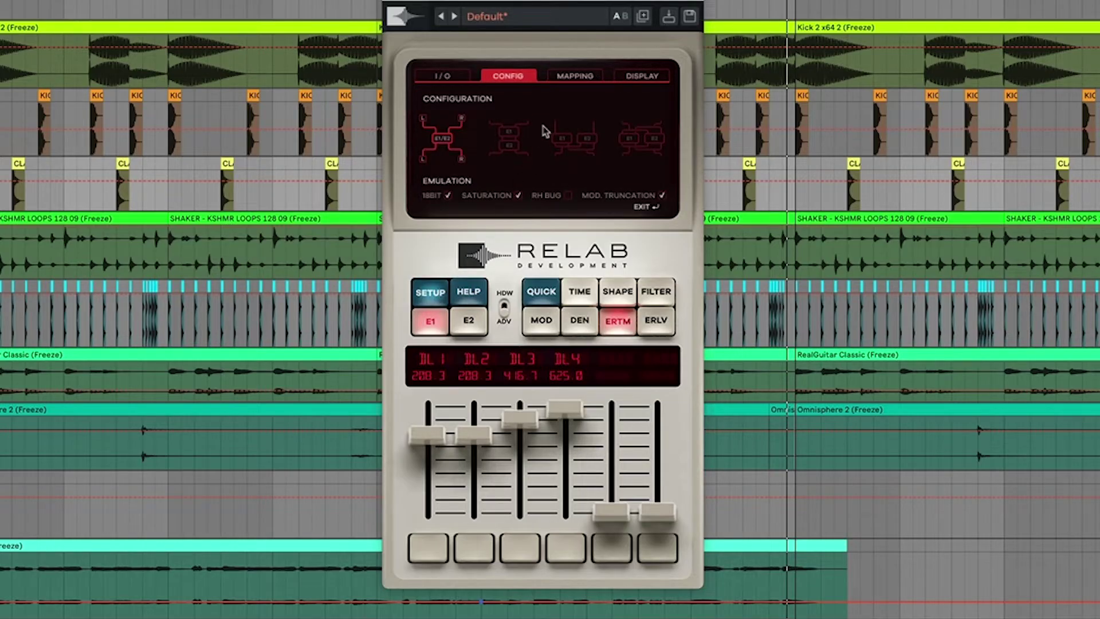
pyautogui.click(565, 79)
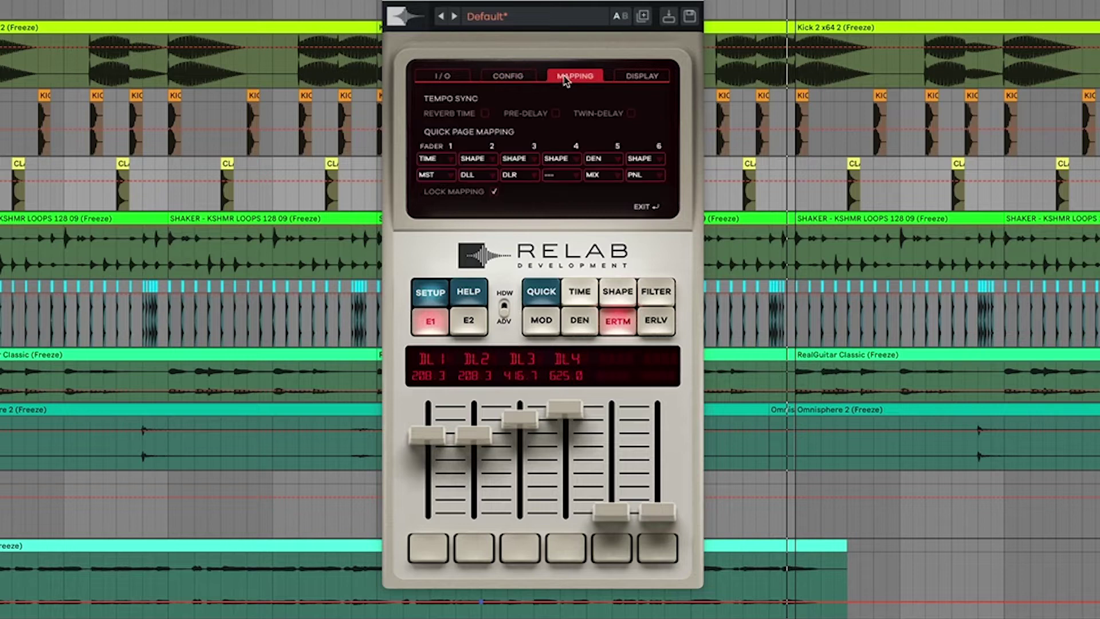
pyautogui.click(627, 115)
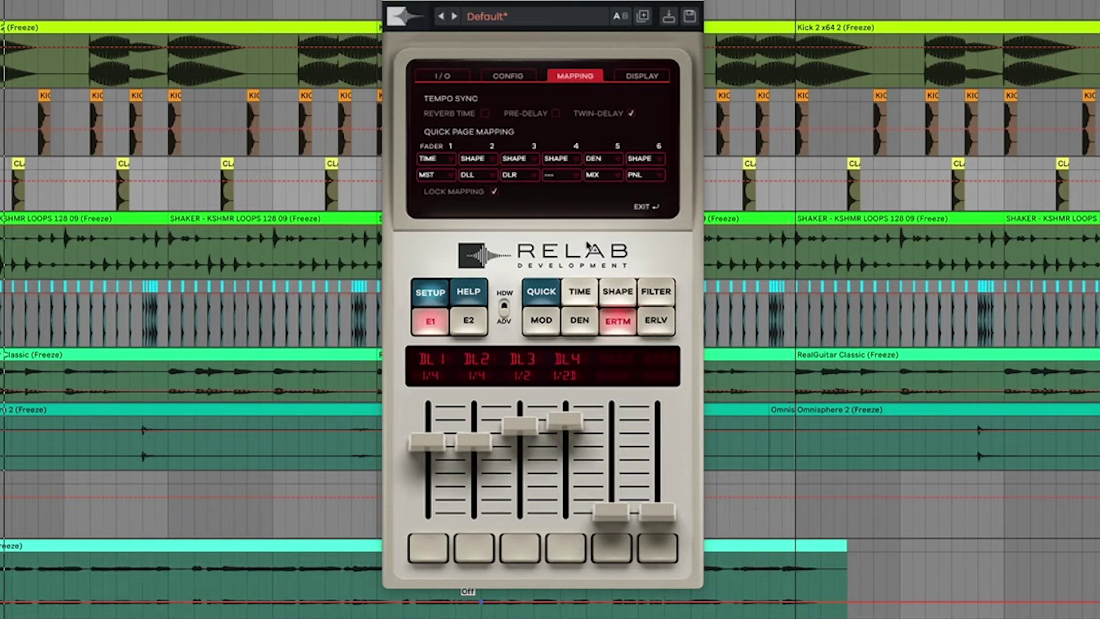
# Return to the quick parameter page and audition the synced Twin Delays during playback, switching the mix between 100% and 40%
pyautogui.click(550, 297)
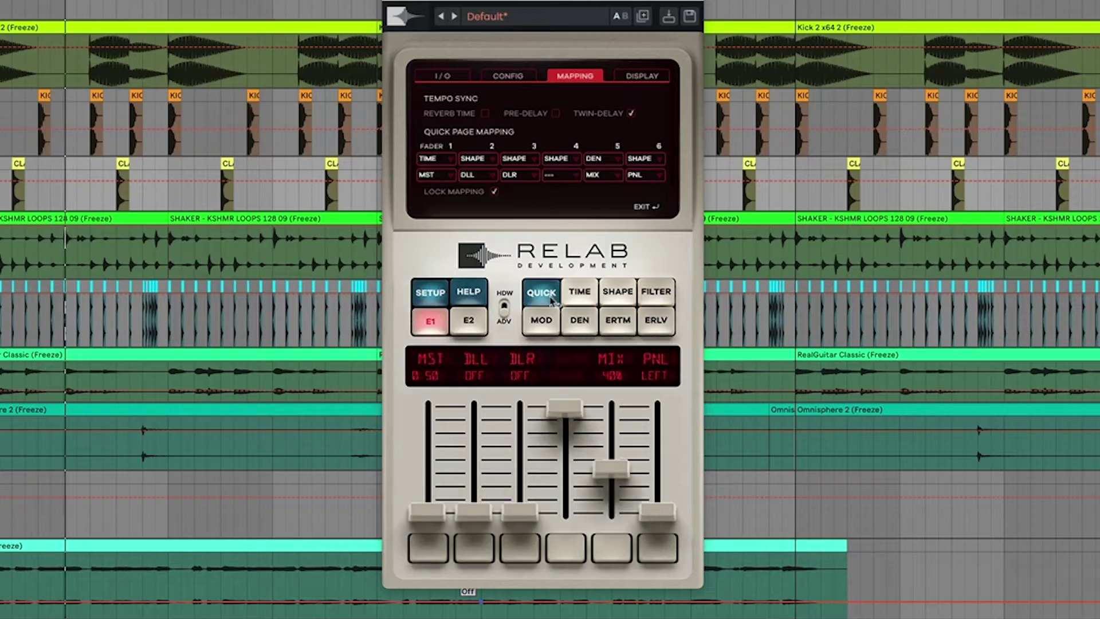
pyautogui.click(598, 541)
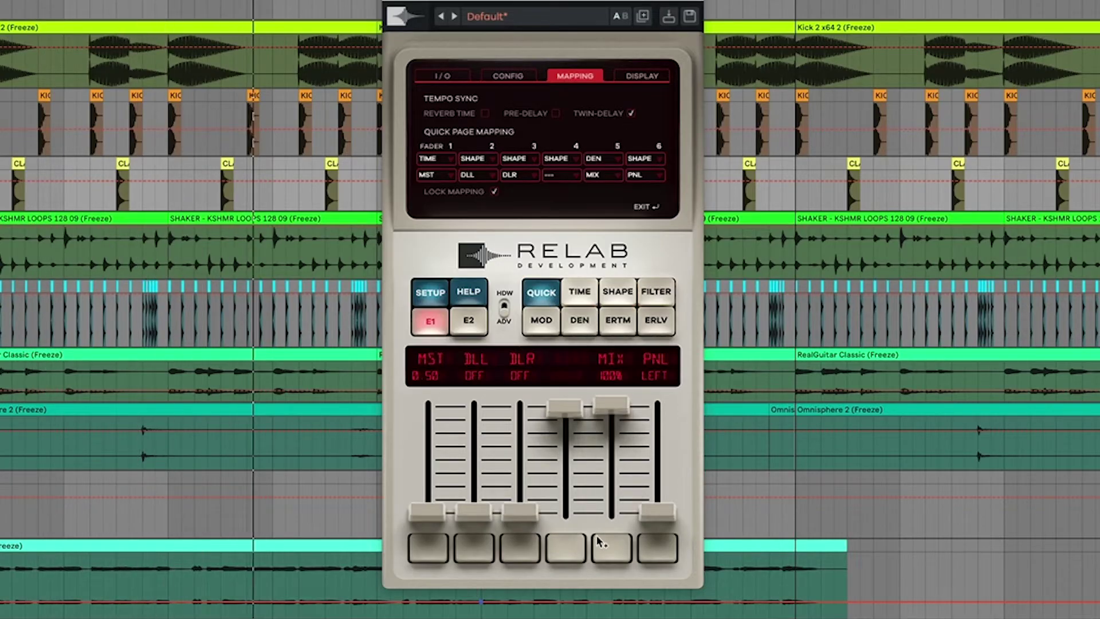
pyautogui.click(599, 541)
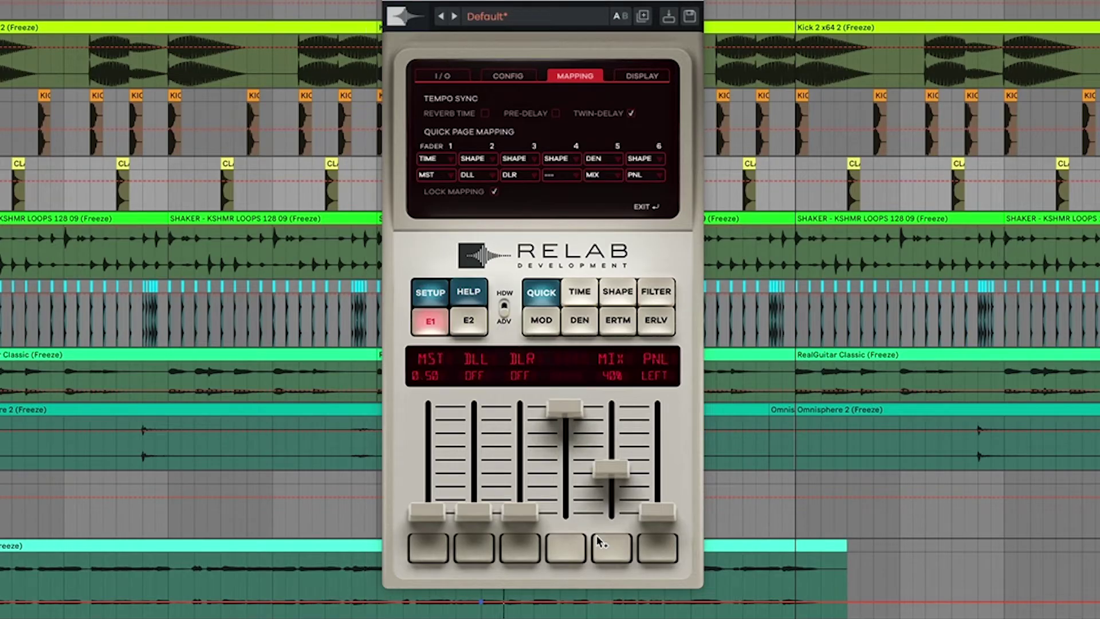
pyautogui.click(599, 542)
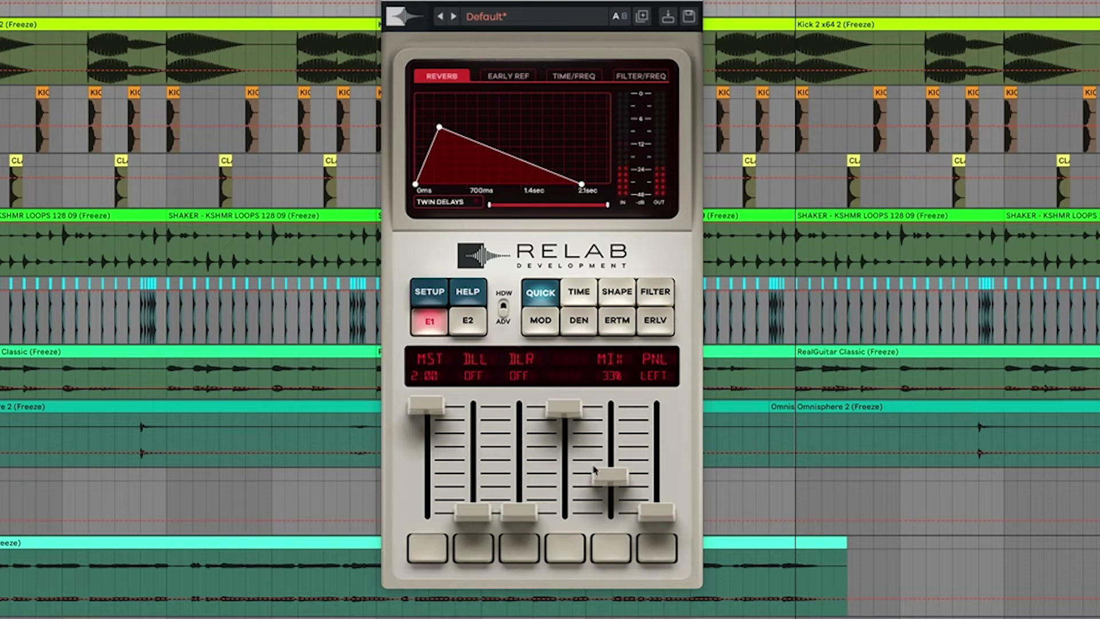
# Try the Panorama algorithm on engine E1, and set the engine to Hall
pyautogui.click(467, 209)
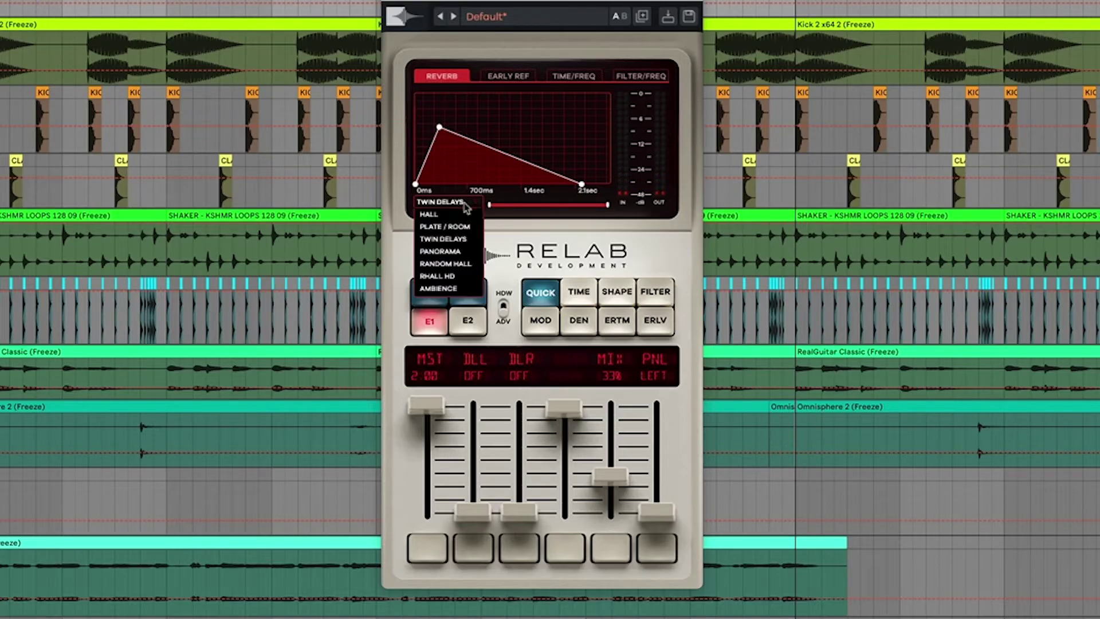
pyautogui.click(468, 252)
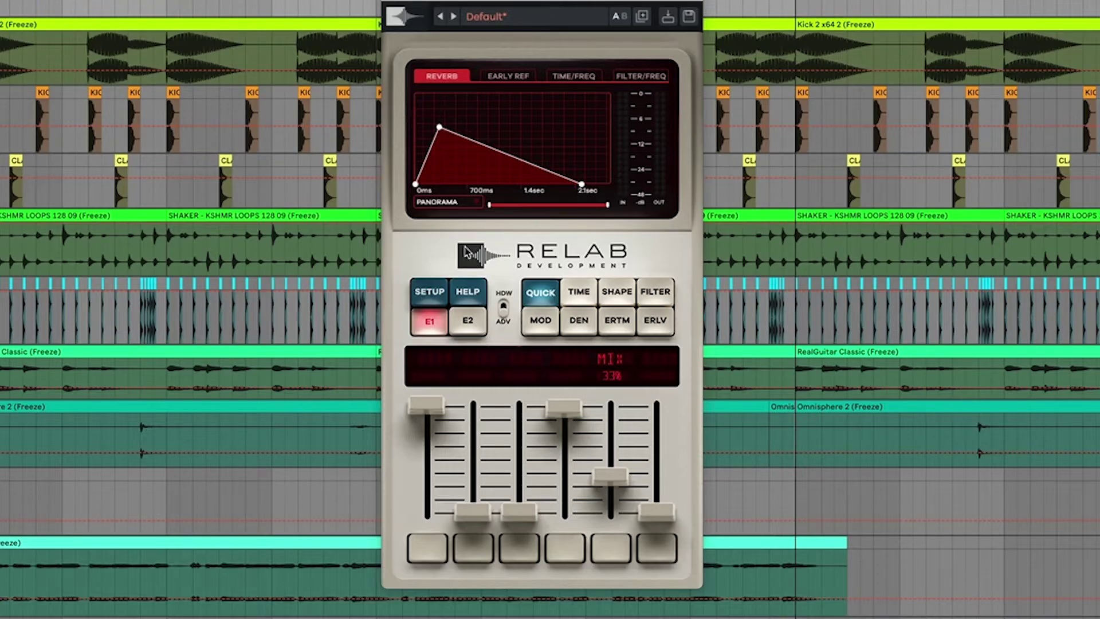
pyautogui.click(467, 204)
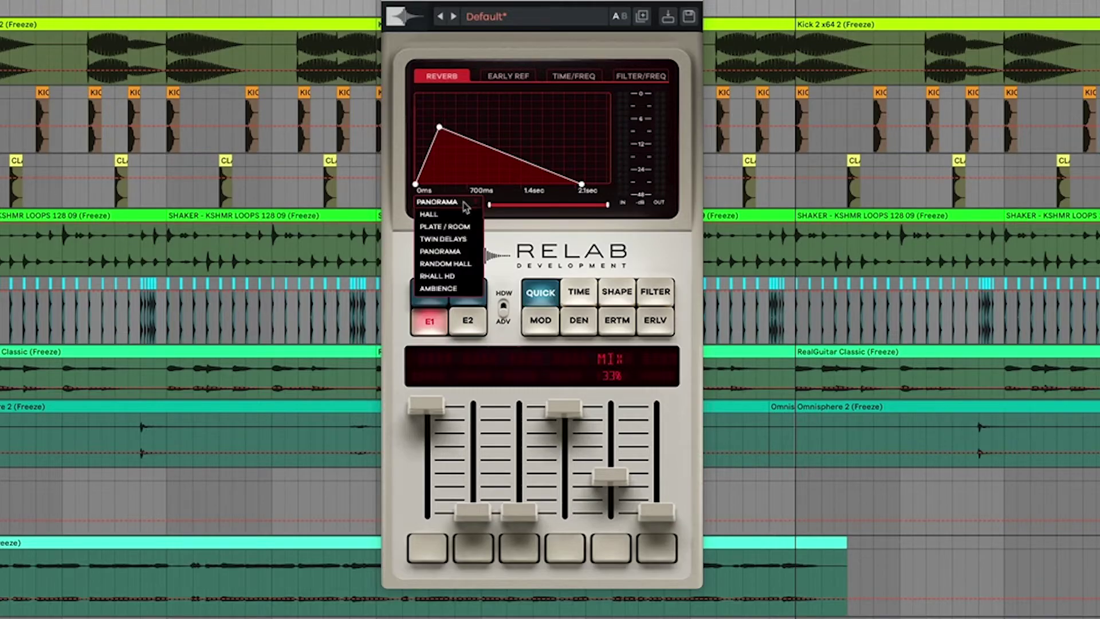
pyautogui.click(461, 212)
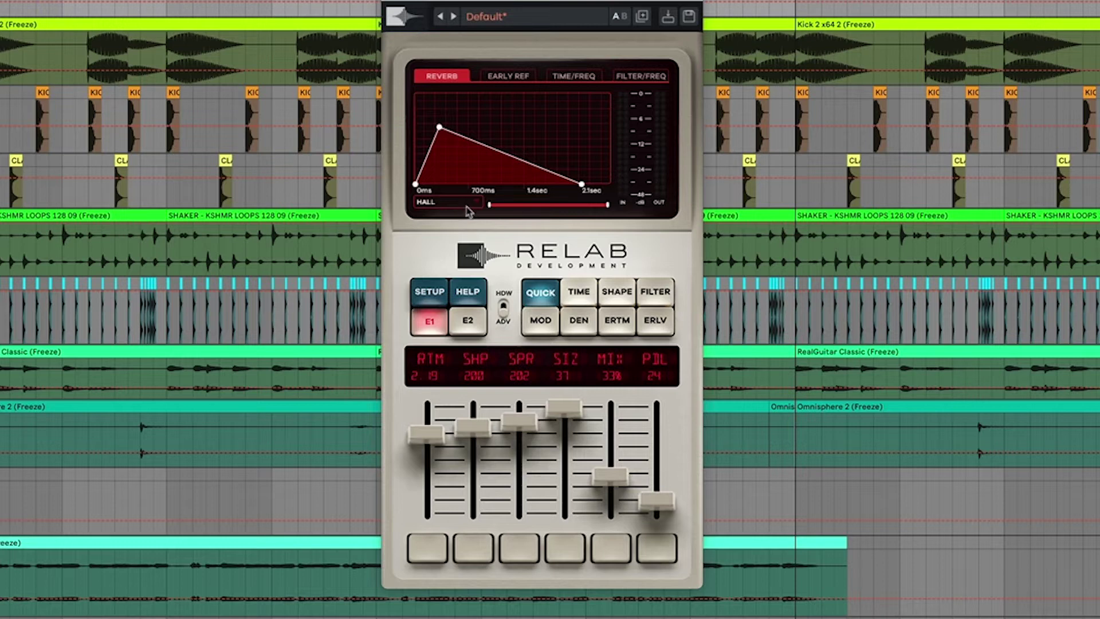
# Switch to engine E2, choose the second routing configuration with E1 stacked above E2, and exit the setup
pyautogui.click(473, 324)
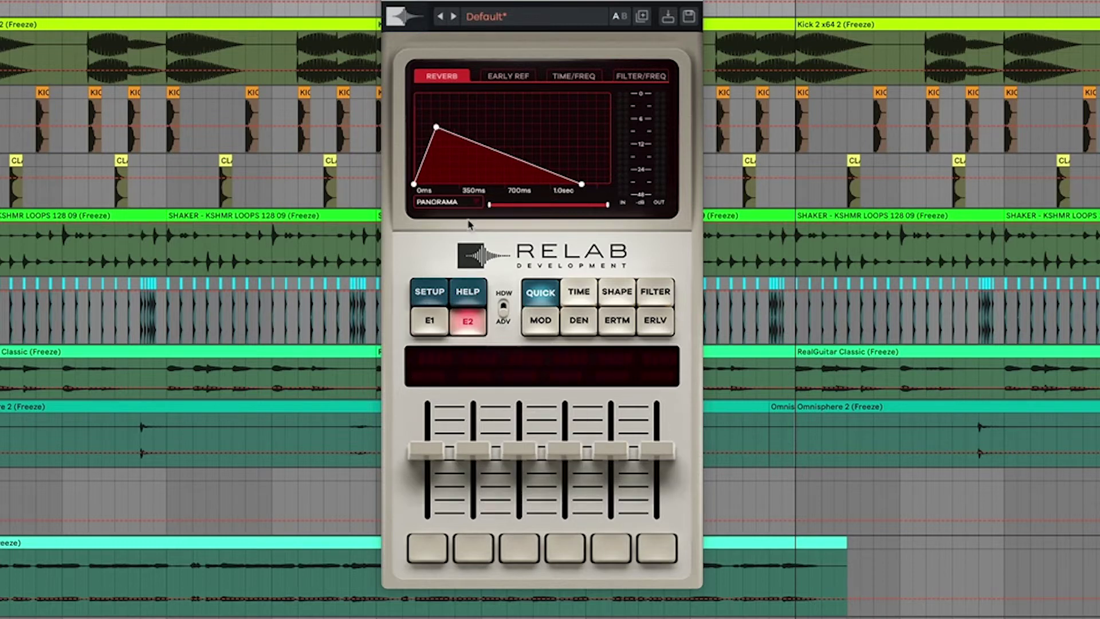
pyautogui.click(436, 289)
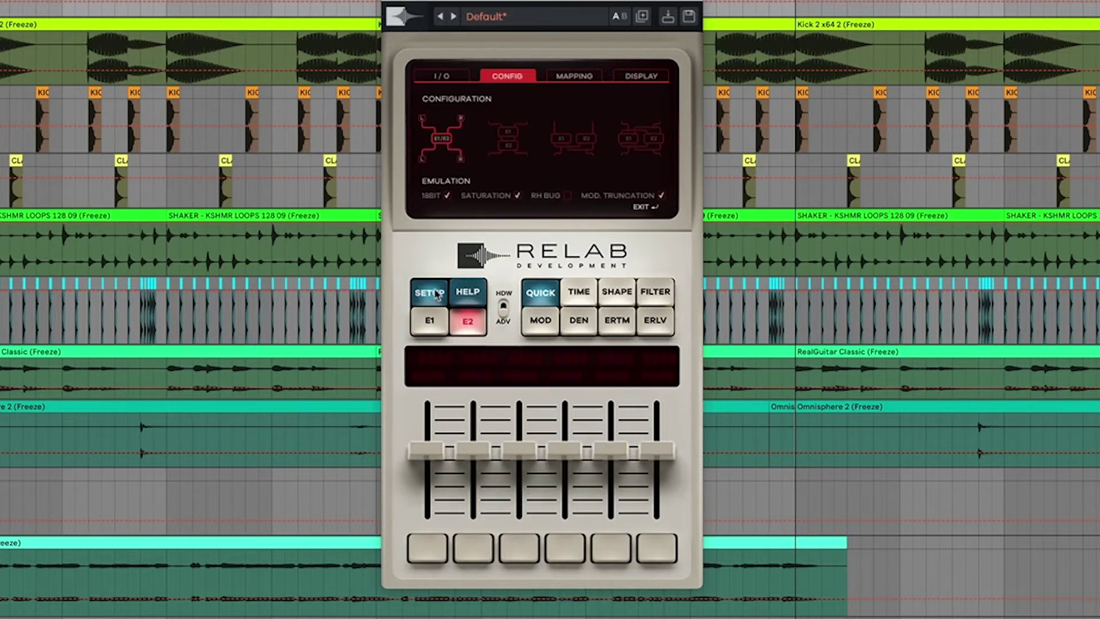
pyautogui.click(502, 147)
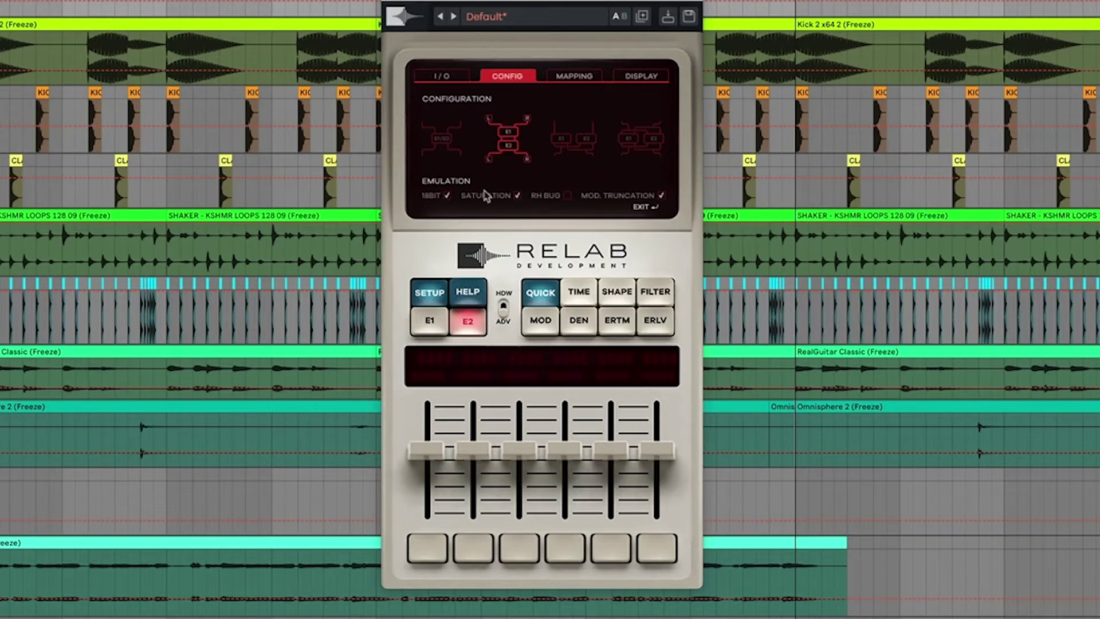
pyautogui.click(438, 294)
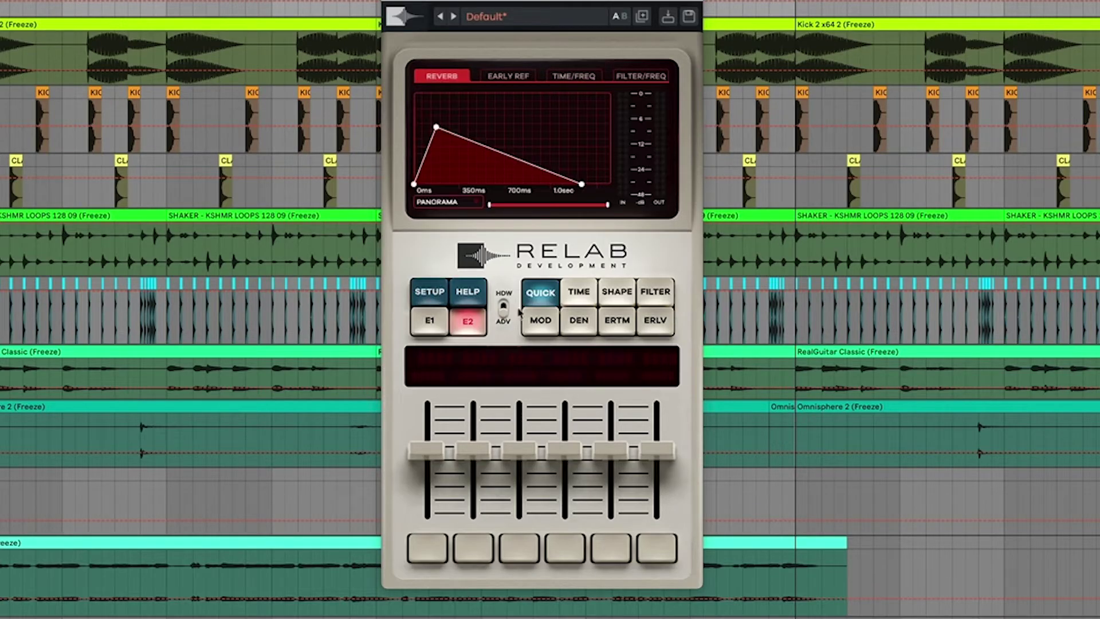
# Start playback and audition engine E2's Panorama effect from its DEN page, finishing with the mix at 0%
pyautogui.press('space')
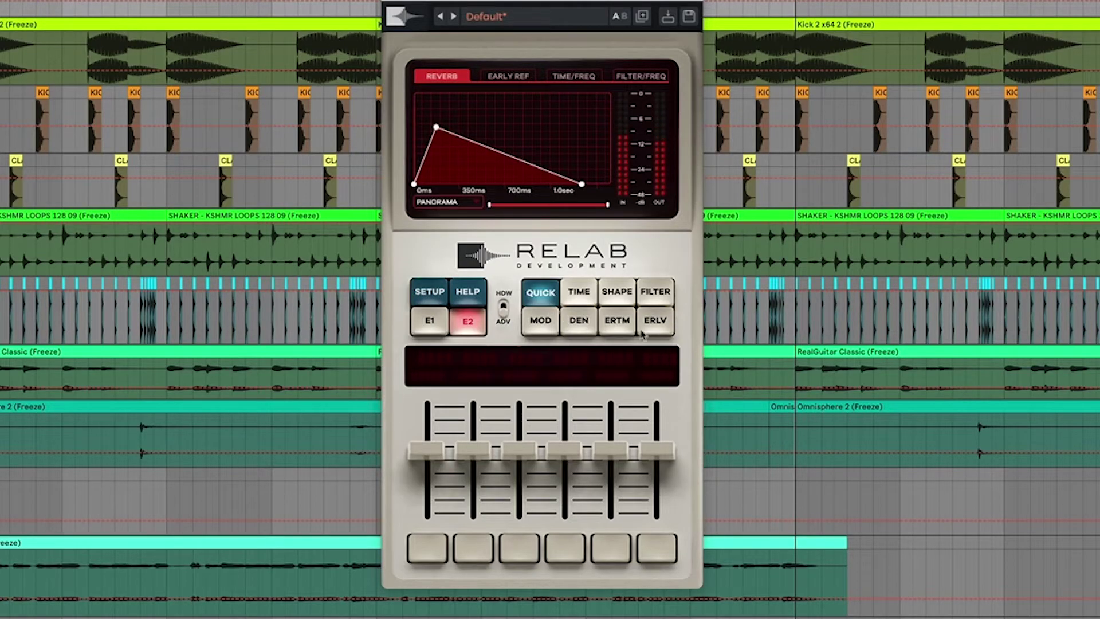
pyautogui.click(580, 321)
pyautogui.moveTo(660, 511)
pyautogui.moveTo(660, 511)
pyautogui.mouseDown()
pyautogui.moveTo(658, 416)
pyautogui.moveTo(658, 515)
pyautogui.mouseUp()
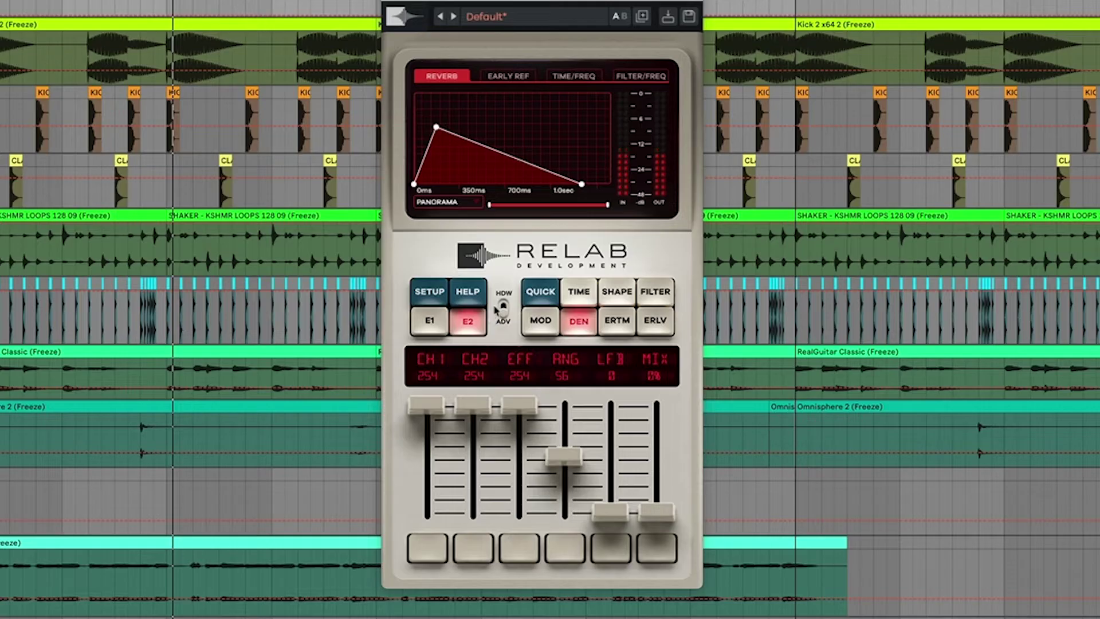
# Restore the first routing configuration, the combined E1/E2 one, and exit the setup
pyautogui.click(427, 292)
pyautogui.click(442, 155)
pyautogui.click(430, 289)
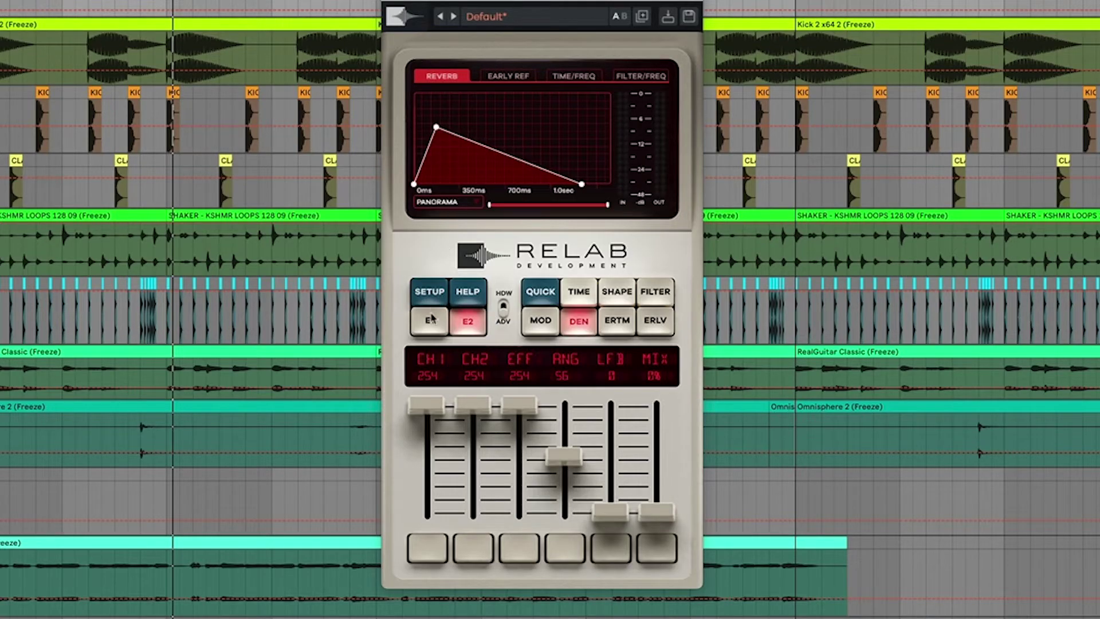
# Switch to engine E1 and set its algorithm to Random Hall
pyautogui.click(433, 322)
pyautogui.click(441, 202)
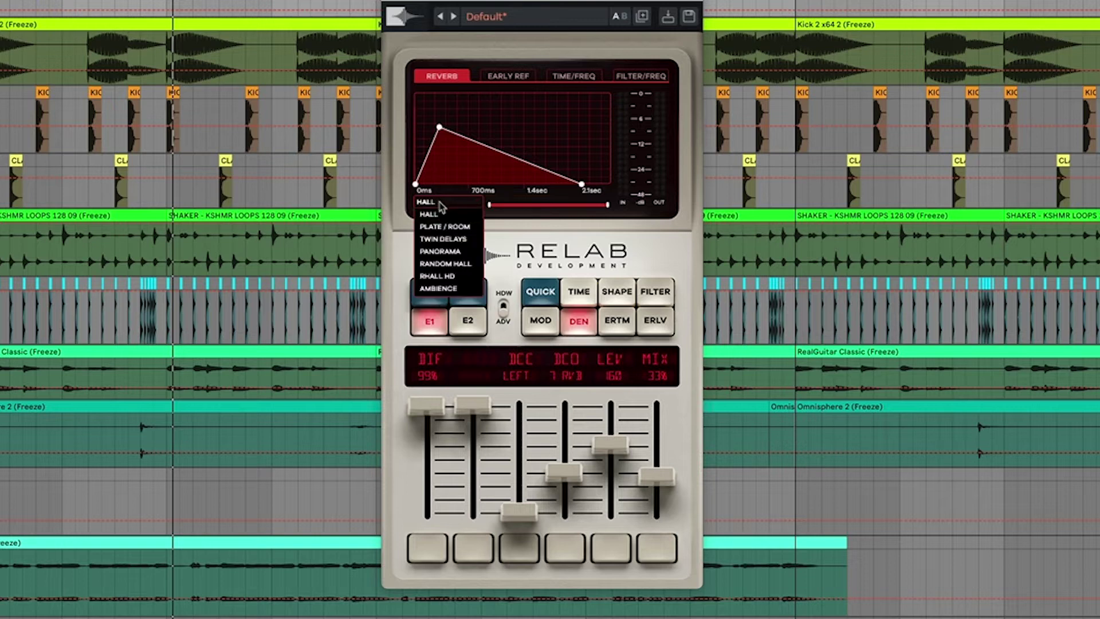
pyautogui.click(447, 240)
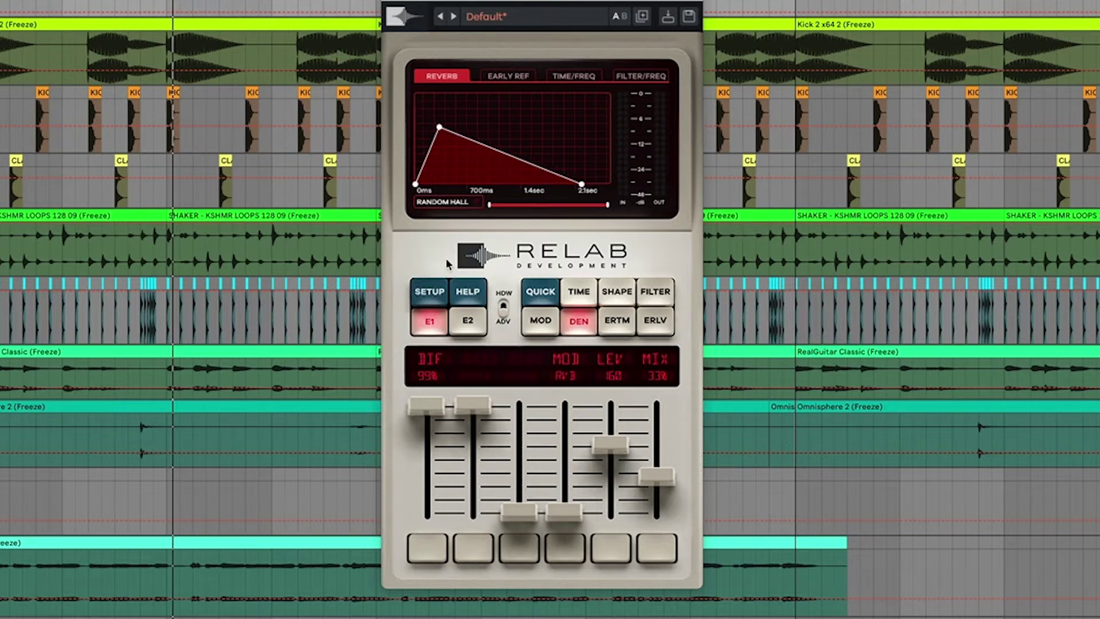
# On engine E1's MOD page, adjust the SPN and WAN modulation parameters of the Random Hall algorithm
pyautogui.click(540, 321)
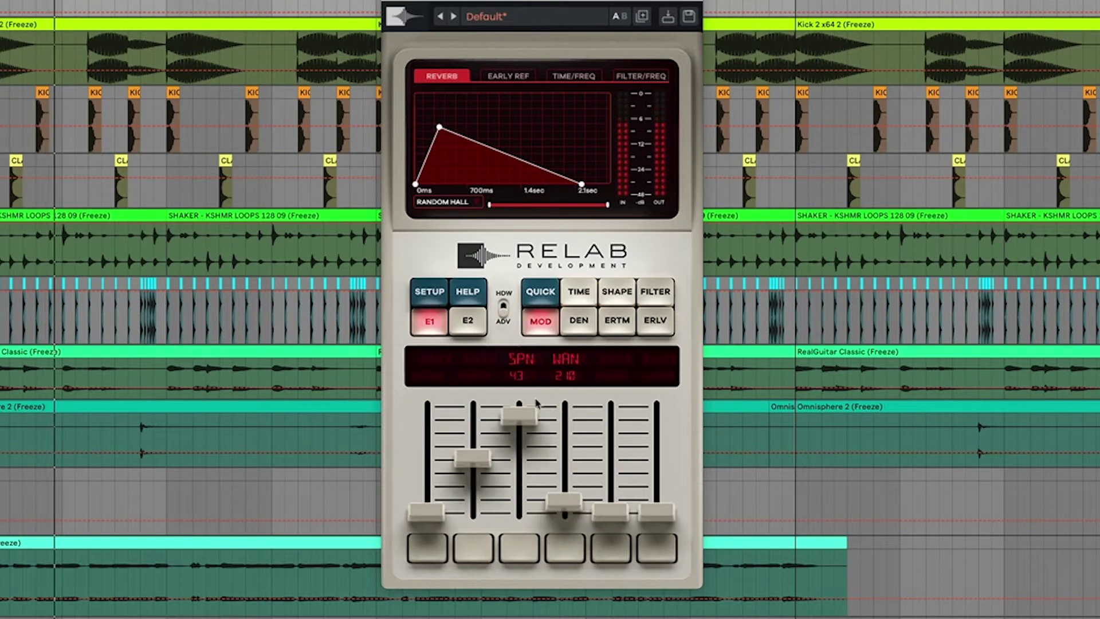
pyautogui.moveTo(528, 416); pyautogui.dragTo(523, 460)
pyautogui.moveTo(564, 501); pyautogui.dragTo(536, 456)
# Audition Random Hall from the QUICK page with the mix at 0%, 33% and 100%, finishing at 33%
pyautogui.click(543, 294)
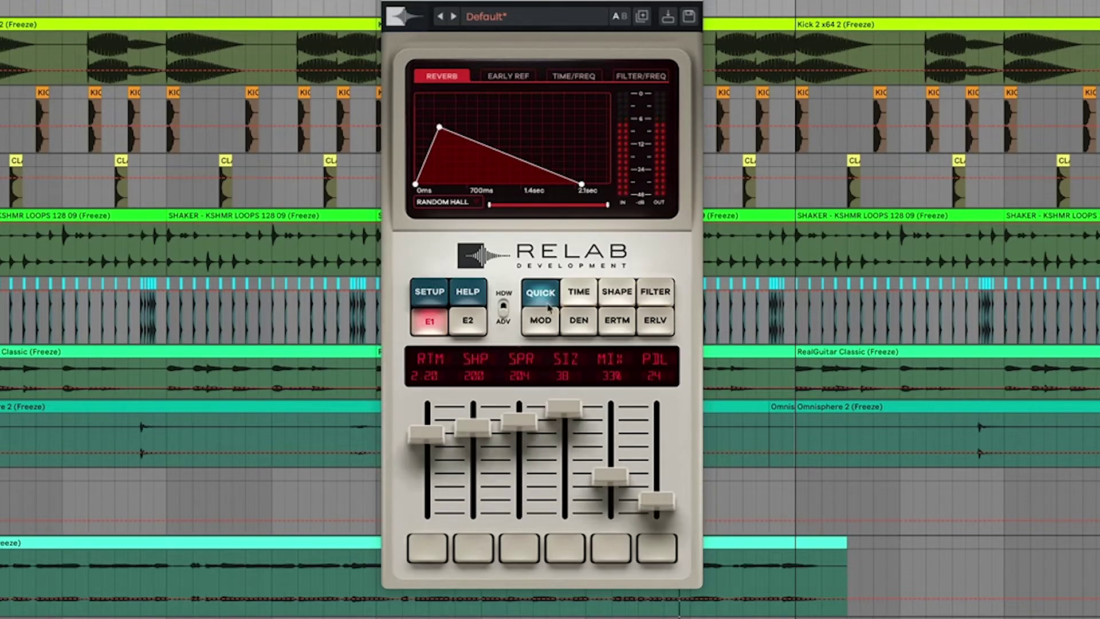
pyautogui.moveTo(610, 477); pyautogui.dragTo(602, 547)
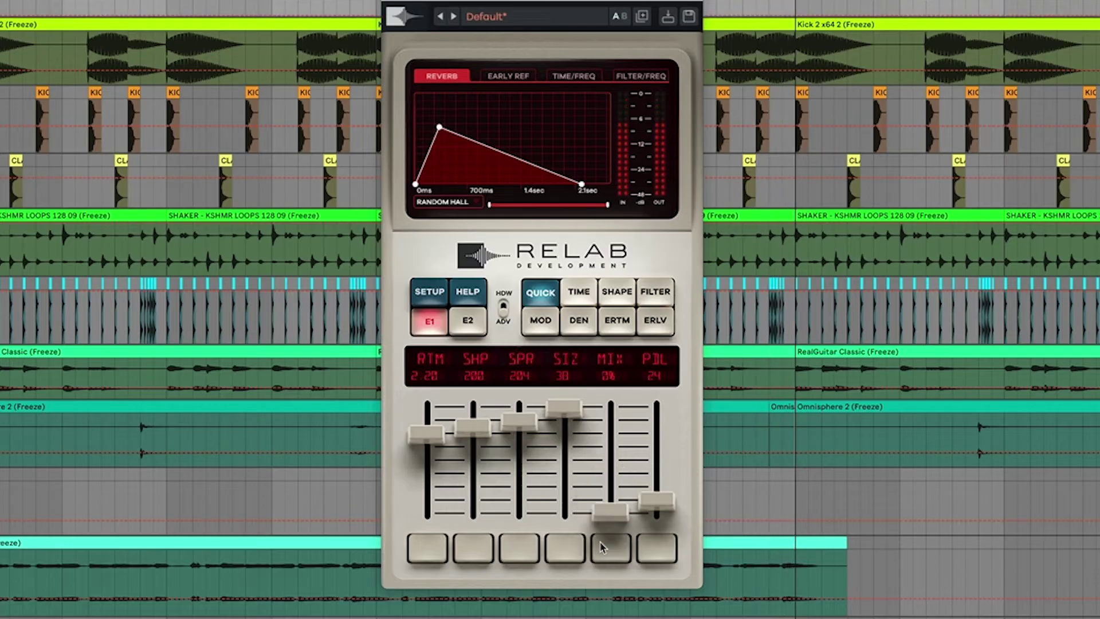
pyautogui.click(601, 547)
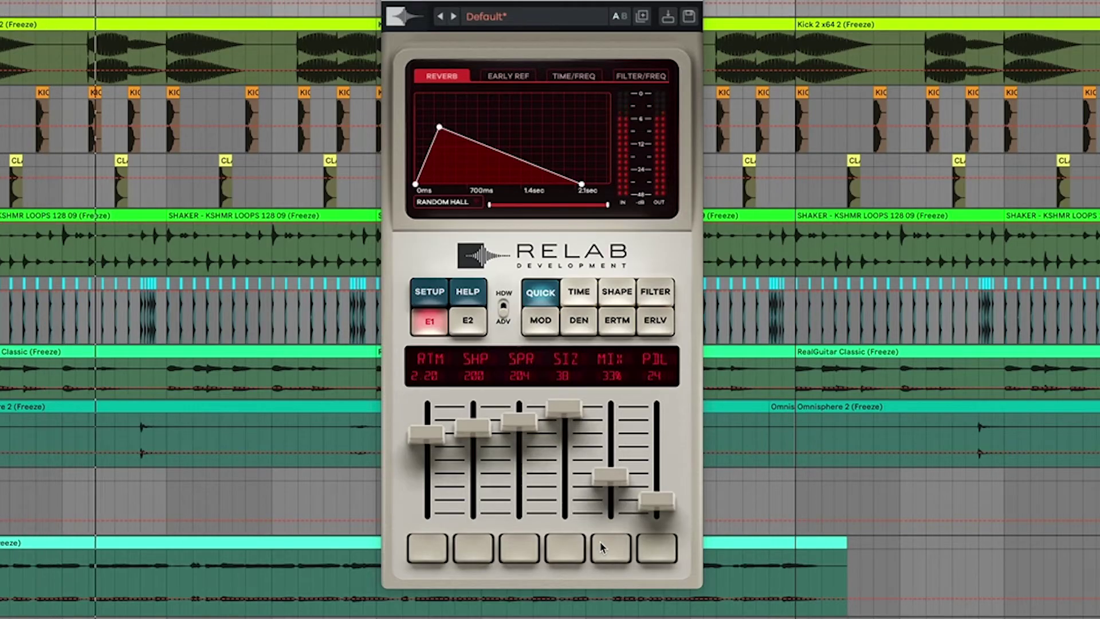
pyautogui.moveTo(610, 477); pyautogui.dragTo(610, 406)
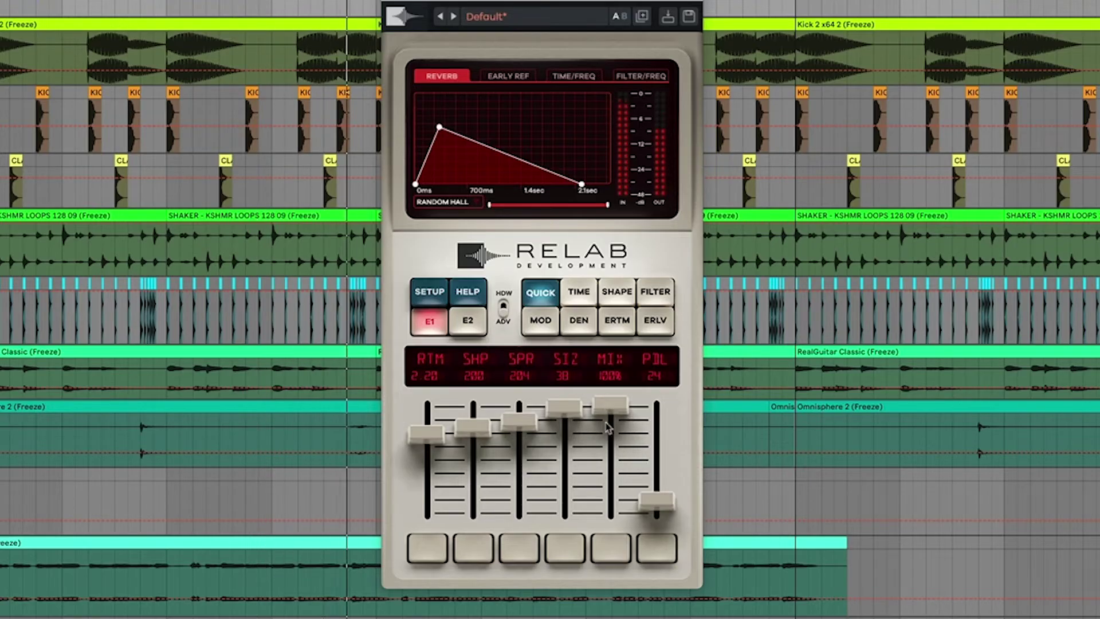
pyautogui.click(603, 545)
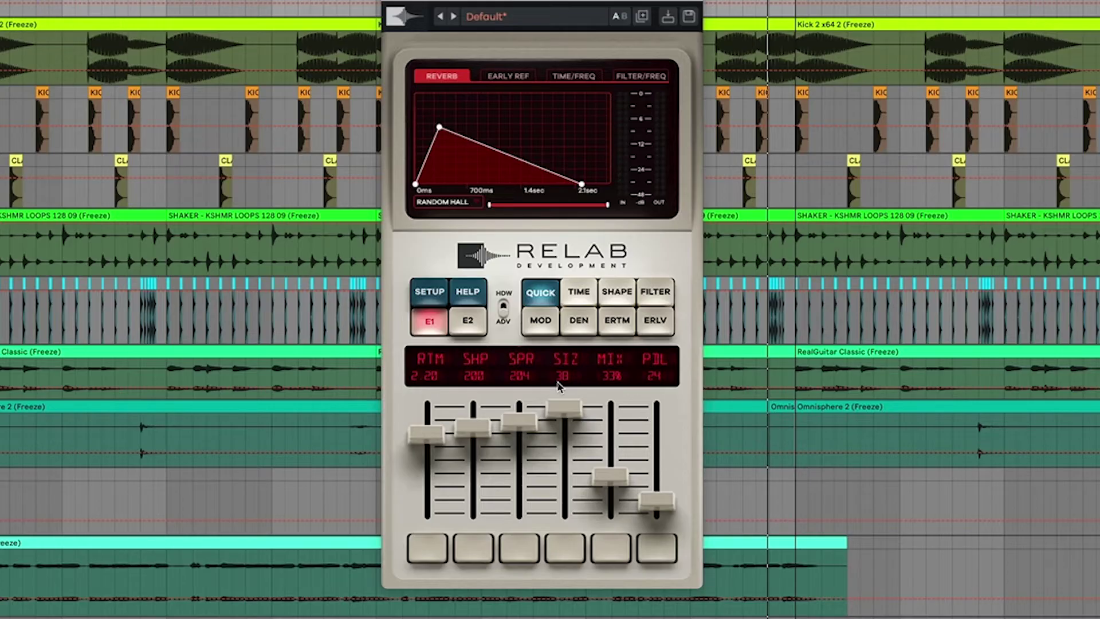
# Set engine E1 to Ambience and audition it during playback, alternating the mix between 100% and 33% and finishing at 33%
pyautogui.click(473, 205)
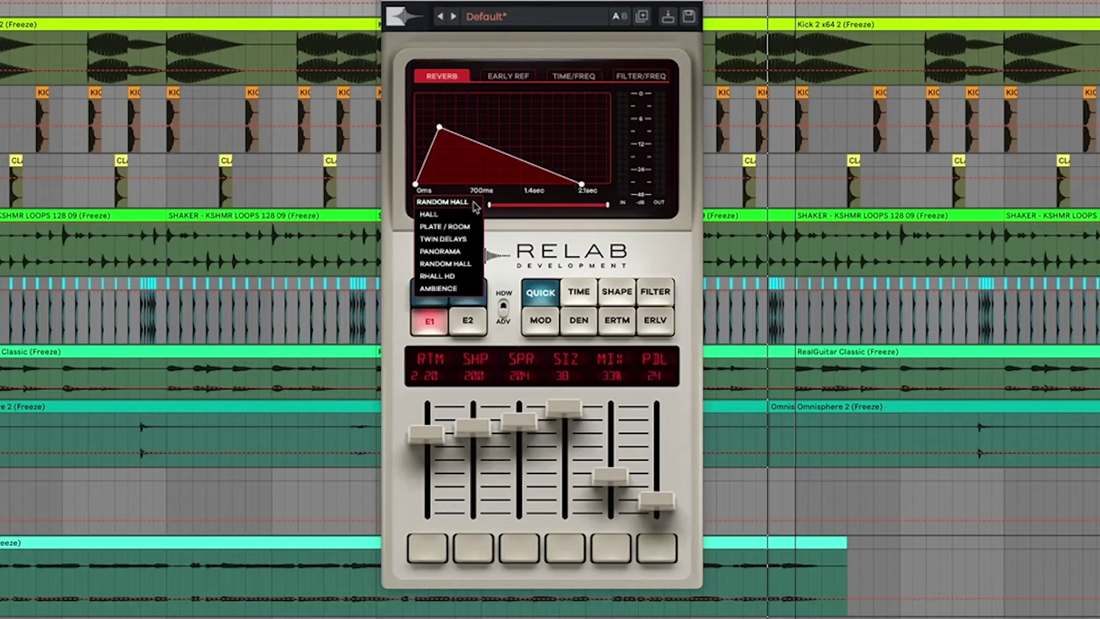
pyautogui.click(470, 289)
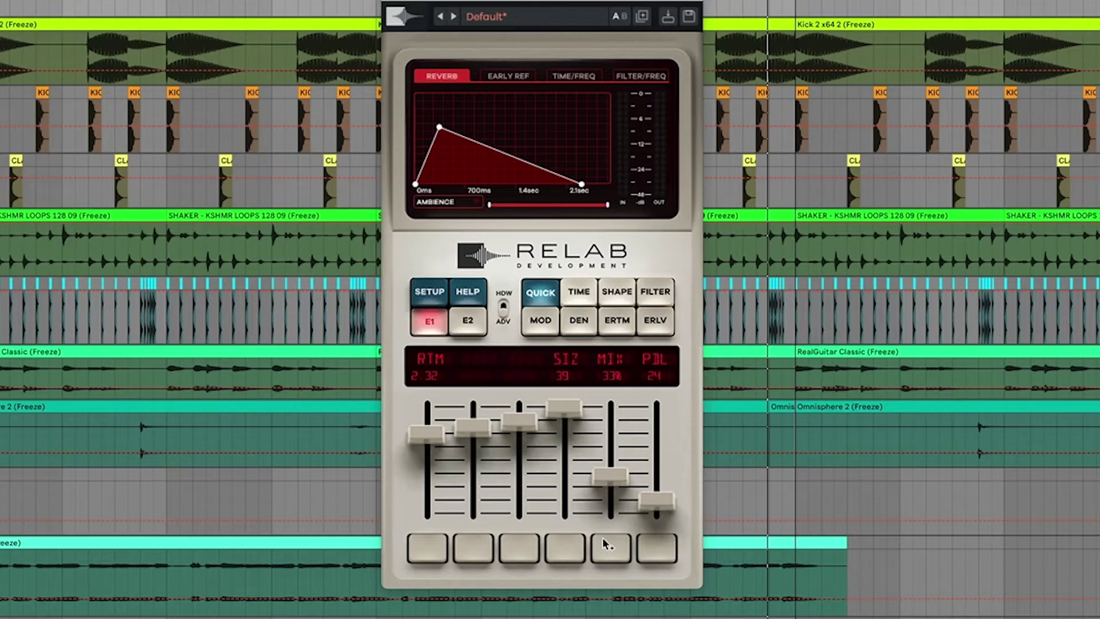
pyautogui.press('space')
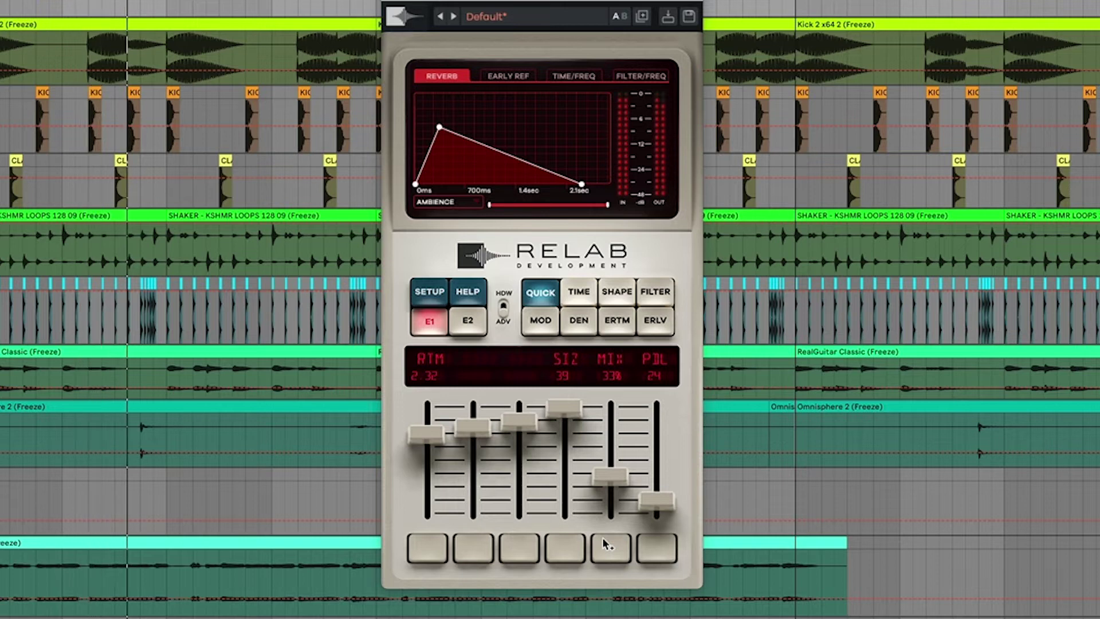
pyautogui.click(603, 539)
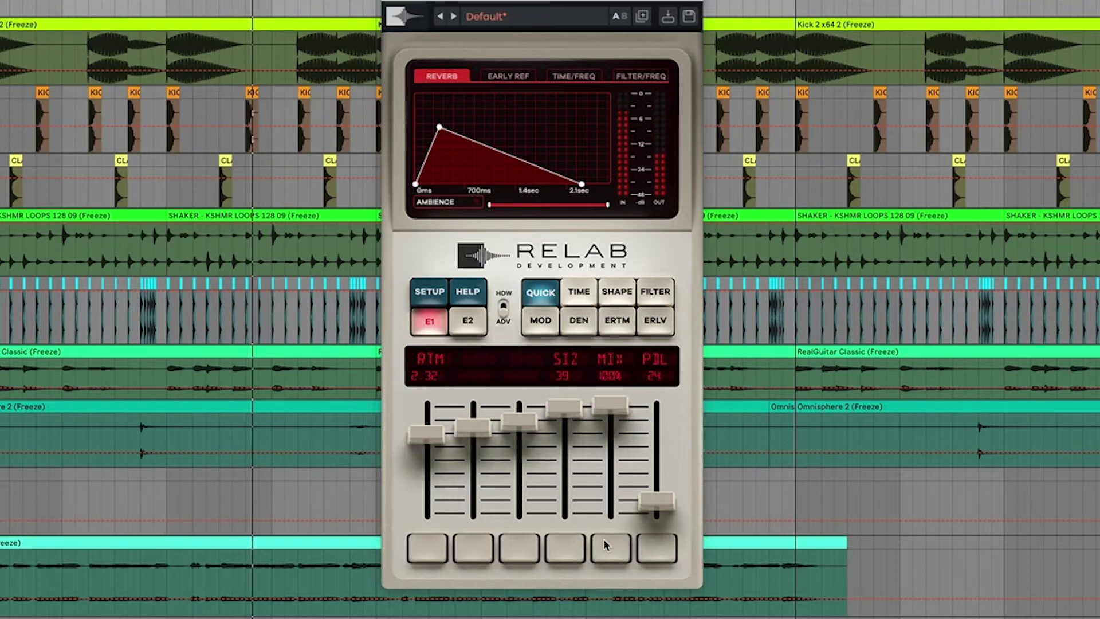
pyautogui.click(603, 539)
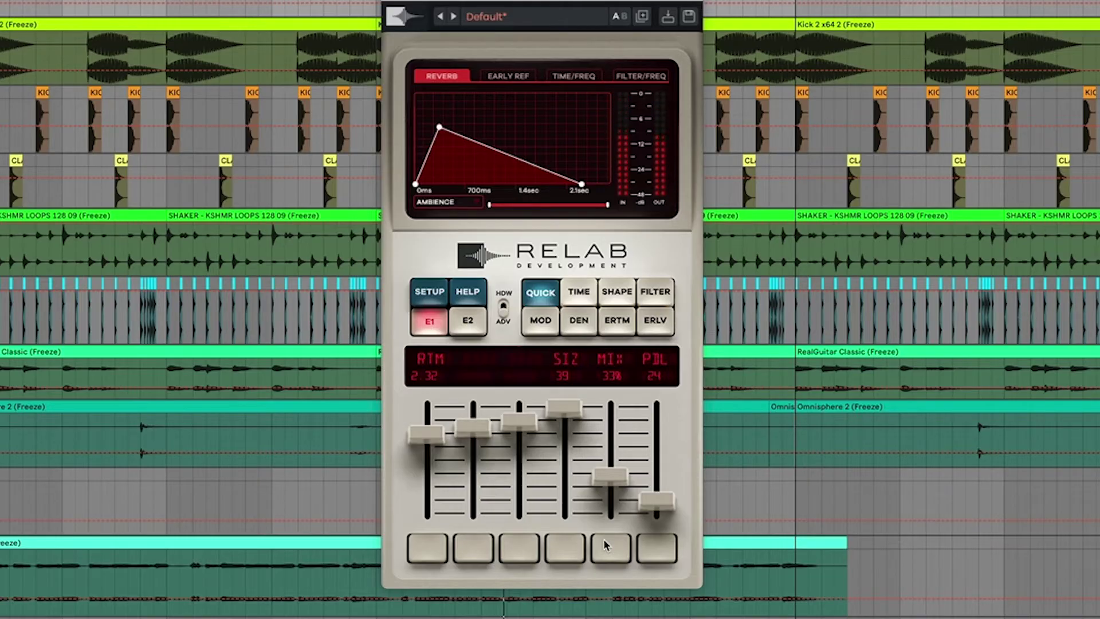
pyautogui.click(604, 538)
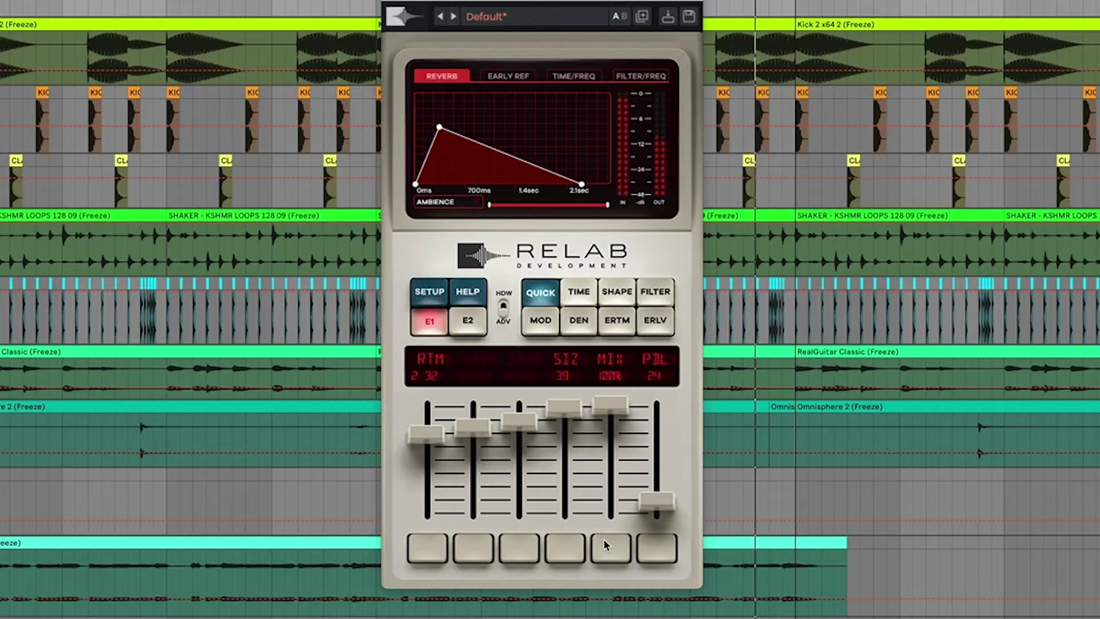
pyautogui.click(603, 538)
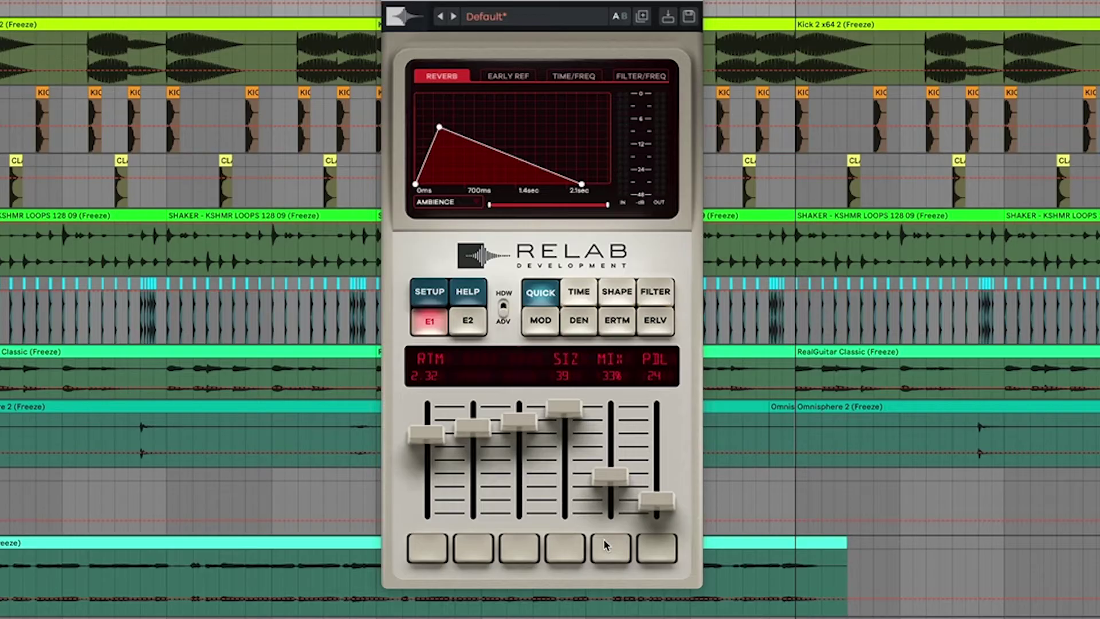
# Examine Ambience's TIME, SHAPE and FILTER parameters, and view its HDW controls before returning to the ADV view
pyautogui.click(578, 294)
pyautogui.click(616, 293)
pyautogui.click(656, 294)
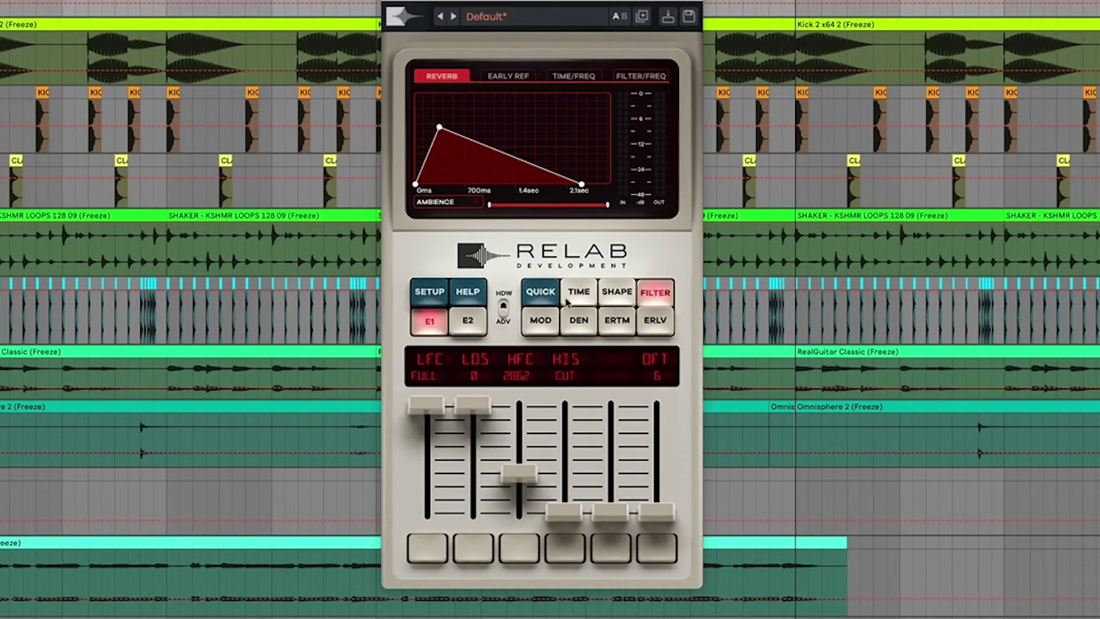
pyautogui.click(503, 310)
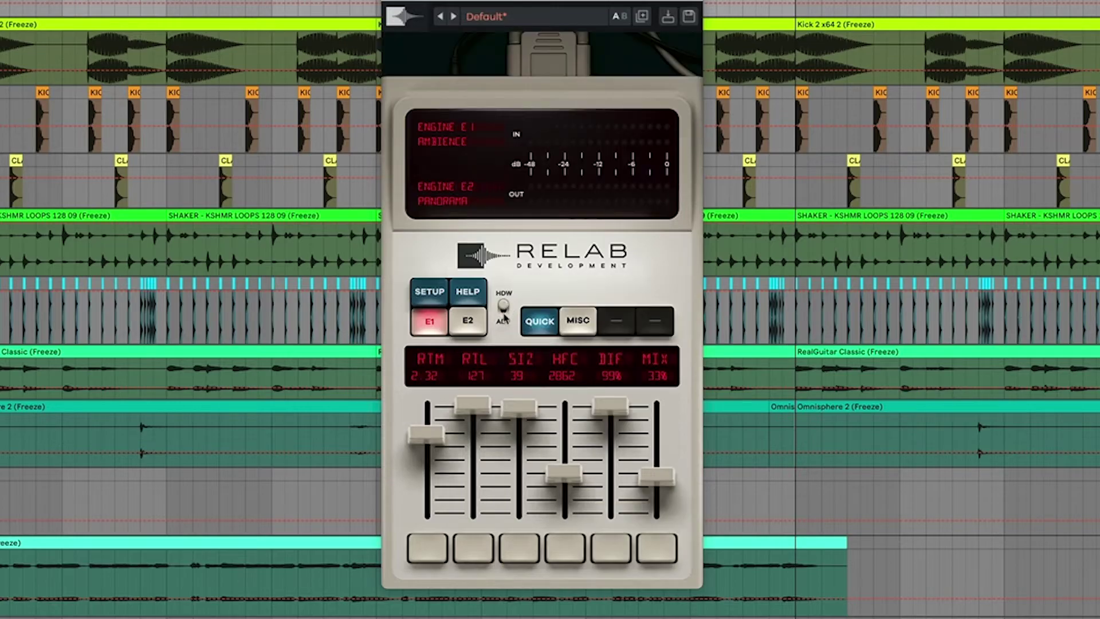
pyautogui.click(504, 315)
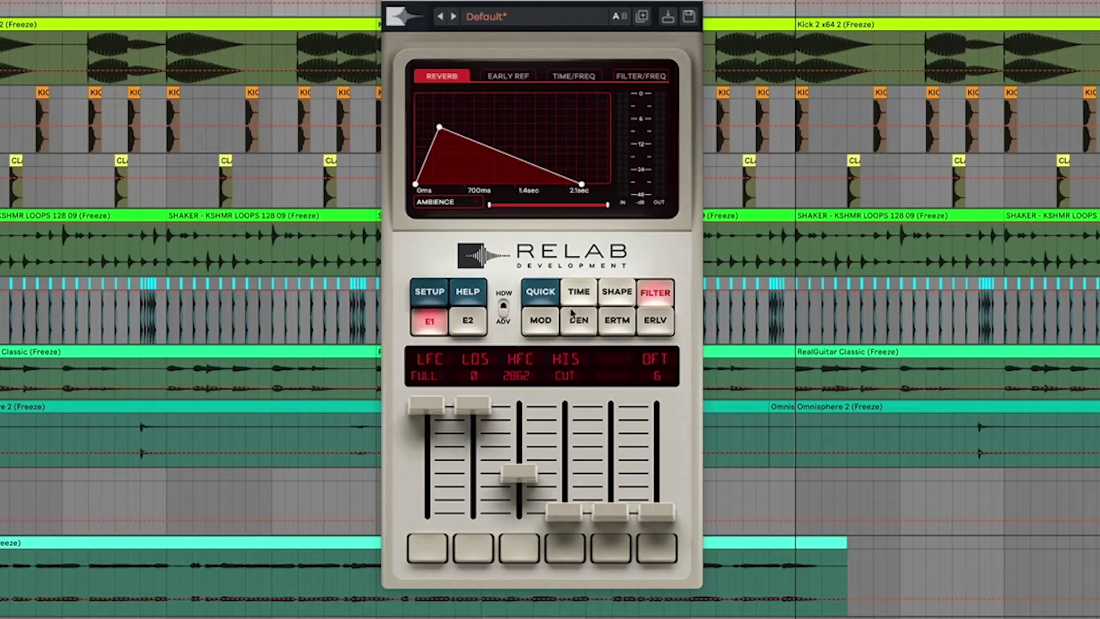
# Examine Ambience's DEN and ERTM parameters, and return to the QUICK page
pyautogui.click(558, 323)
pyautogui.click(578, 325)
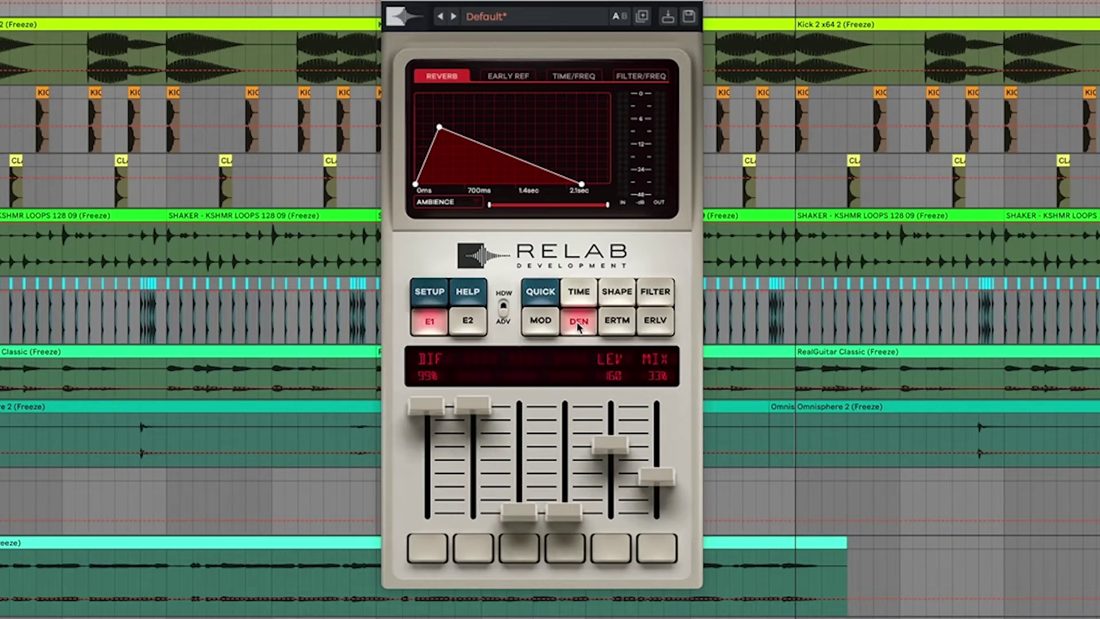
pyautogui.click(616, 325)
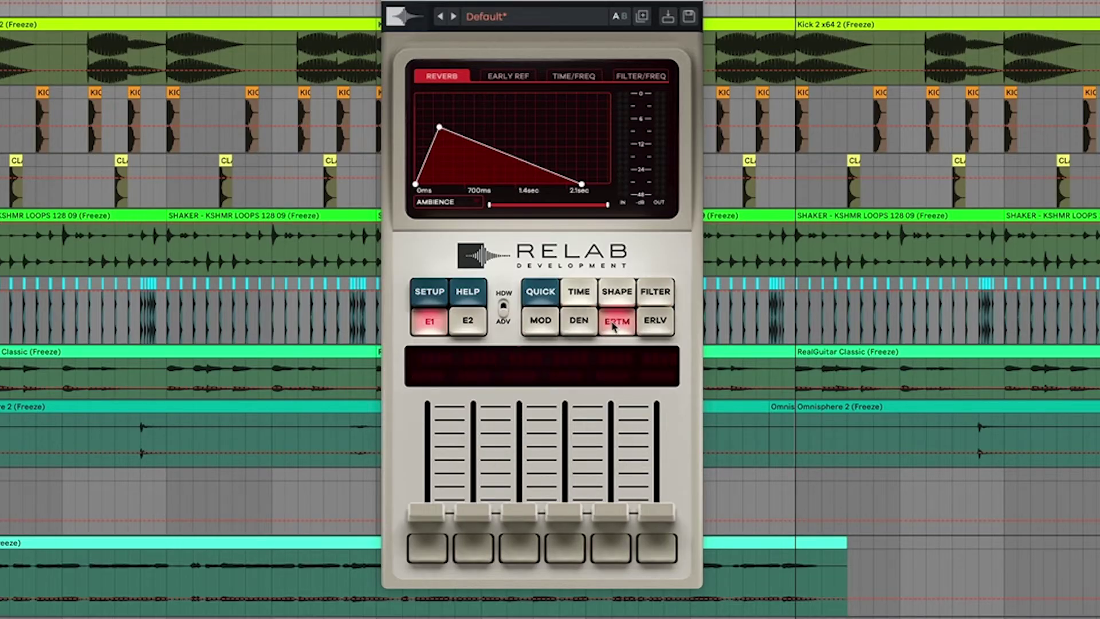
pyautogui.click(549, 297)
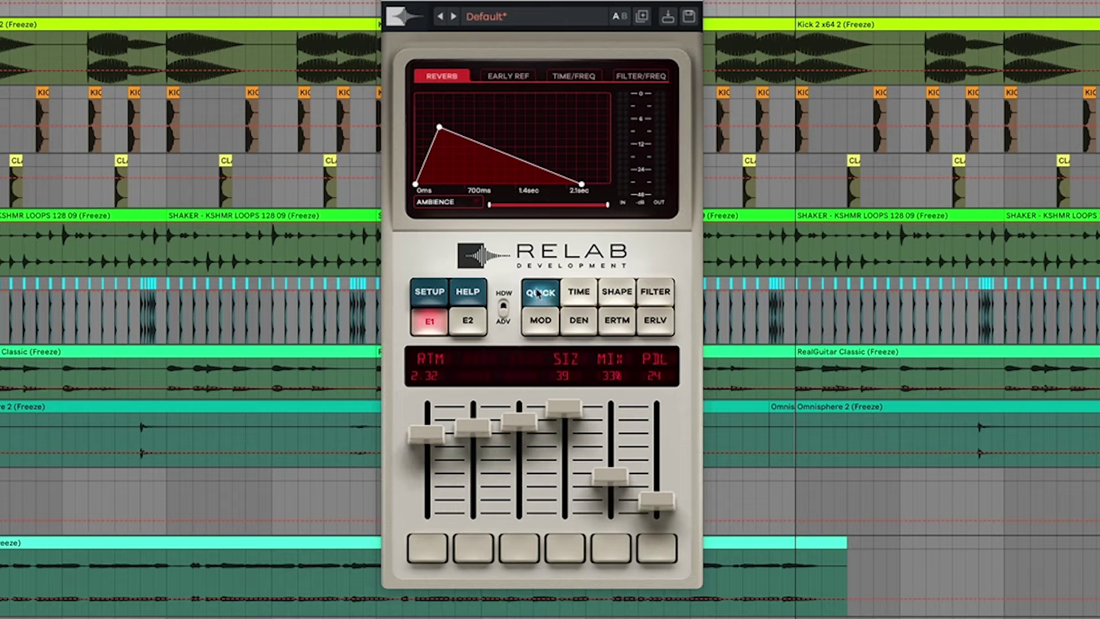
# Open the setup's mapping page to examine the tempo sync and quick page fader assignments
pyautogui.click(440, 295)
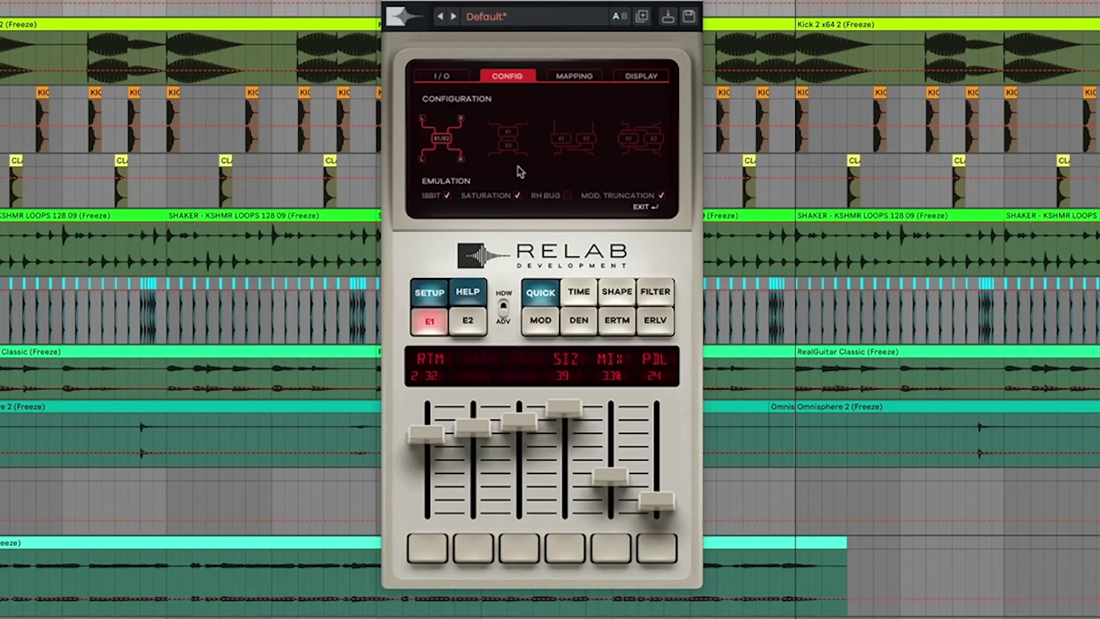
pyautogui.click(571, 77)
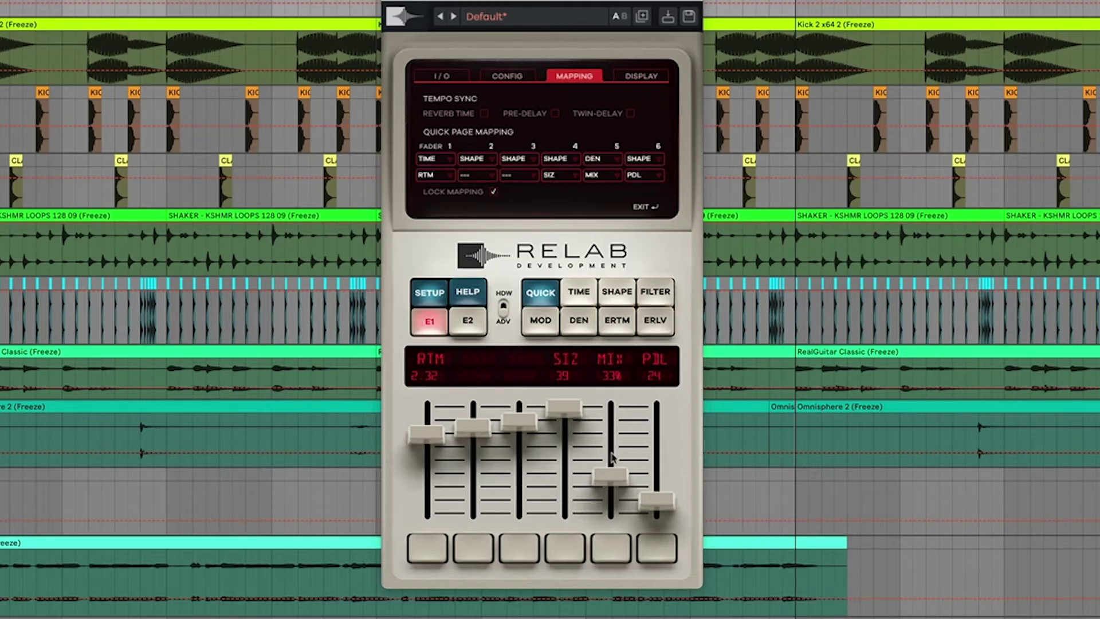
pyautogui.click(657, 502)
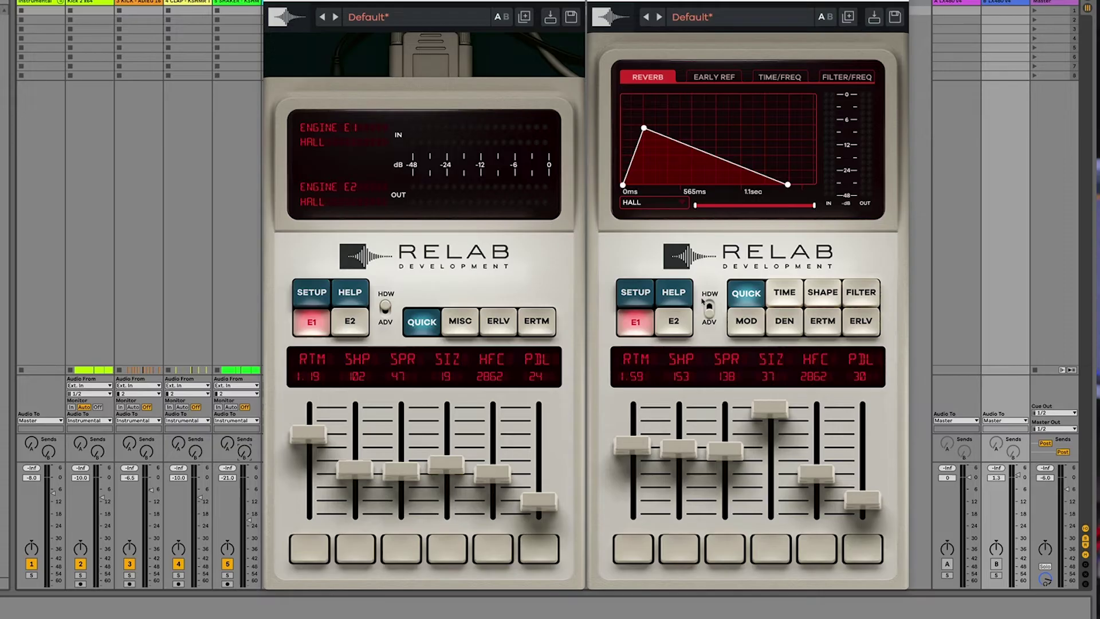
# Set the ADV-view reverb's SHP to 167, SPR to 163, PDL to 71 and RTM to 2.06, and the HDW-view reverb's RTM to 803
pyautogui.moveTo(680, 446); pyautogui.dragTo(723, 440)
pyautogui.moveTo(858, 494); pyautogui.dragTo(842, 480)
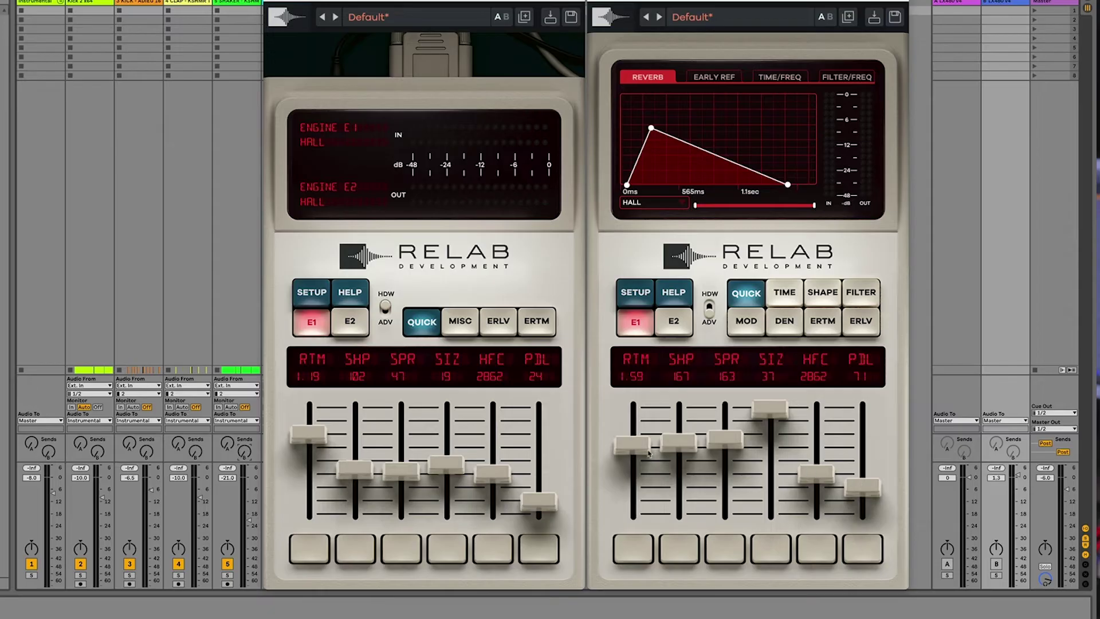
pyautogui.moveTo(316, 436); pyautogui.dragTo(319, 449)
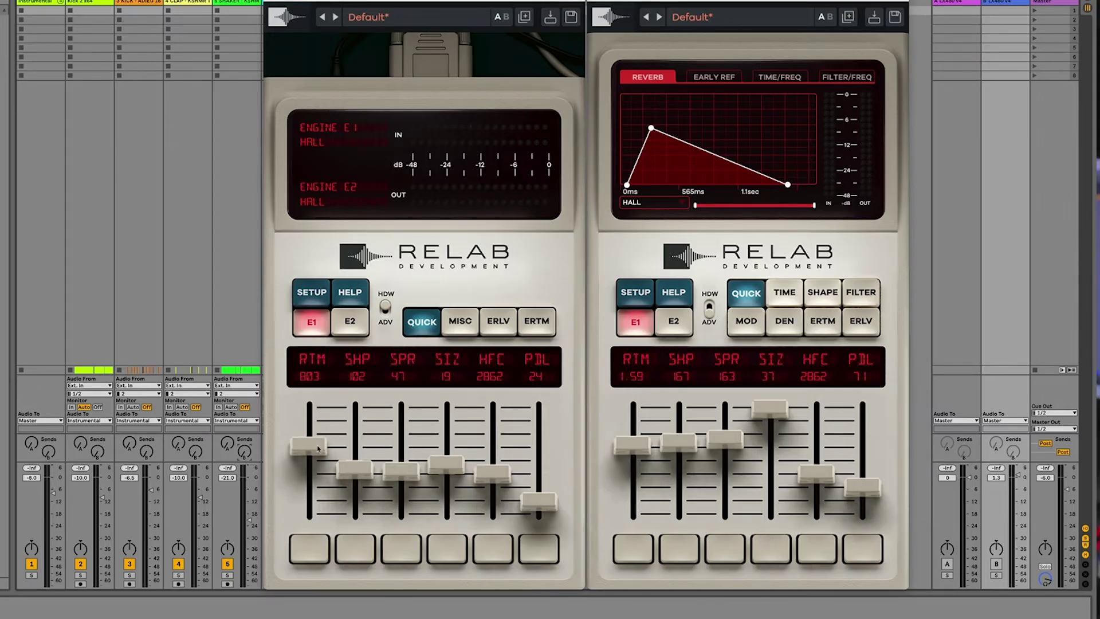
pyautogui.moveTo(627, 450); pyautogui.dragTo(626, 443)
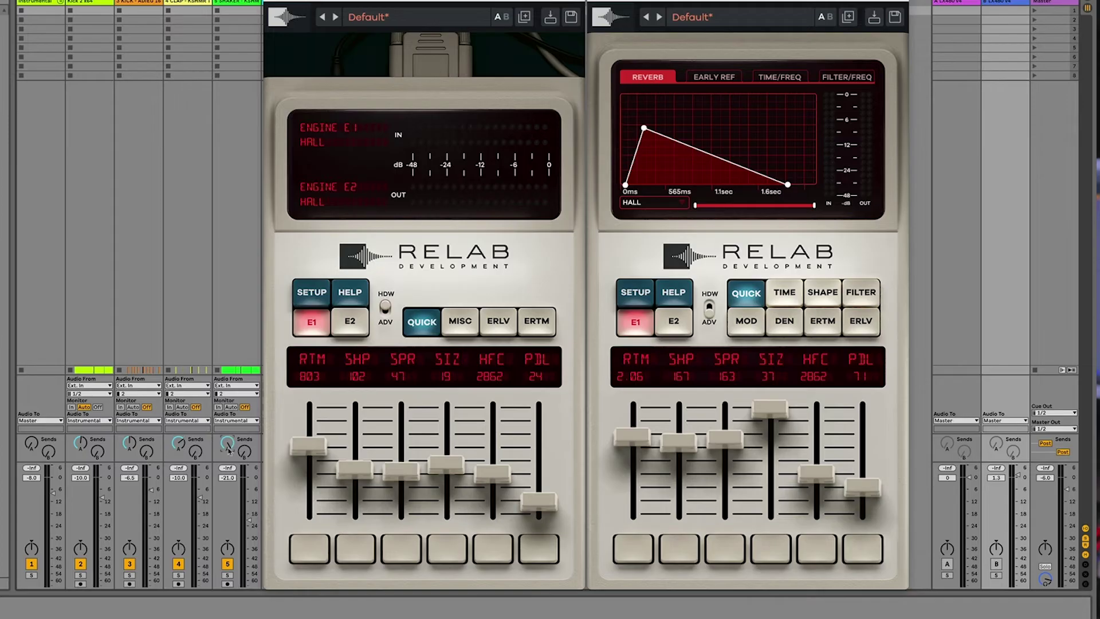
# Raise the second send on the clap and shaker tracks, and set the ADV-view reverb's HFC to 2437
pyautogui.moveTo(245, 456); pyautogui.dragTo(246, 447)
pyautogui.moveTo(815, 475); pyautogui.dragTo(814, 480)
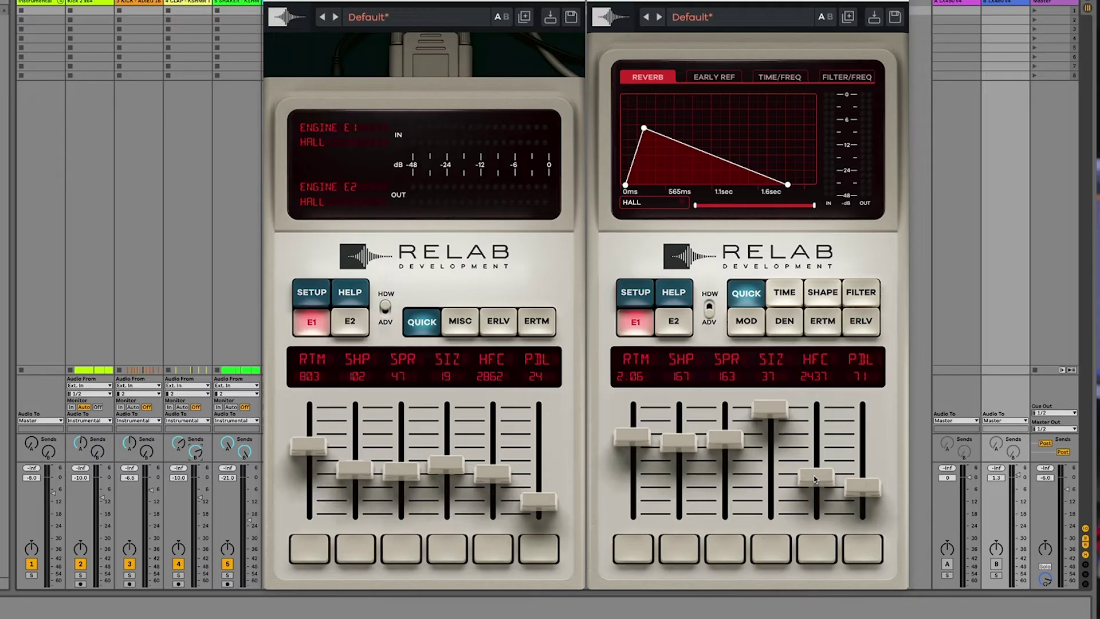
# Play the project and audition return tracks A and B separately, switching each one on and off again
pyautogui.press('space')
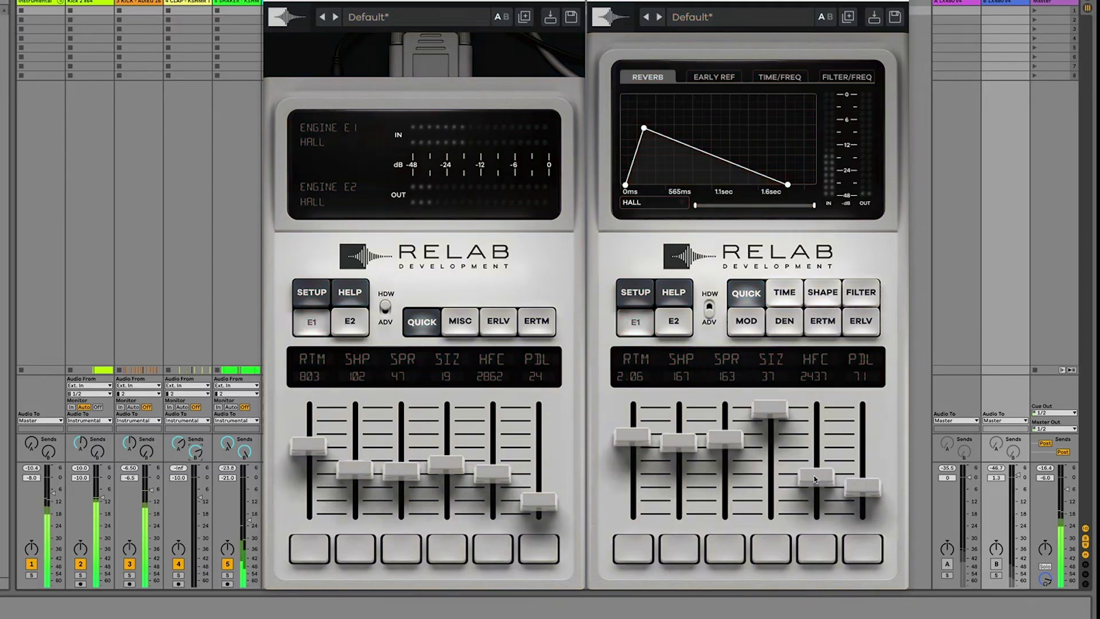
pyautogui.click(948, 564)
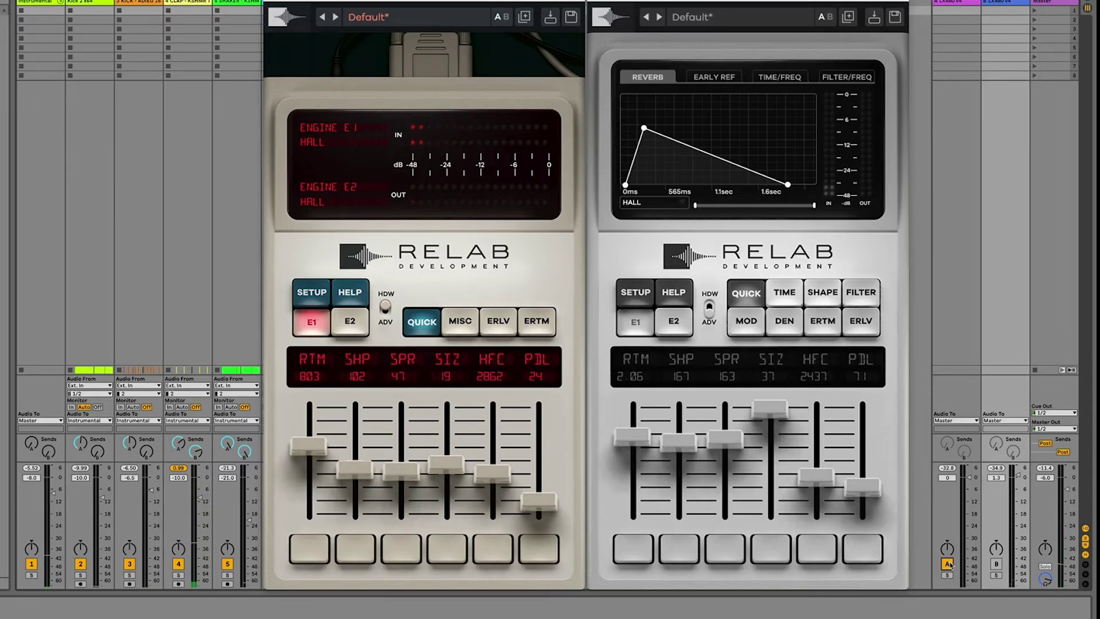
pyautogui.click(948, 564)
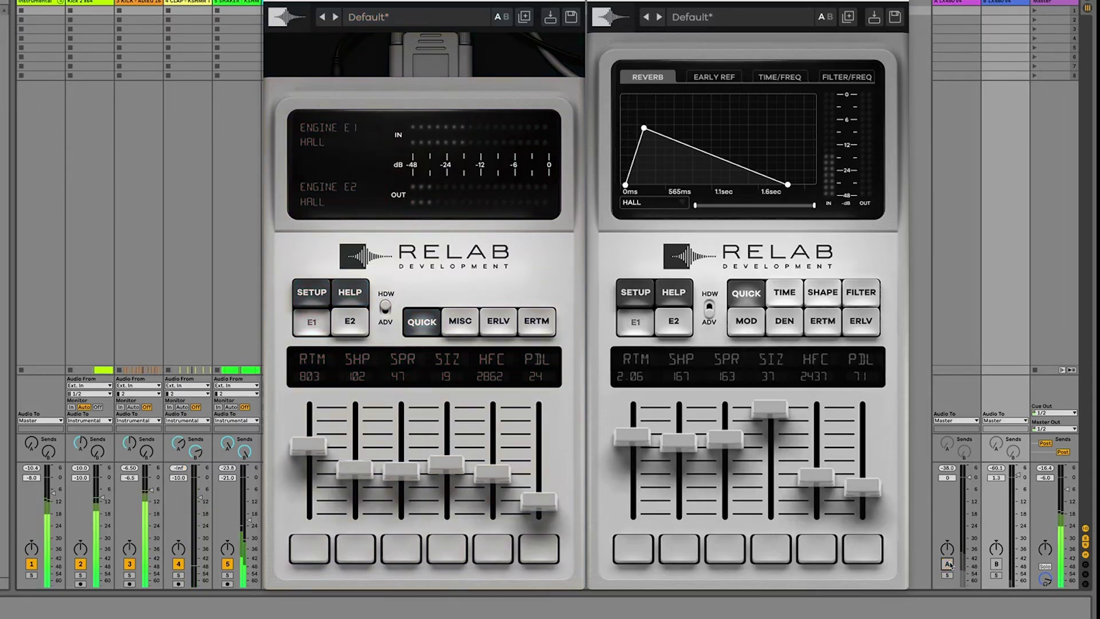
pyautogui.click(998, 564)
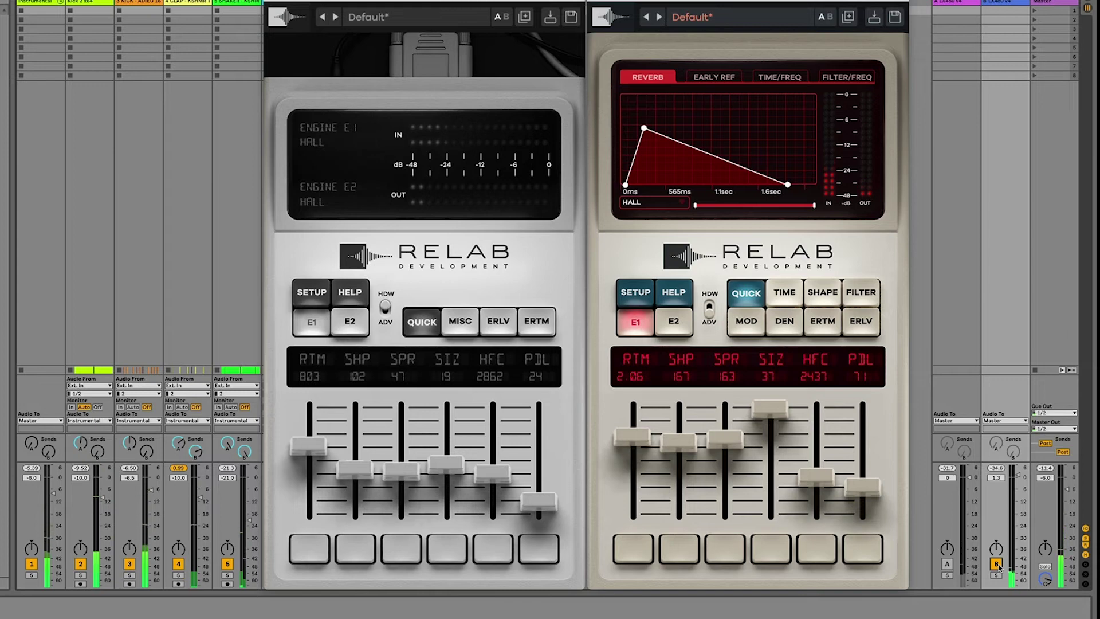
pyautogui.click(997, 565)
# Select return tracks A and B together and activate both to hear the two reverbs combined during playback
pyautogui.press('space')
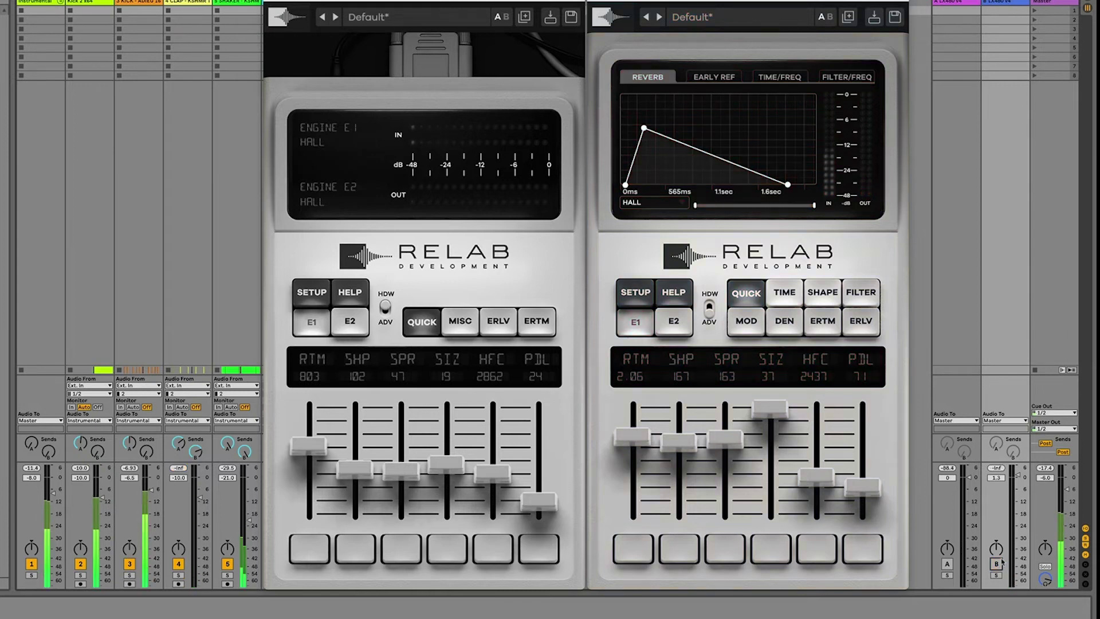
pyautogui.keyDown('shift'); pyautogui.click(959, 3); pyautogui.keyUp('shift')
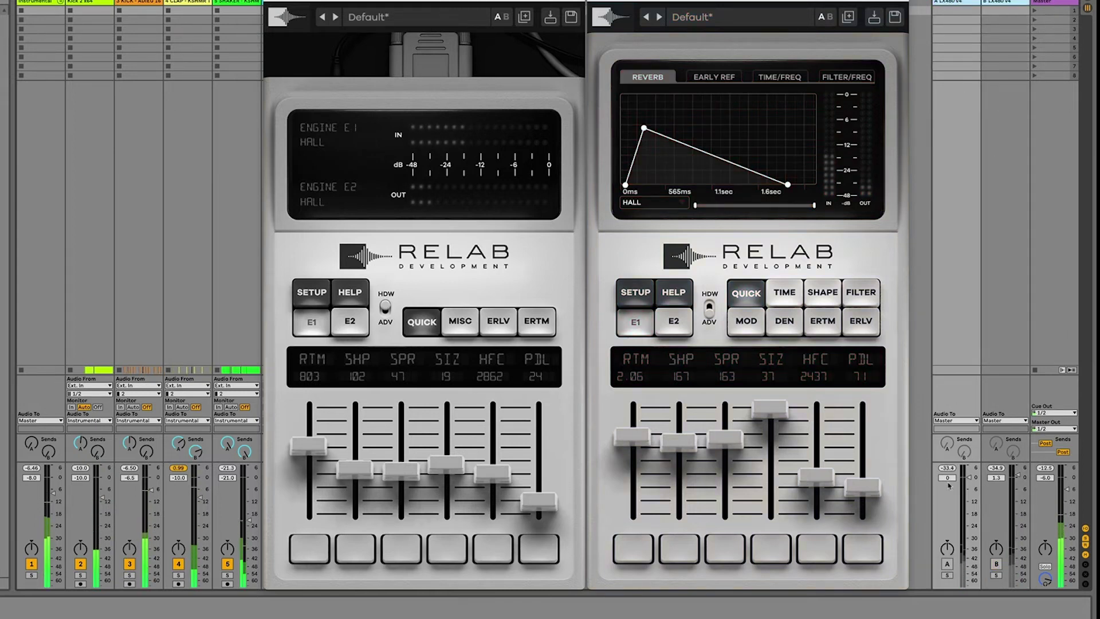
pyautogui.click(948, 565)
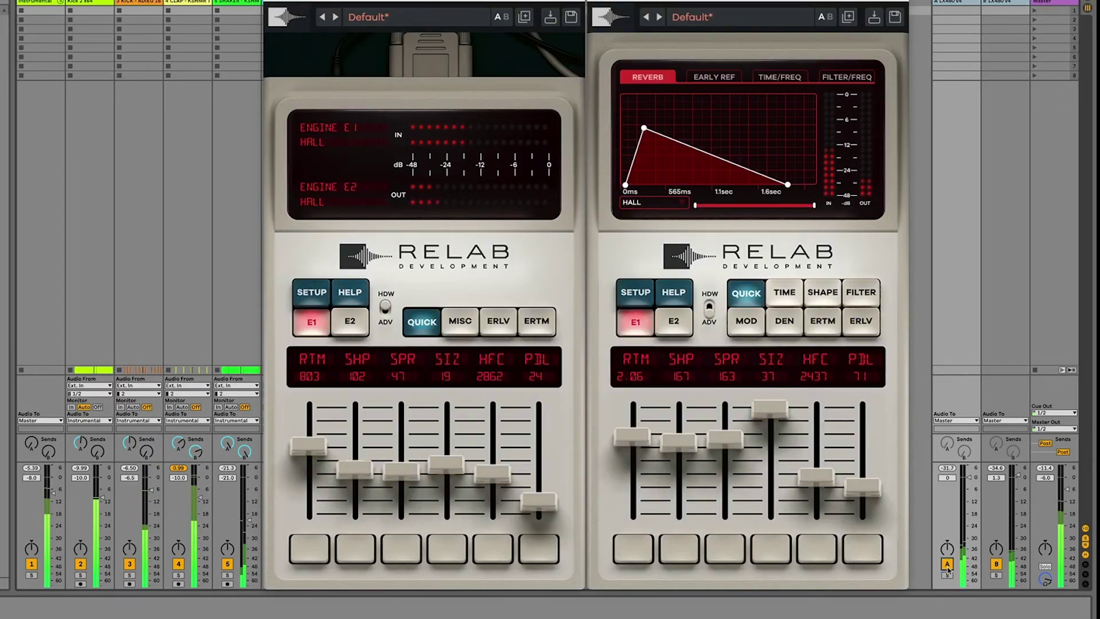
# Switch return tracks A and B off together and on again during playback to compare the dry and reverberated mix
pyautogui.click(948, 565)
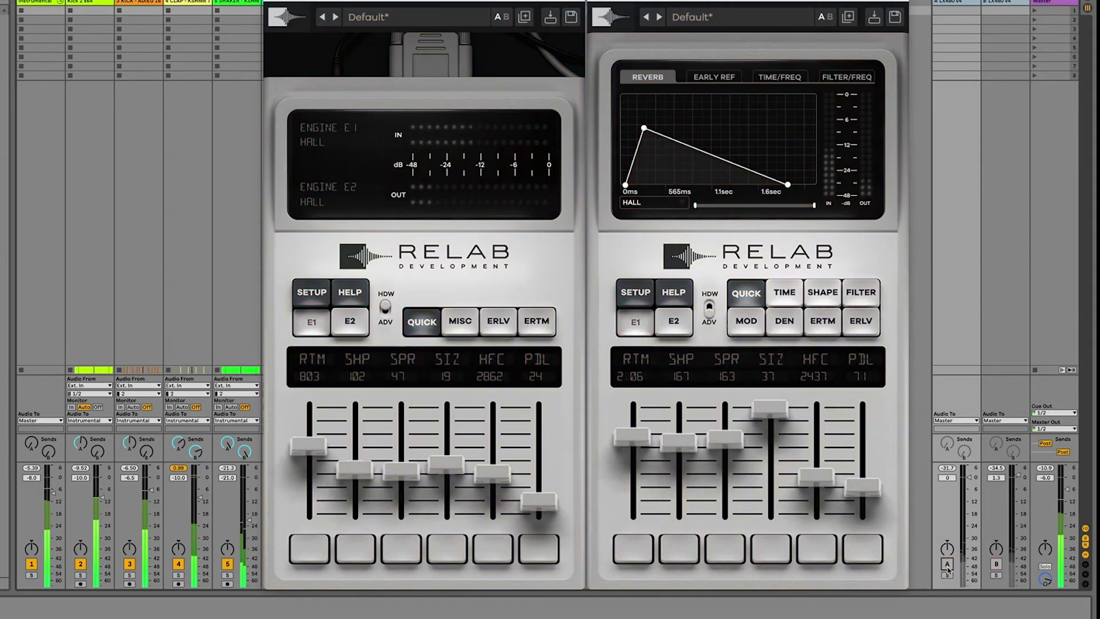
pyautogui.click(948, 565)
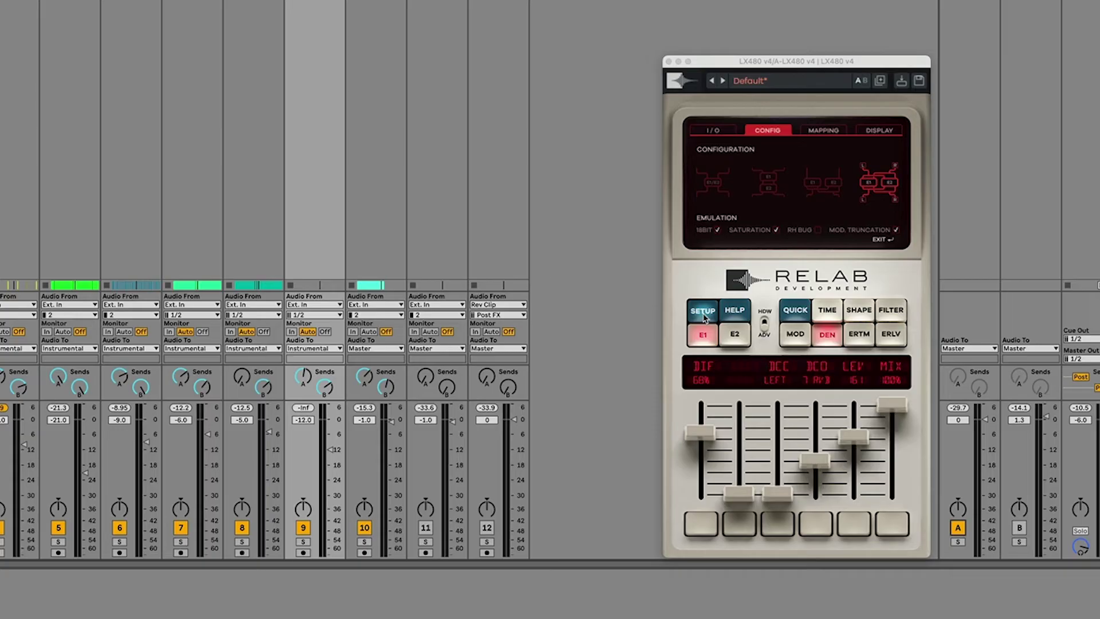
# Leave the reverb's configuration page, show engine E2's density parameters, and switch return track A off during playback to compare
pyautogui.click(704, 317)
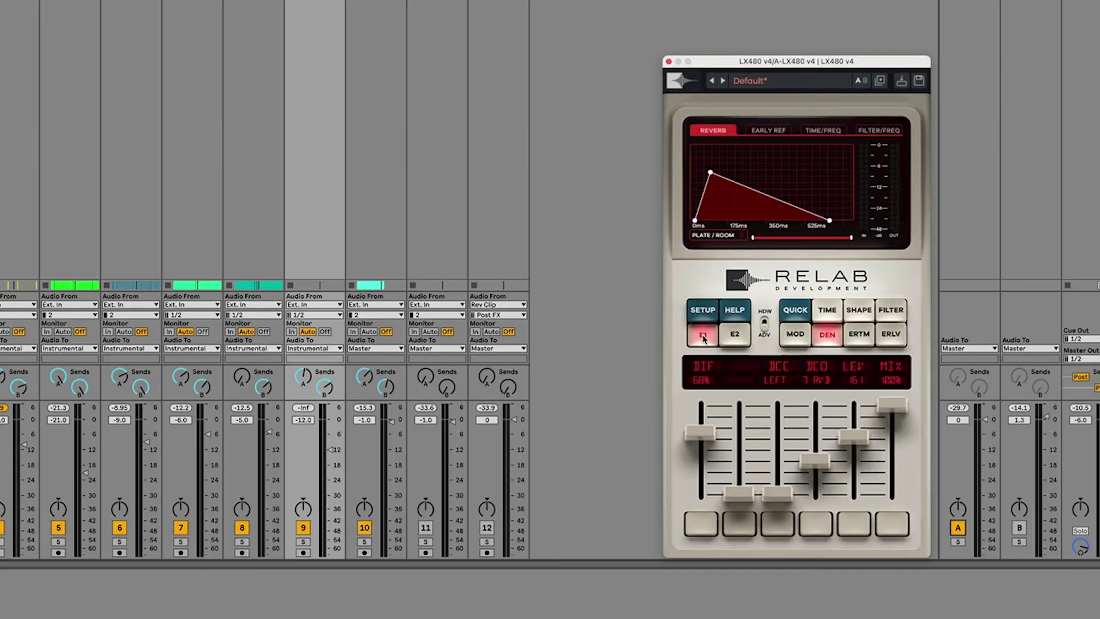
pyautogui.click(735, 336)
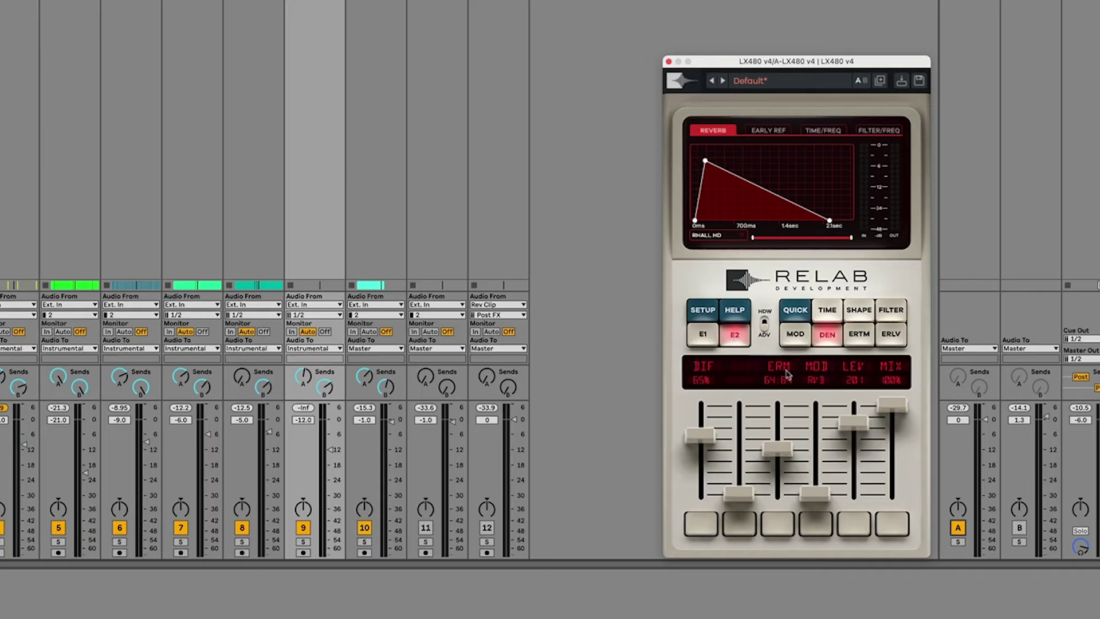
pyautogui.click(852, 427)
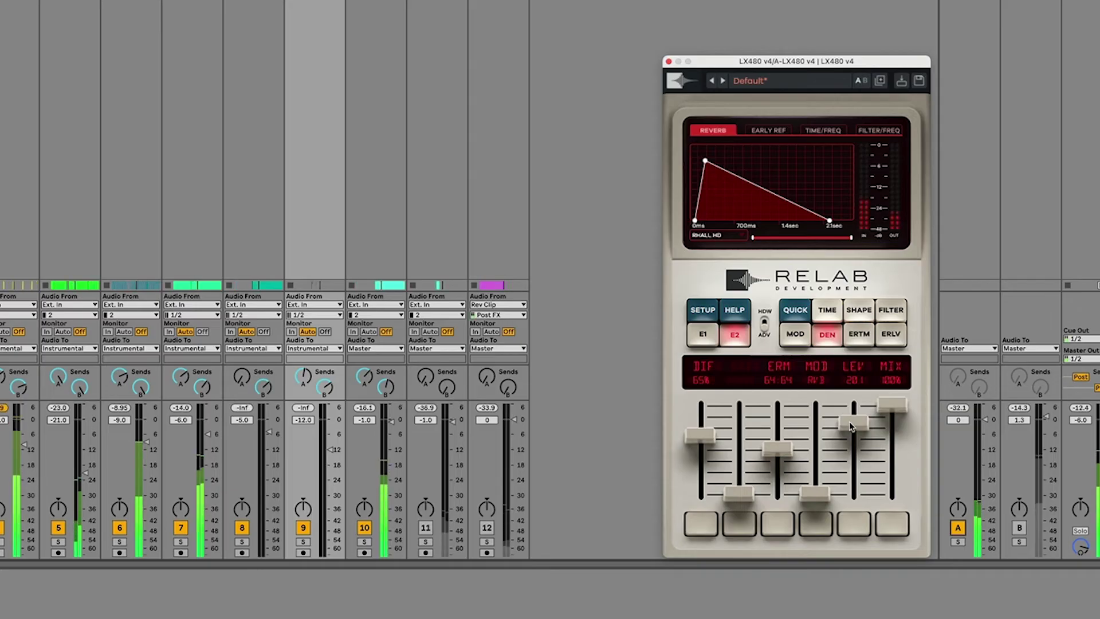
pyautogui.click(956, 527)
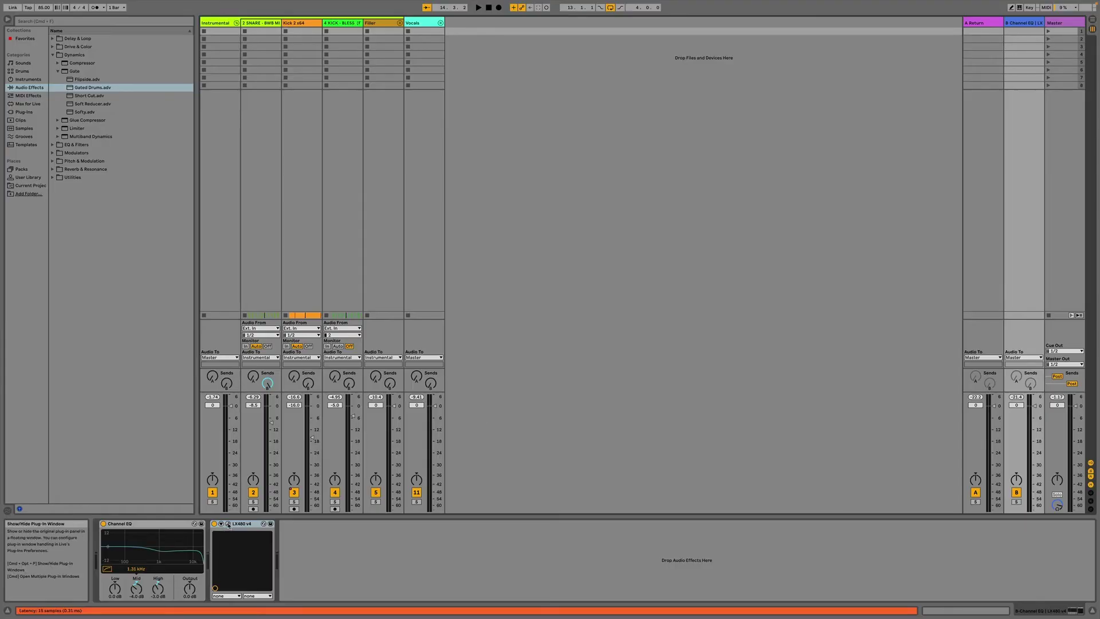
# Open the LX480 v4 on return track B and select the third engine configuration, with E1 and E2 side by side
pyautogui.click(229, 523)
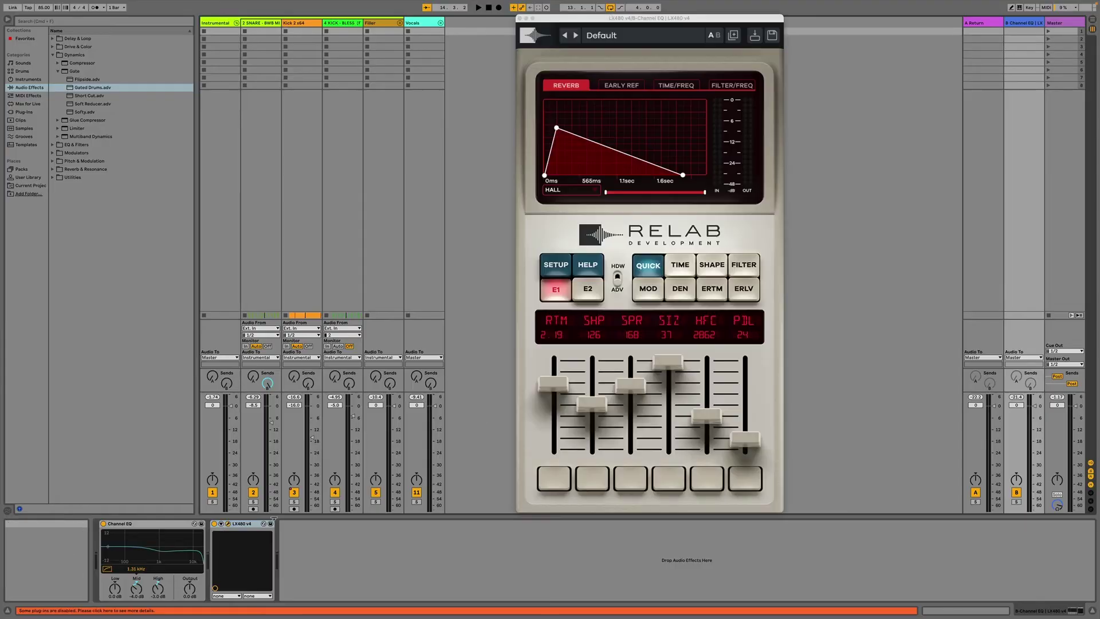
pyautogui.click(555, 265)
pyautogui.click(620, 85)
pyautogui.click(669, 138)
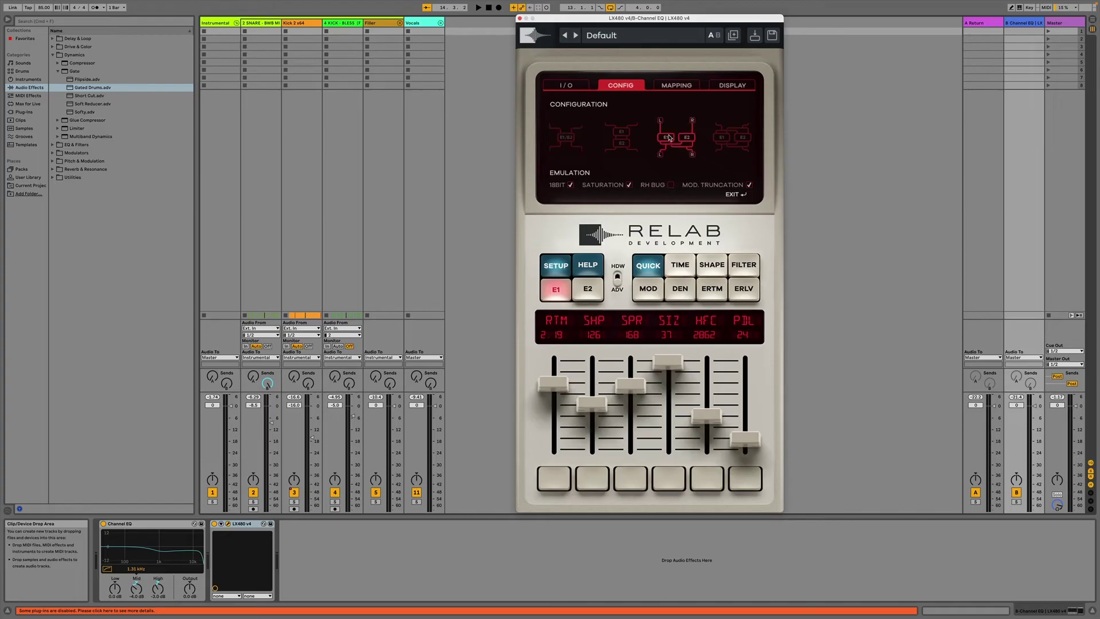
# Leave the setup page, lengthen engine E1's reverb time, and set its high-frequency cutoff to 2380 Hz
pyautogui.click(557, 265)
pyautogui.click(678, 265)
pyautogui.moveTo(554, 381); pyautogui.dragTo(592, 389)
pyautogui.click(711, 265)
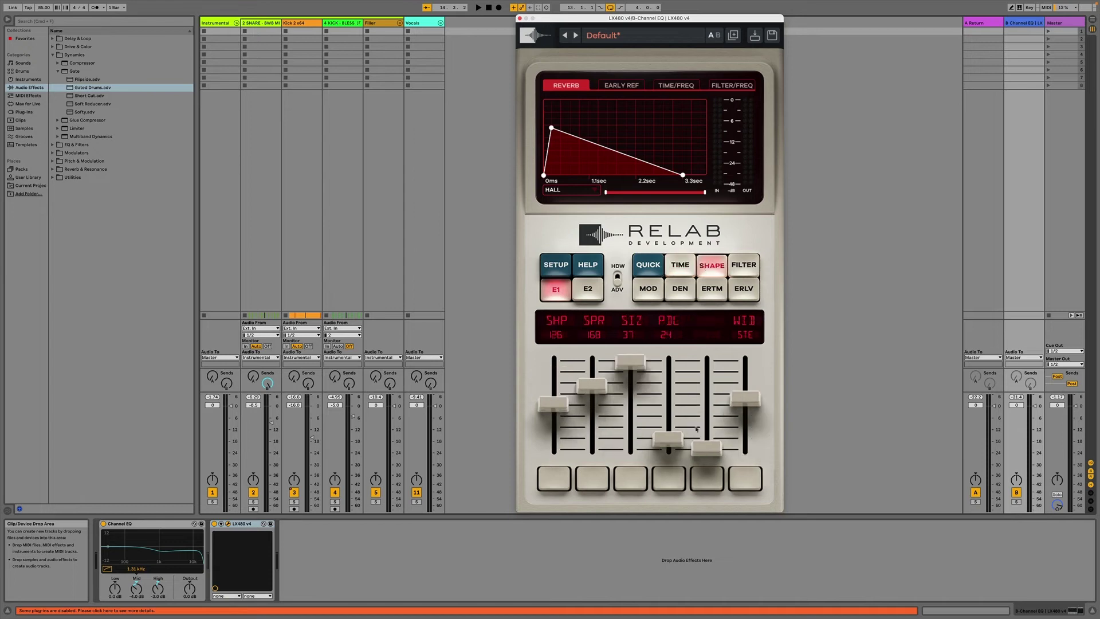
pyautogui.click(743, 265)
pyautogui.moveTo(553, 362); pyautogui.dragTo(630, 422)
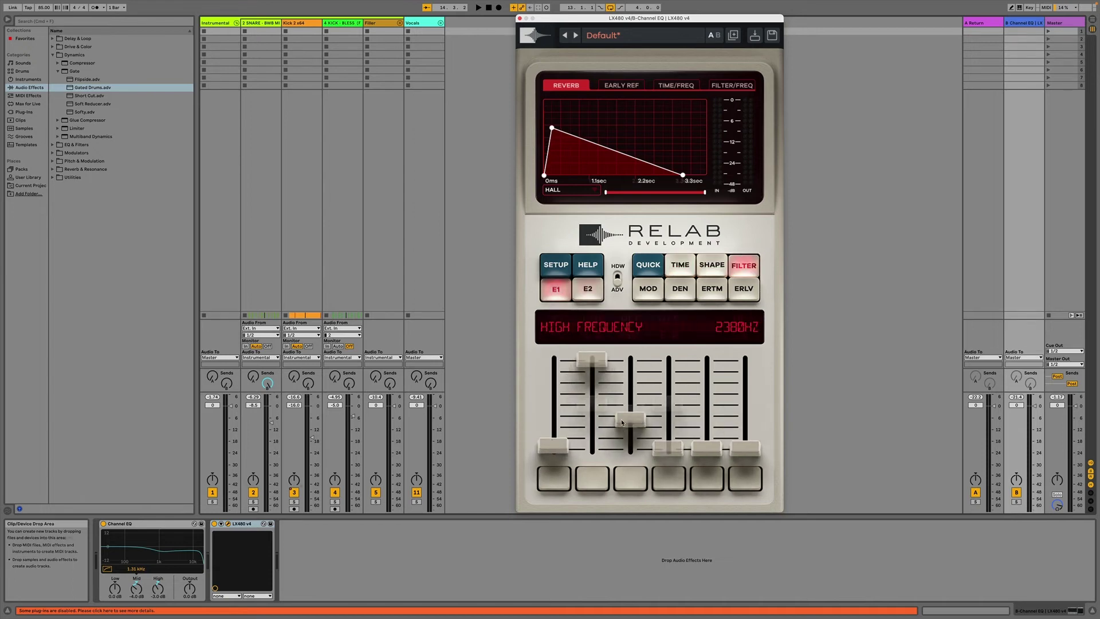
# Add the Gated Drums gate preset after the LX480 v4 on return track B and adjust its threshold
pyautogui.press('space')
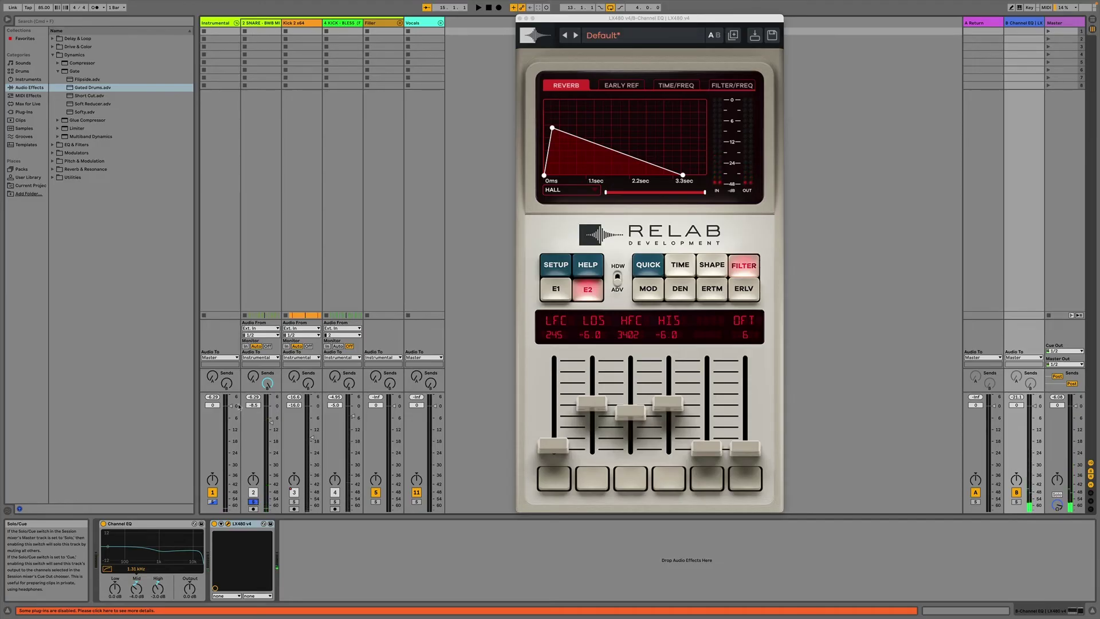
pyautogui.click(73, 89)
pyautogui.moveTo(283, 531); pyautogui.dragTo(292, 543)
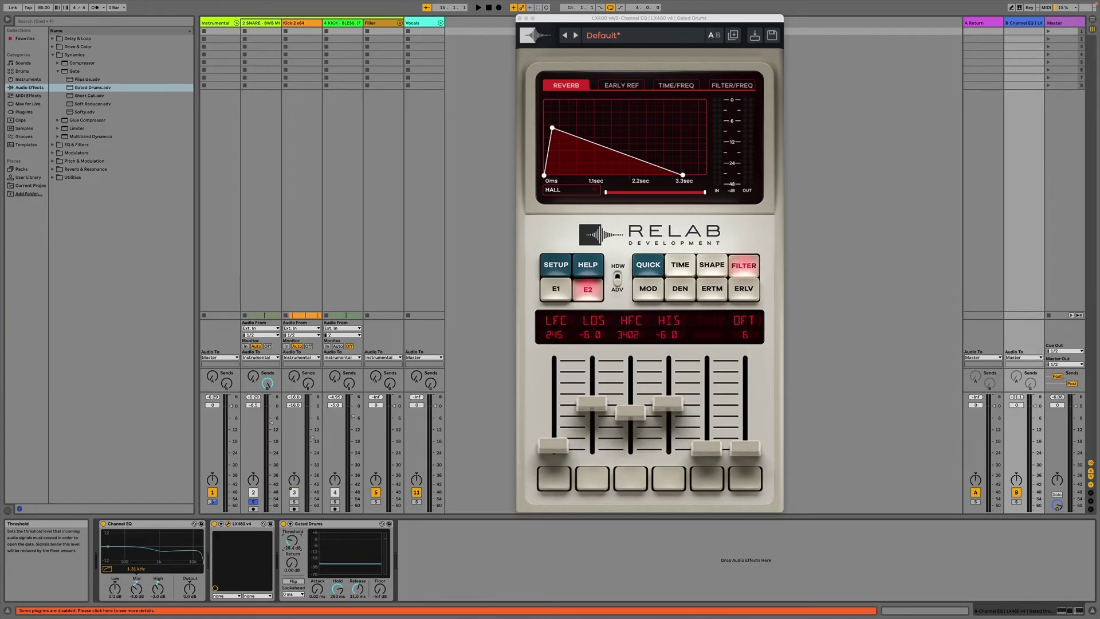
# Audition the gated reverb on the soloed snare, and unsolo track 2 to hear it in the full mix
pyautogui.press('space')
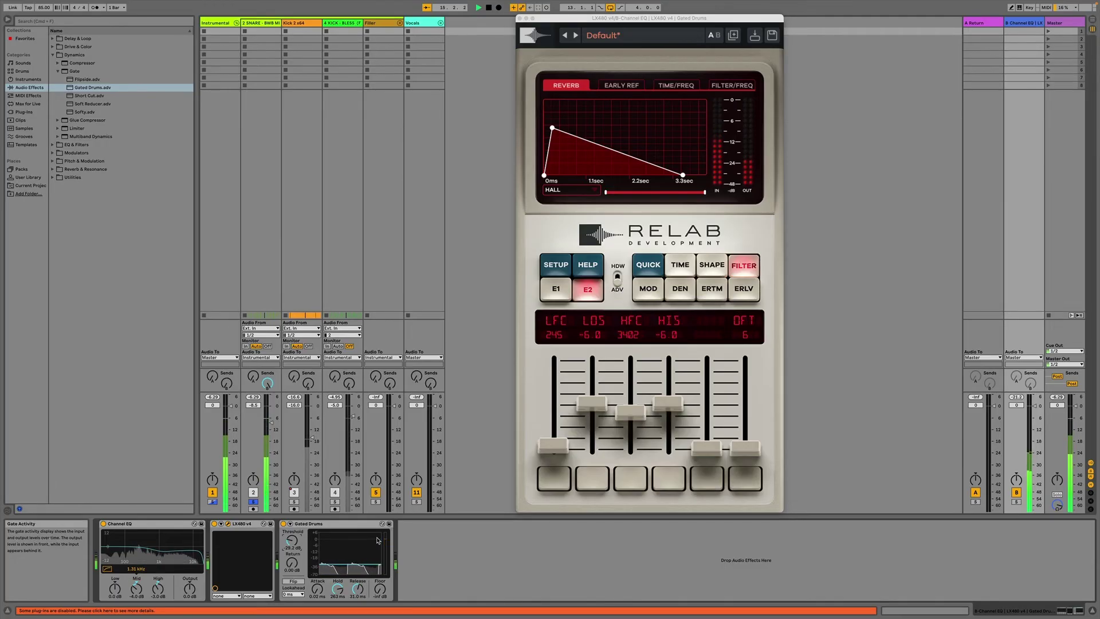
pyautogui.click(253, 502)
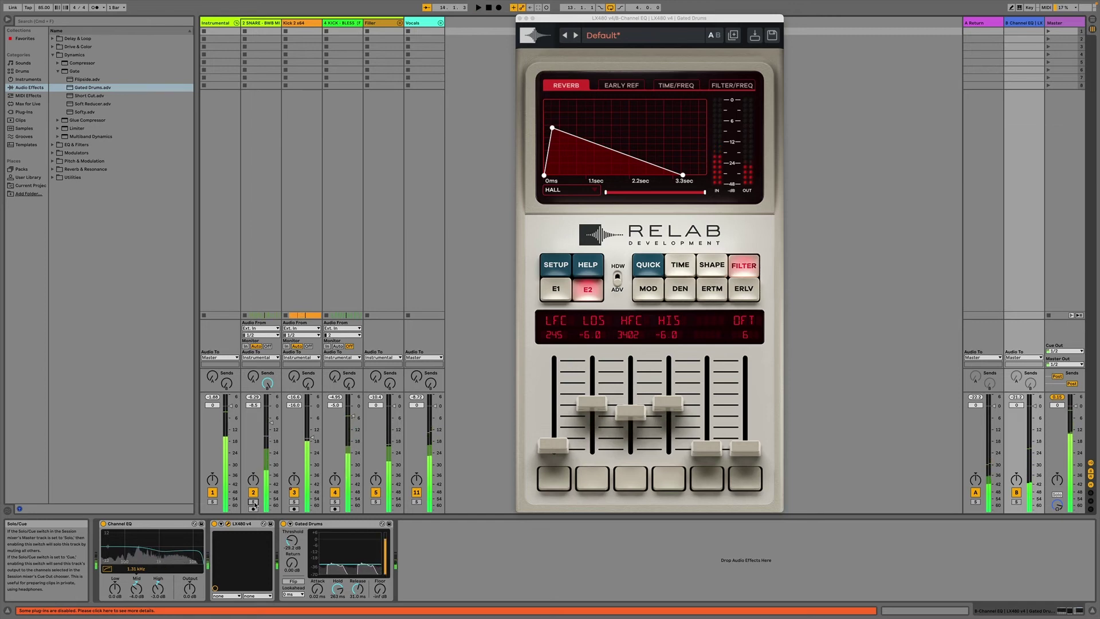
pyautogui.press('space')
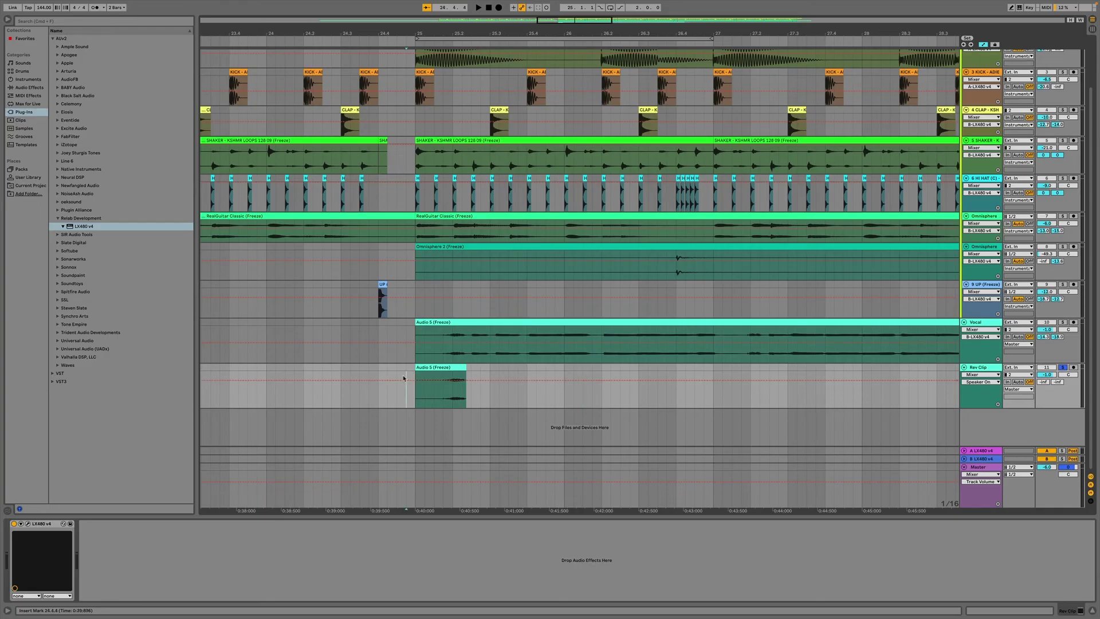
# Play the soloed Rev Clip track from just before the vocal's entry, and take the track out of solo
pyautogui.press('space')
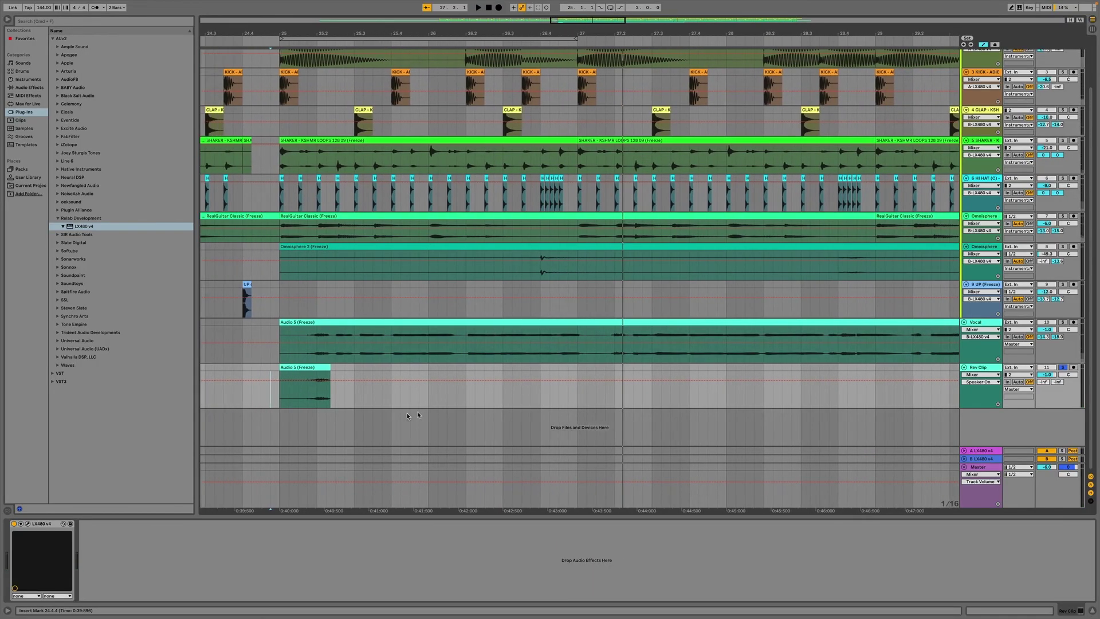
pyautogui.click(1062, 368)
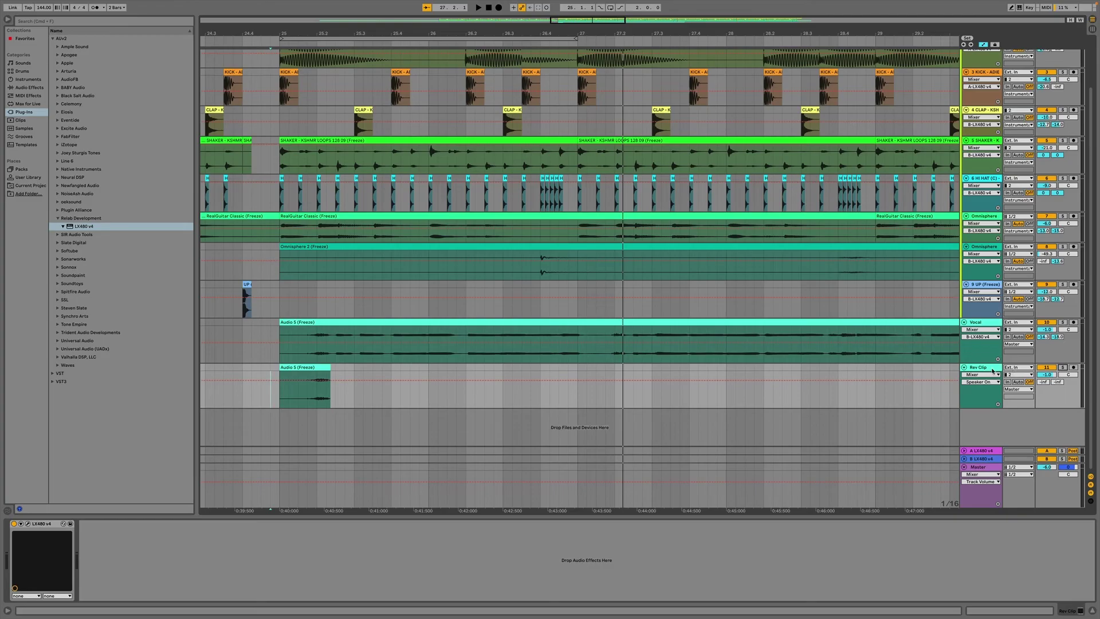
# Insert a new audio track fed by Rev Clip, set to Post FX, and name it Rev Verb
pyautogui.press('super+t')
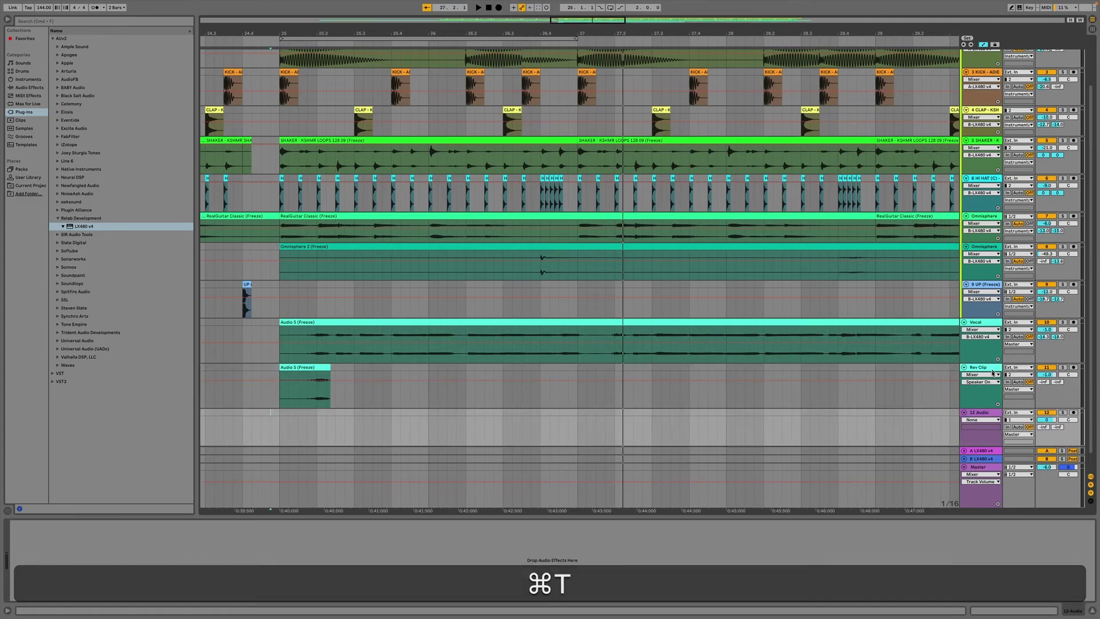
pyautogui.click(1016, 413)
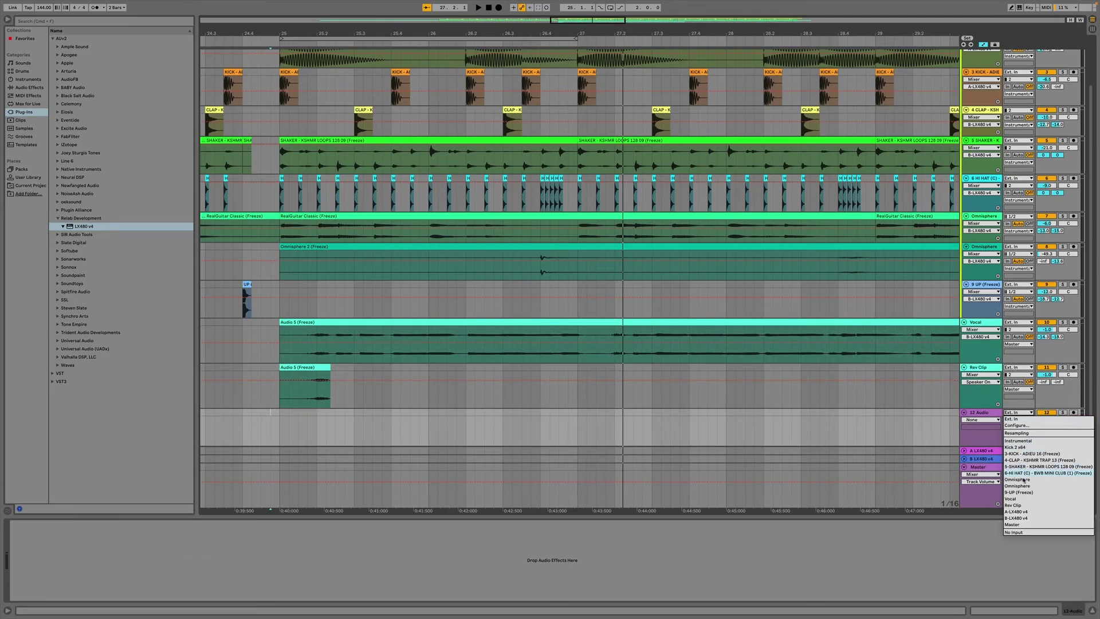
pyautogui.click(1013, 505)
pyautogui.click(1023, 421)
pyautogui.click(1023, 433)
pyautogui.click(985, 414)
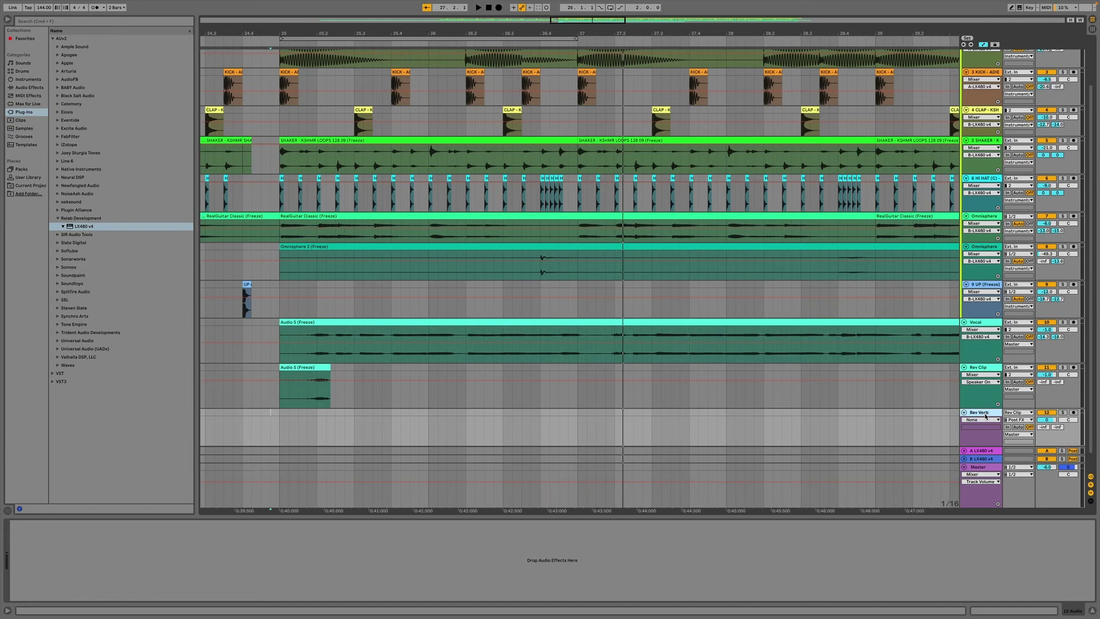
# Arm the Rev Verb track and record the Rev Clip's reverb output onto it from just before bar 25
pyautogui.scroll(2, 986, 416)
pyautogui.scroll(-3, 986, 416)
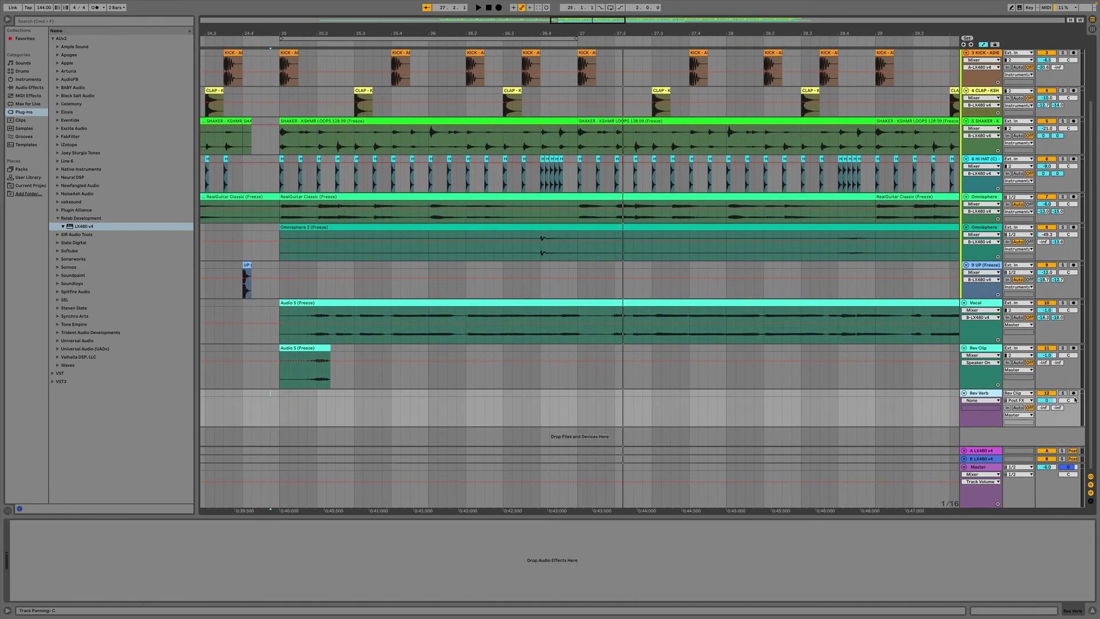
pyautogui.click(1073, 394)
pyautogui.click(500, 8)
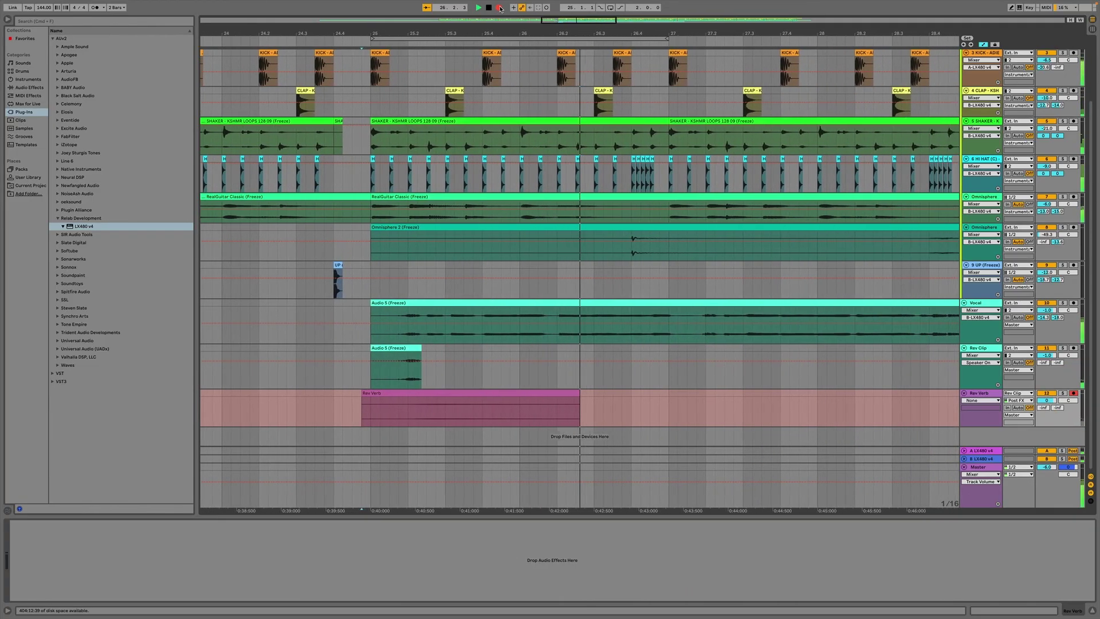
pyautogui.press('space')
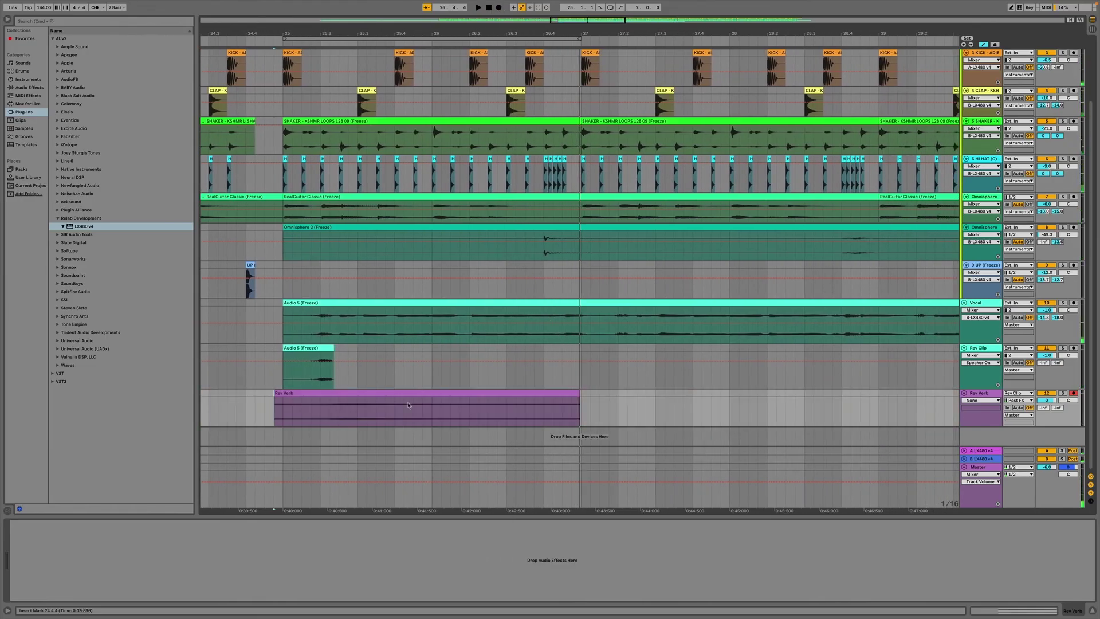
# Trim both ends of the recorded Rev Verb clip, starting it at bar 25, and play the arrangement from ahead of the vocal
pyautogui.moveTo(275, 393); pyautogui.dragTo(283, 394)
pyautogui.moveTo(580, 394); pyautogui.dragTo(385, 395)
pyautogui.hscroll(-3, 598, 391)
pyautogui.click(526, 395)
pyautogui.click(253, 314)
pyautogui.press('space')
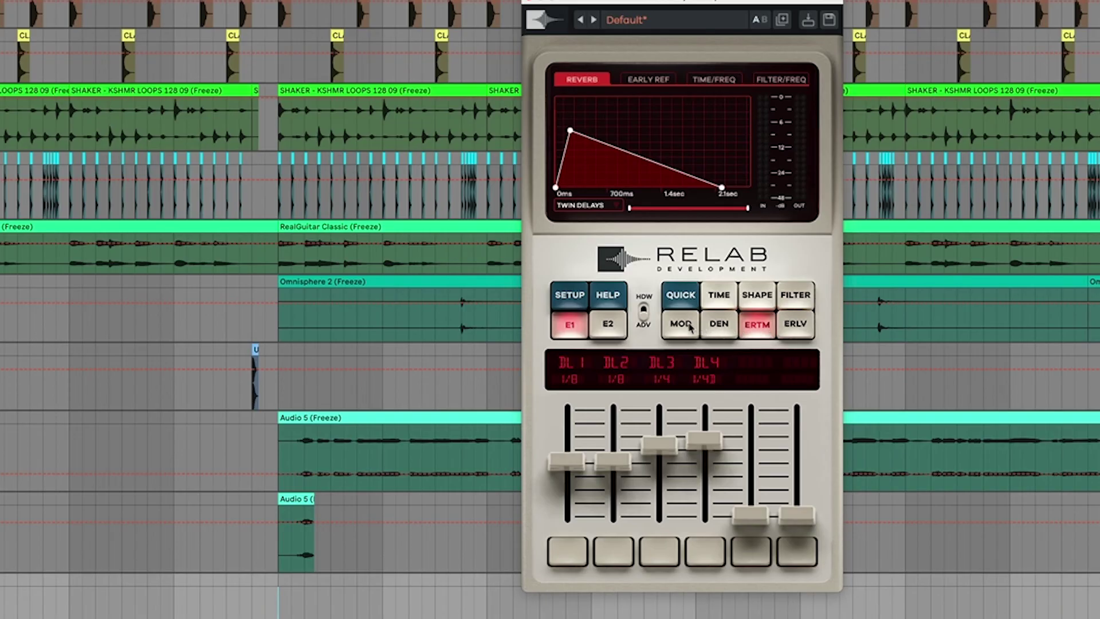
# Show engine E2's early reflection times and the reverb's engine configuration page
pyautogui.click(609, 326)
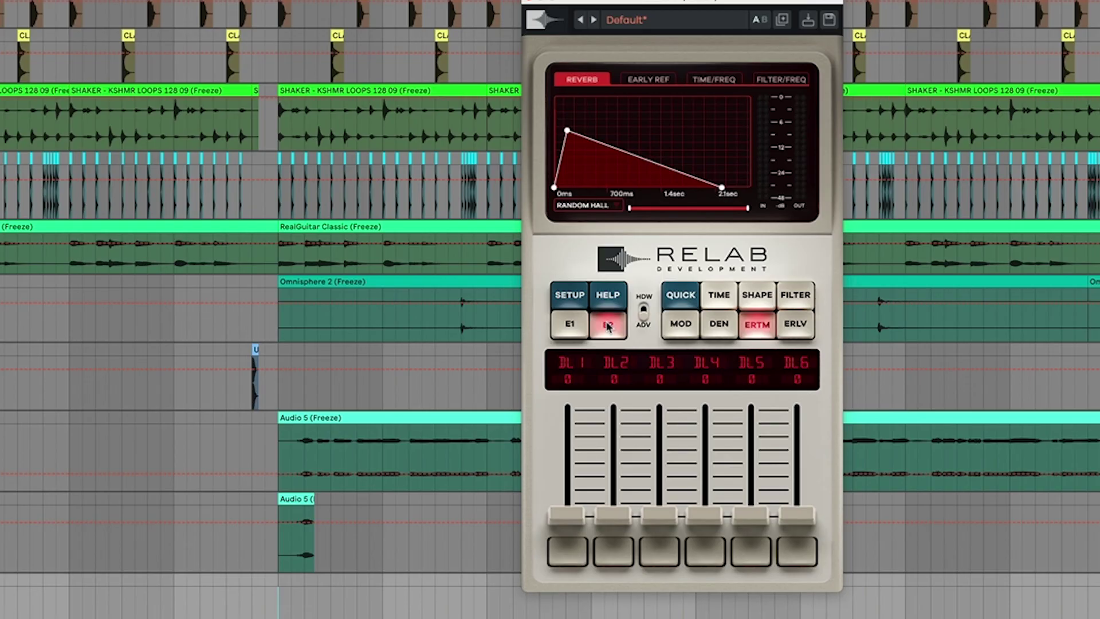
pyautogui.click(570, 296)
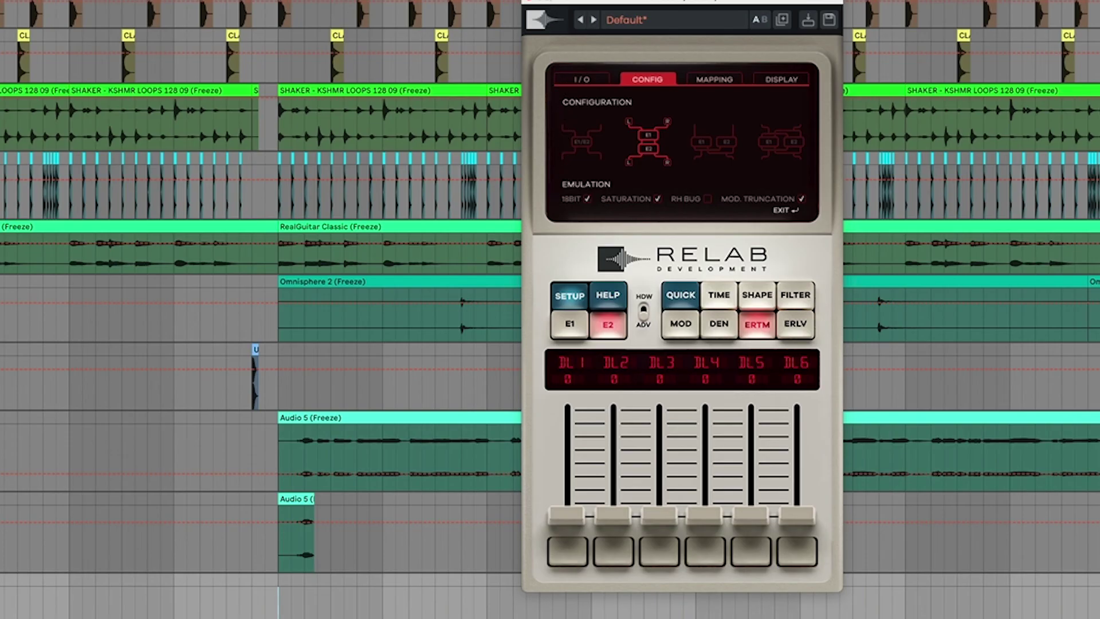
# Record a second reverb take on the Rev Verb track, and play it back from ahead of the vocal's entry
pyautogui.press('F9')
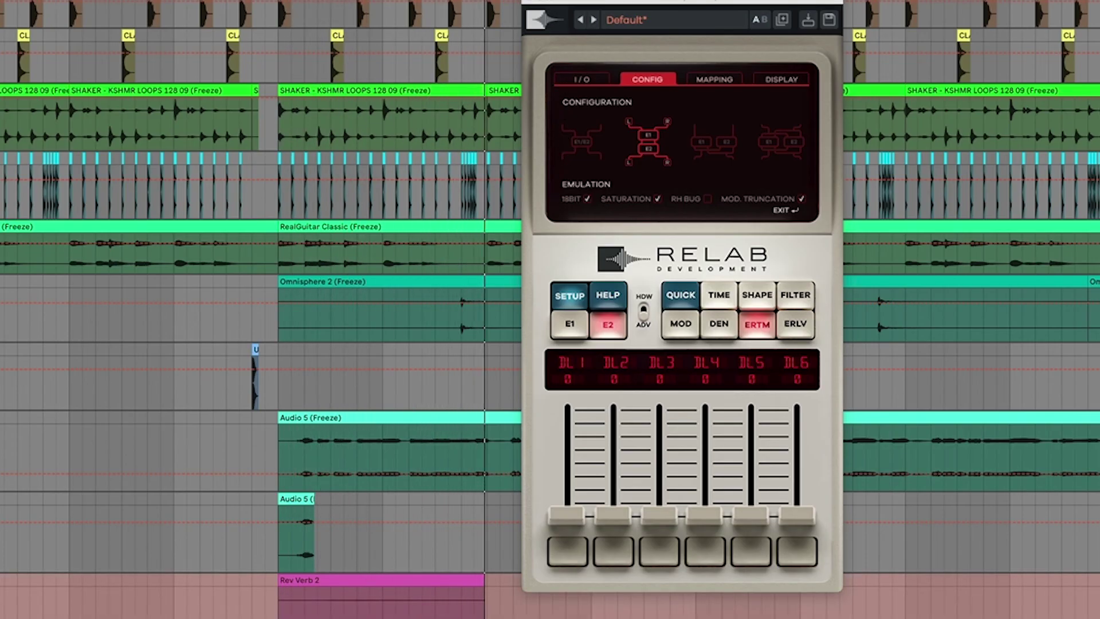
pyautogui.press('space')
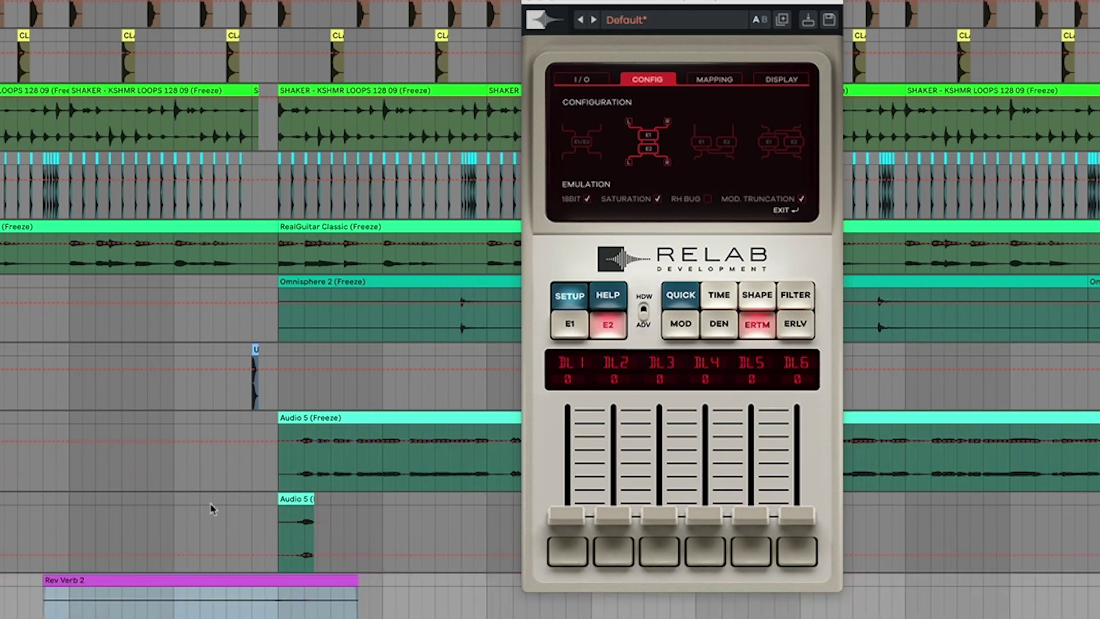
pyautogui.click(212, 508)
pyautogui.press('space')
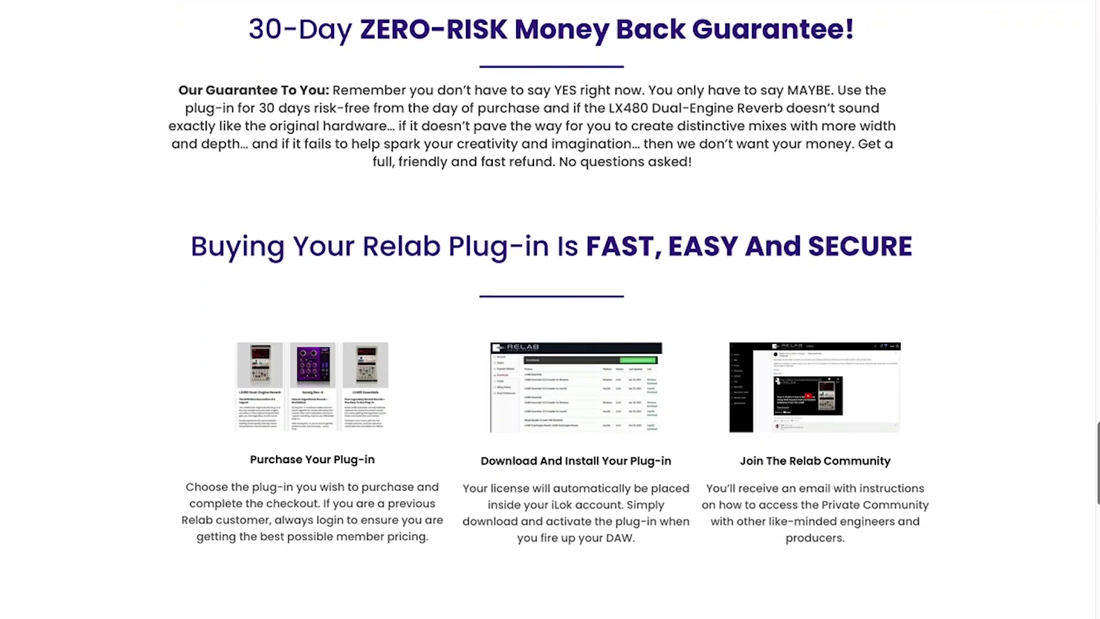
# Examine the LX480 product web page's guarantee, purchase steps, included bonuses and pricing
pyautogui.scroll(-7, 550, 309)
pyautogui.scroll(-11, 550, 309)
pyautogui.scroll(-6, 550, 309)
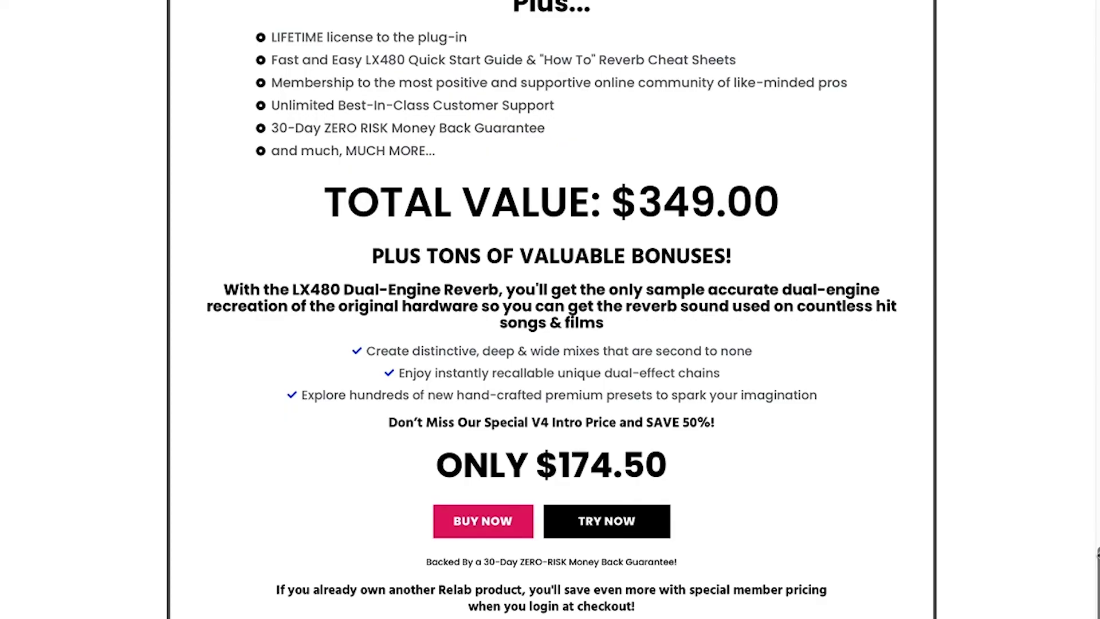